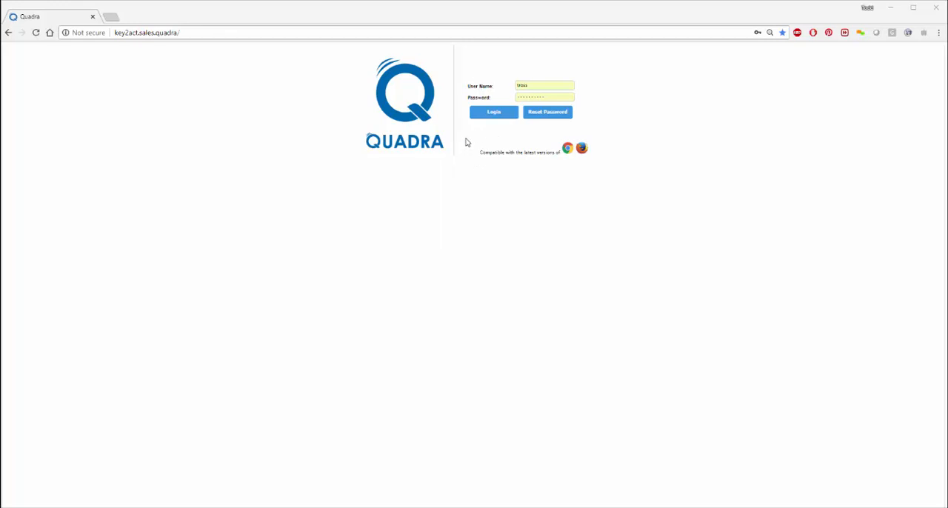
Step: Log in with the stored credentials, search the job lookup for "key" and open job COM-18-8043
{"action": "left_click", "coordinate": [485, 116]}
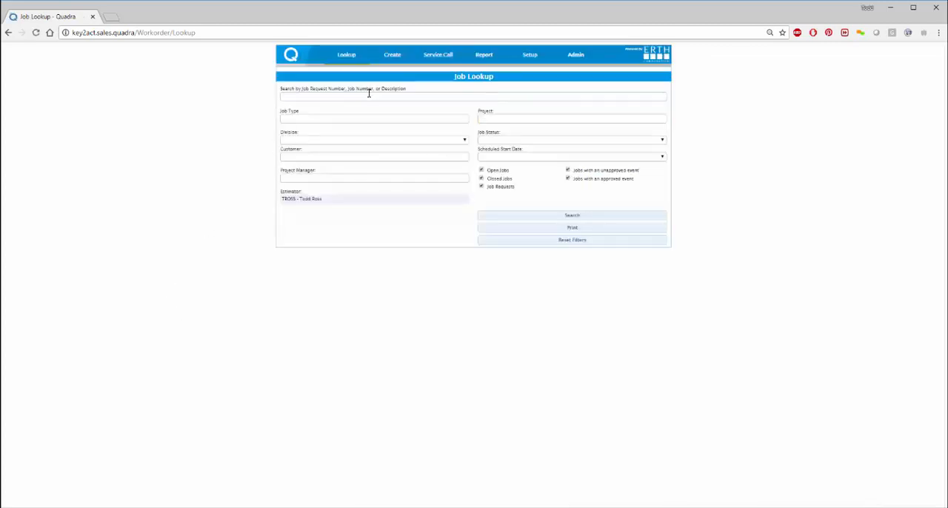
{"action": "left_click", "coordinate": [356, 97]}
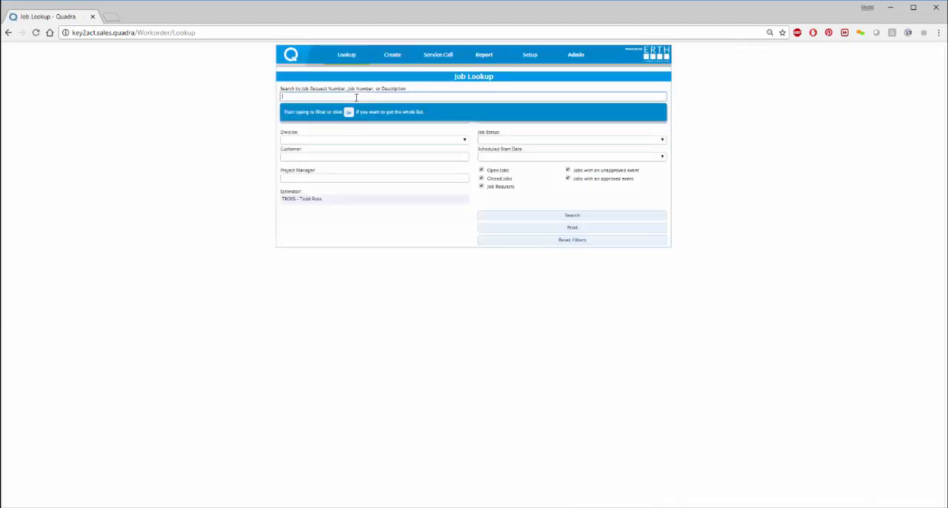
{"action": "type", "text": "ke"}
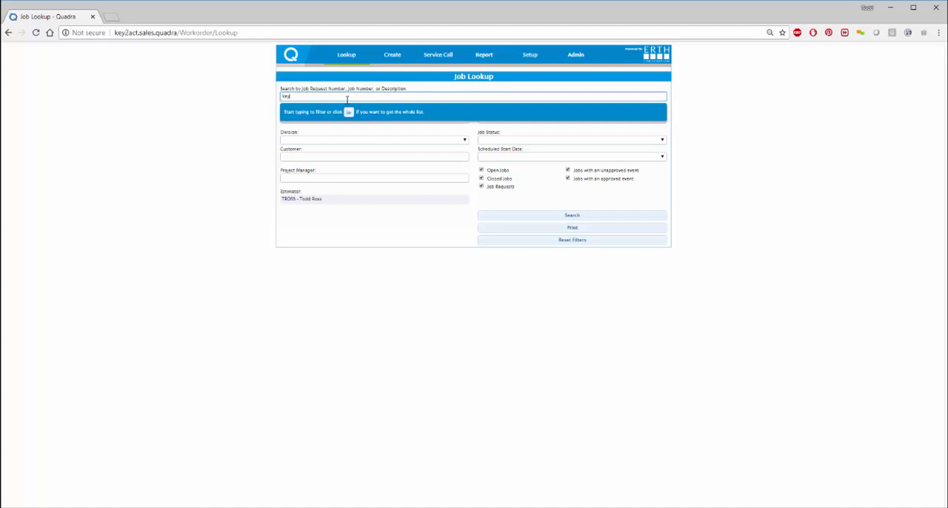
{"action": "type", "text": "y"}
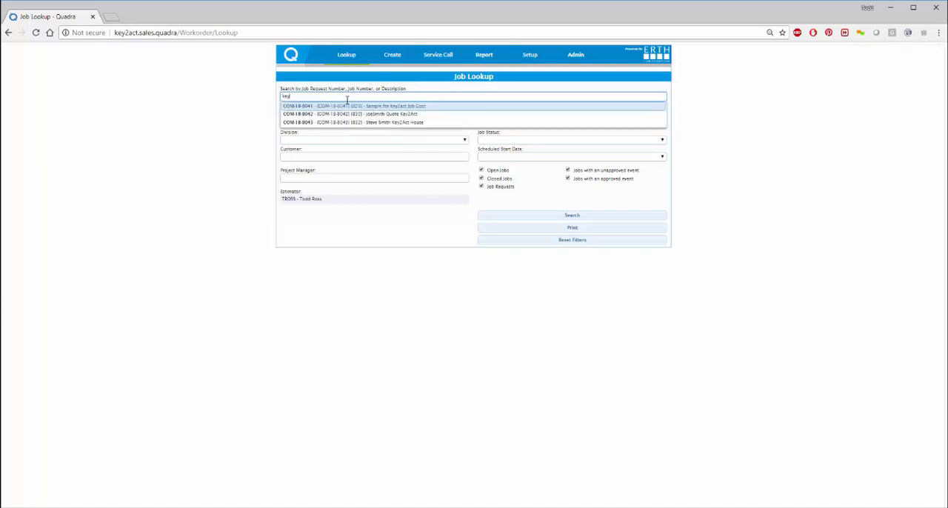
{"action": "left_click", "coordinate": [368, 123]}
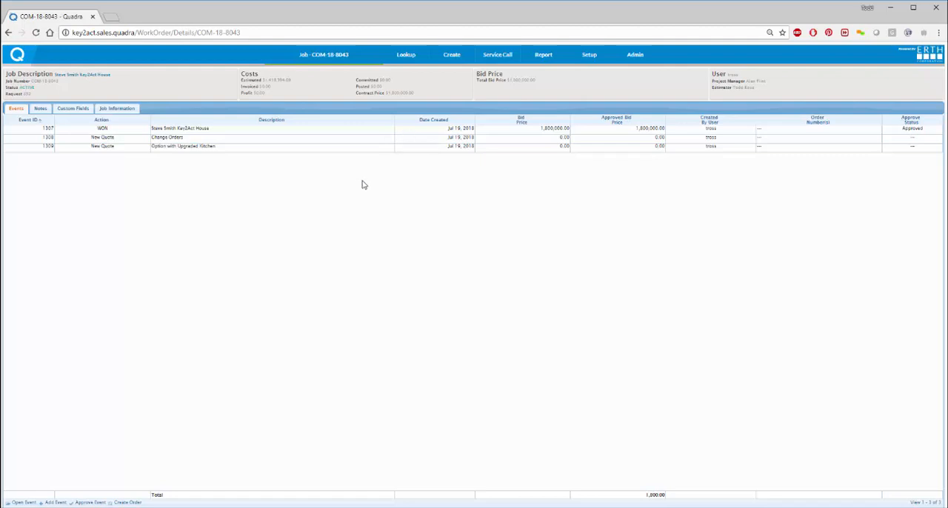
Step: Open the job's event 1307, the one with action WON
{"action": "key", "text": "ctrl+plus"}
{"action": "key", "text": "ctrl+plus"}
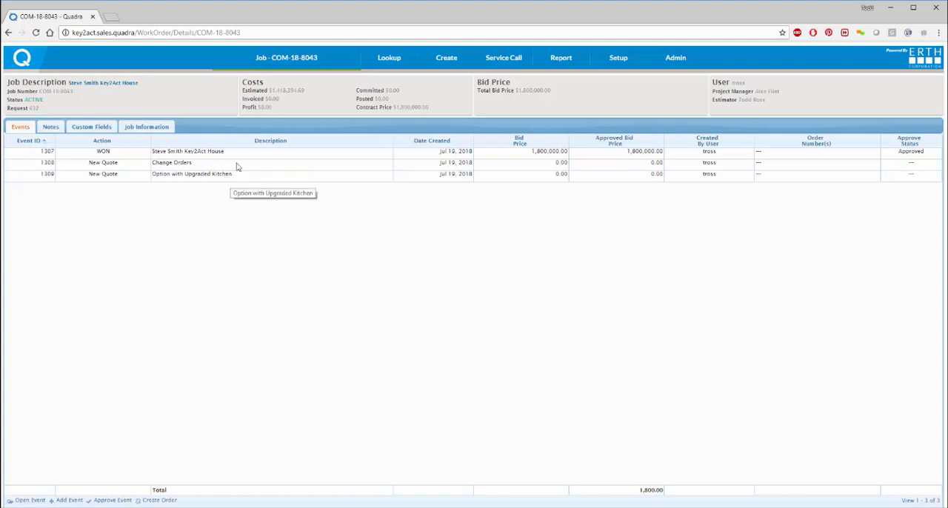
{"action": "left_click", "coordinate": [41, 152]}
{"action": "double_click", "coordinate": [40, 152]}
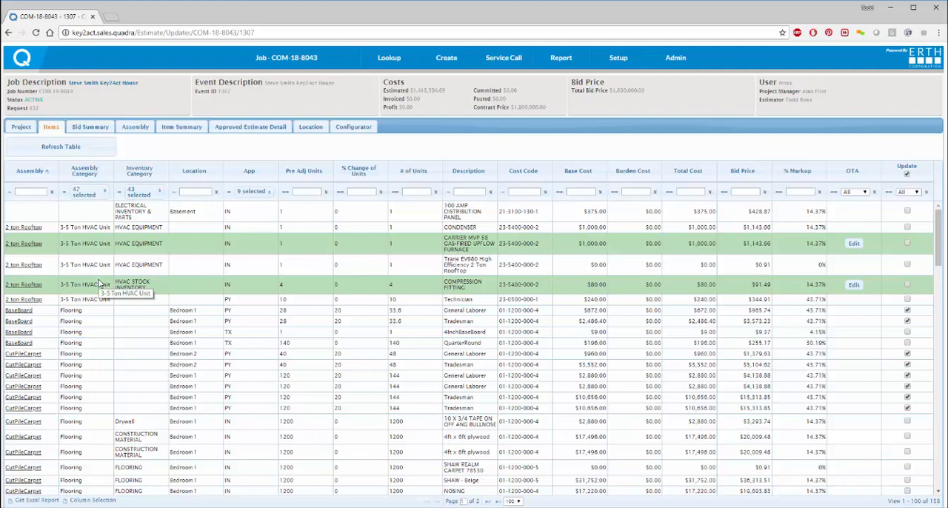
Step: View the signed purchase agreement file attached to the Customer Quote task in the event's project task list, then close it
{"action": "left_click", "coordinate": [22, 128]}
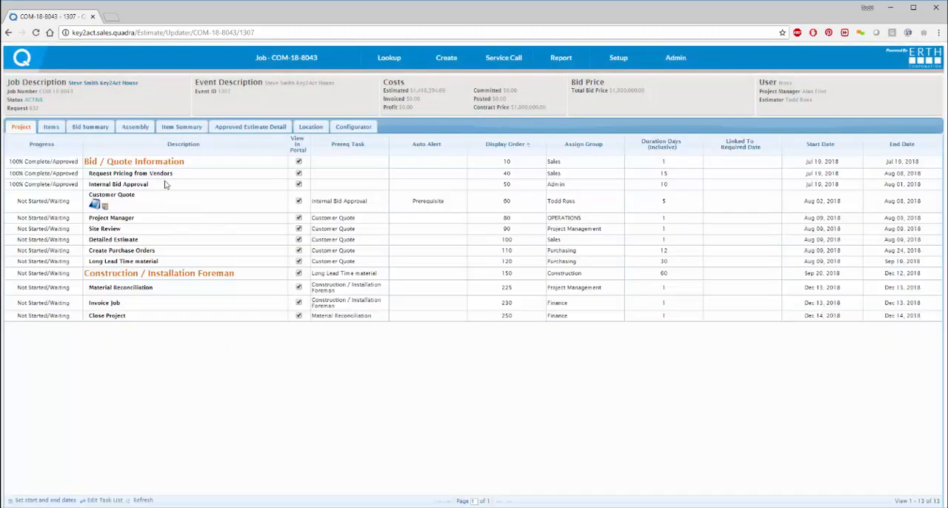
{"action": "left_click", "coordinate": [97, 207]}
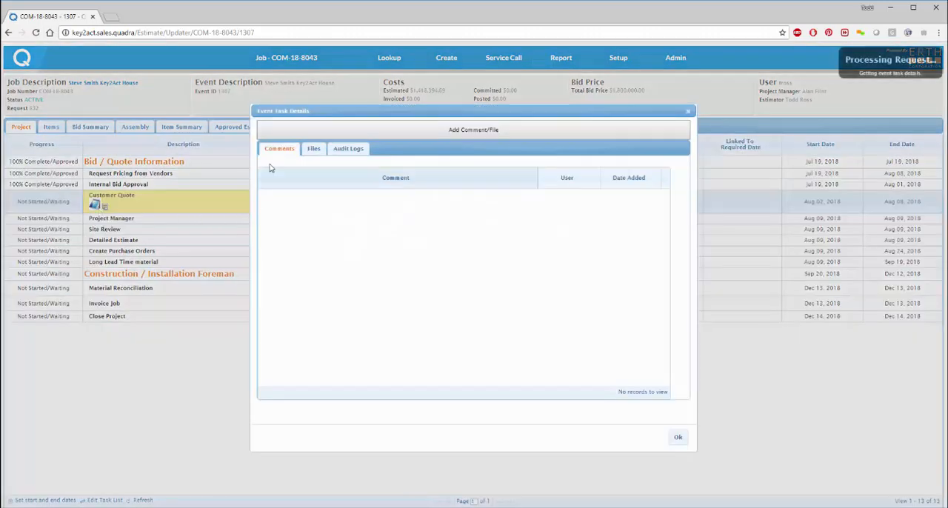
{"action": "left_click", "coordinate": [314, 151]}
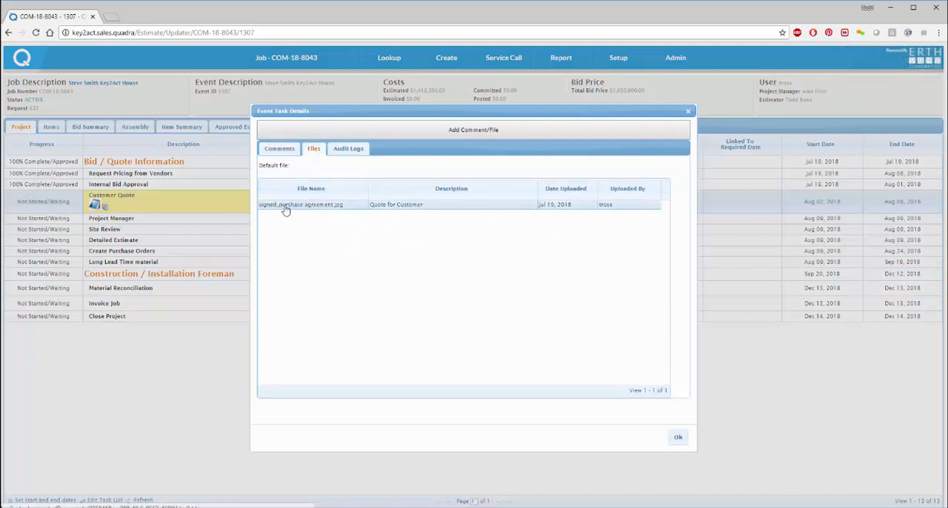
{"action": "left_click", "coordinate": [286, 205]}
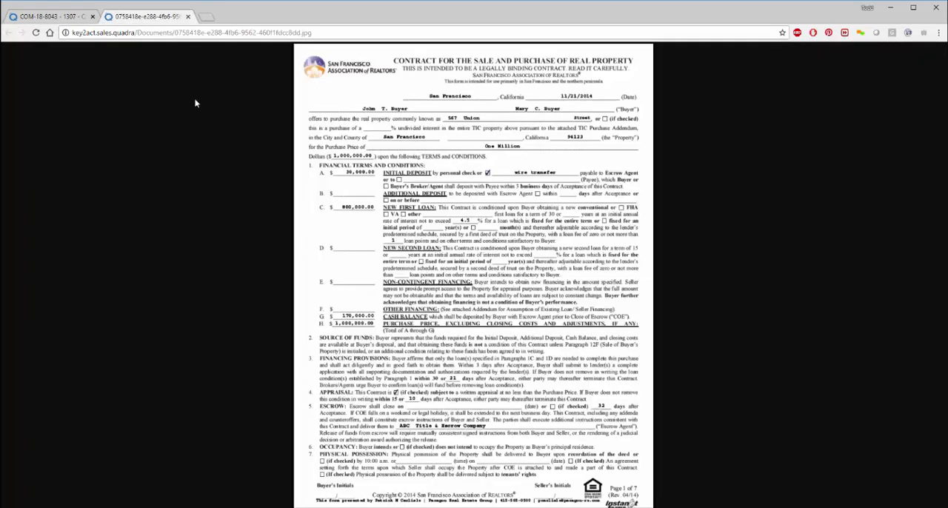
{"action": "left_click", "coordinate": [188, 17]}
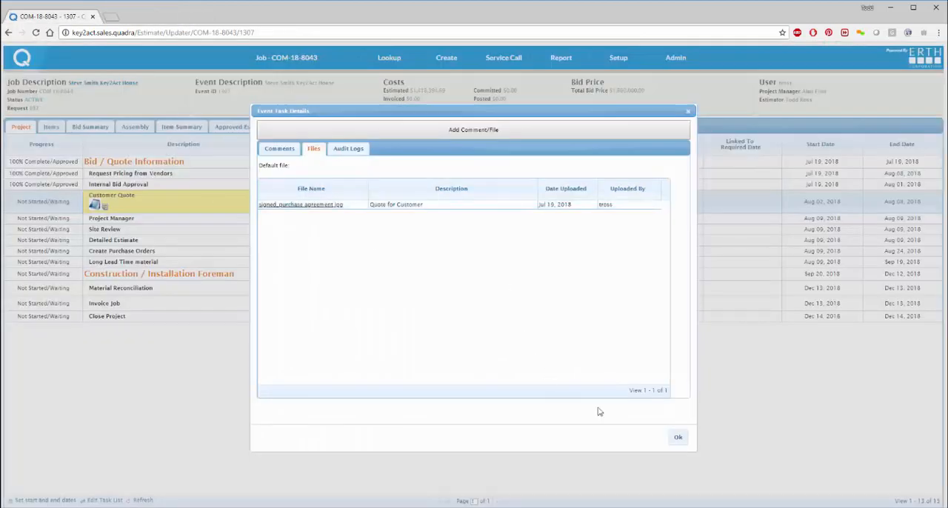
{"action": "left_click", "coordinate": [677, 437]}
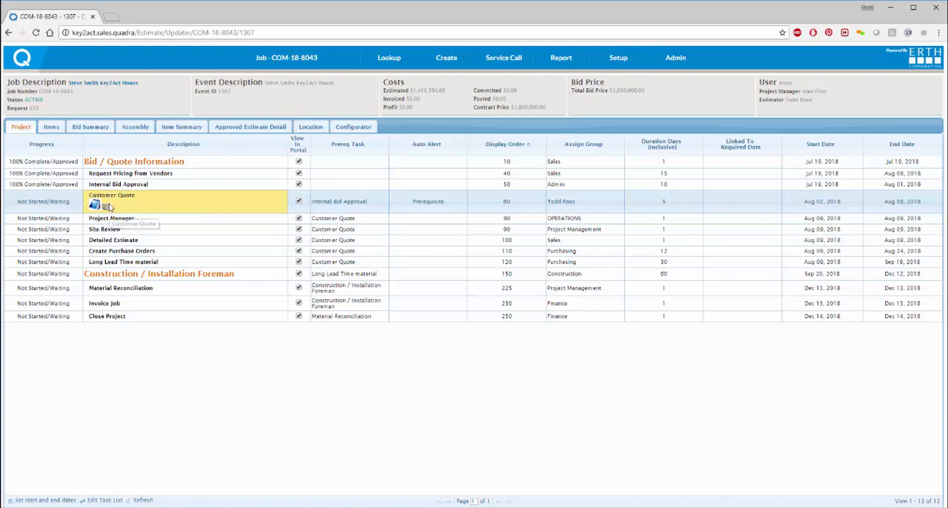
Step: Start creating a new job with job type CONDO and division COMMERCIAL
{"action": "left_click", "coordinate": [459, 61]}
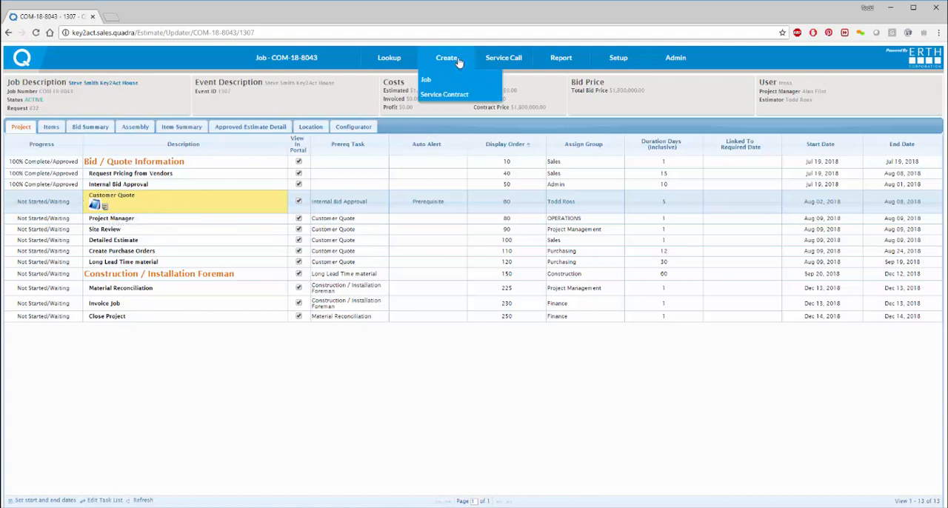
{"action": "left_click", "coordinate": [427, 81]}
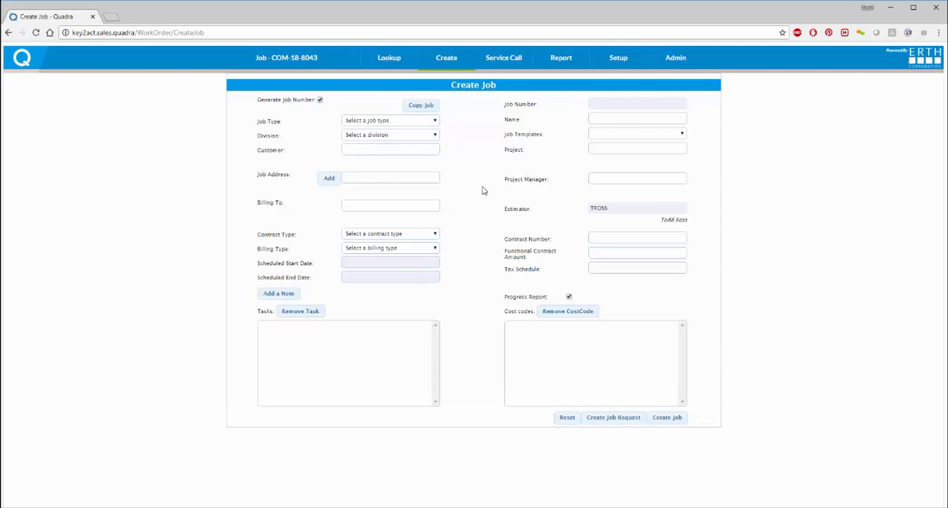
{"action": "left_click", "coordinate": [405, 125]}
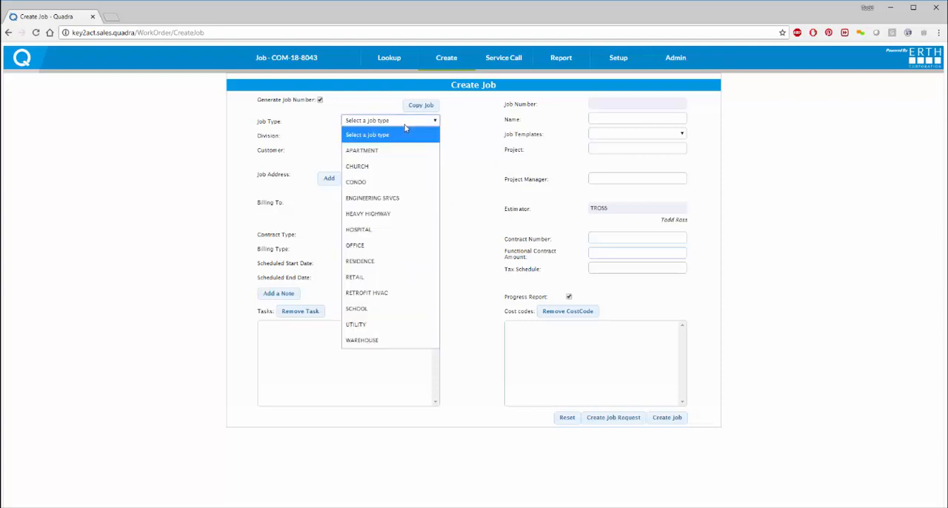
{"action": "left_click", "coordinate": [374, 184]}
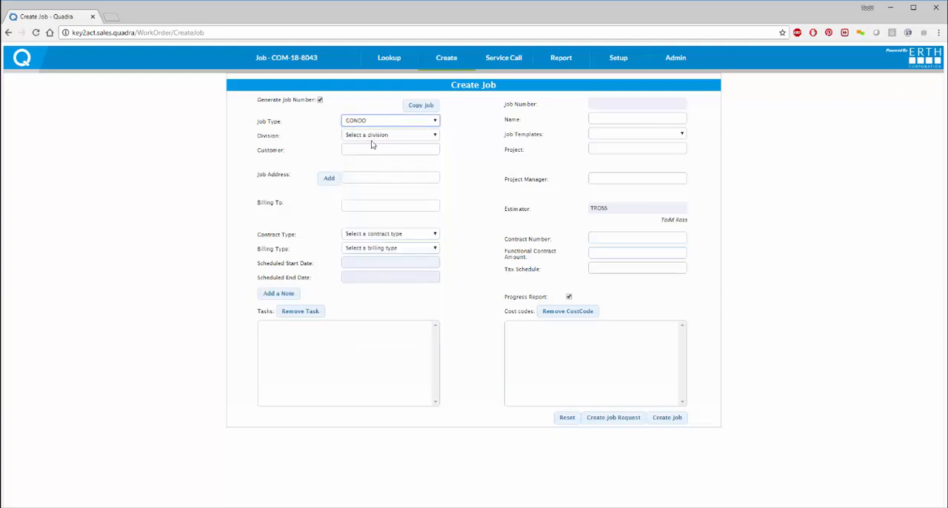
{"action": "left_click", "coordinate": [374, 141]}
{"action": "left_click", "coordinate": [359, 214]}
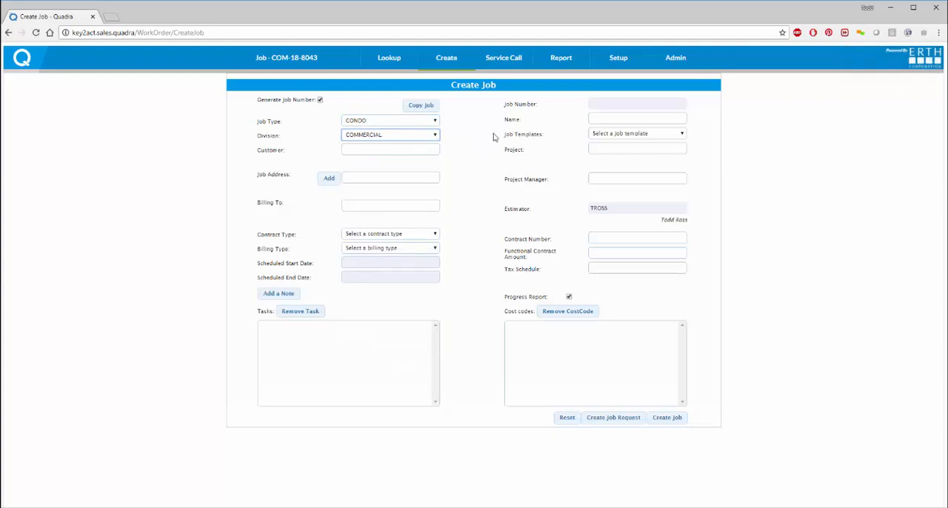
Step: Apply the Construction job template to the new job and enter the job name
{"action": "left_click", "coordinate": [619, 136]}
{"action": "left_click", "coordinate": [606, 195]}
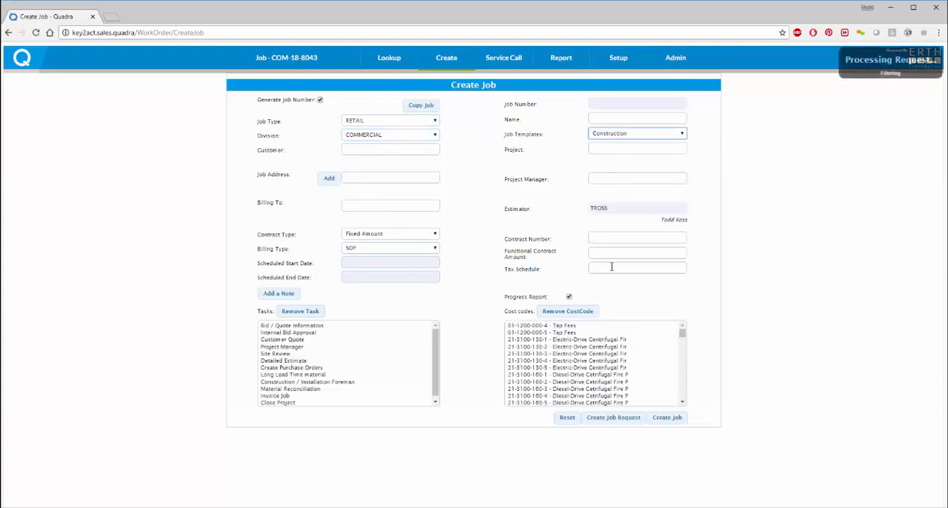
{"action": "left_click", "coordinate": [607, 118]}
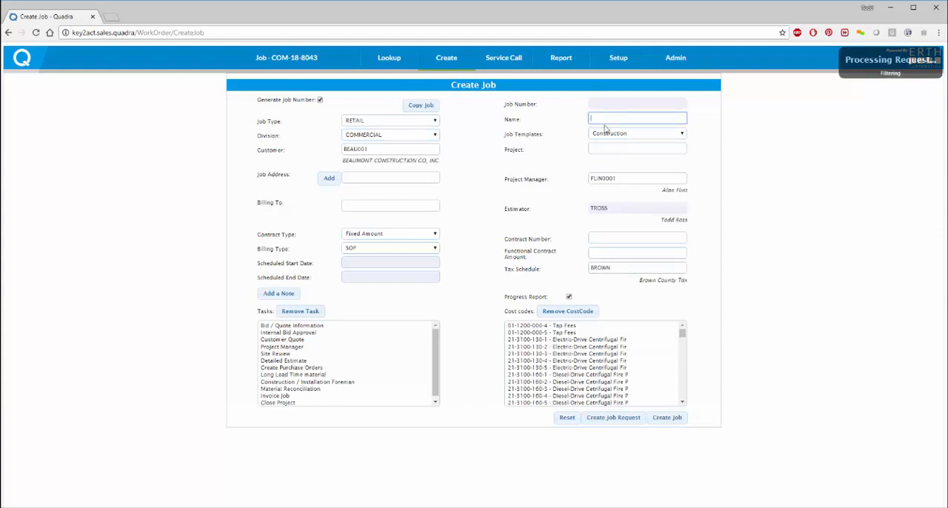
{"action": "type", "text": "Ross House on Main St"}
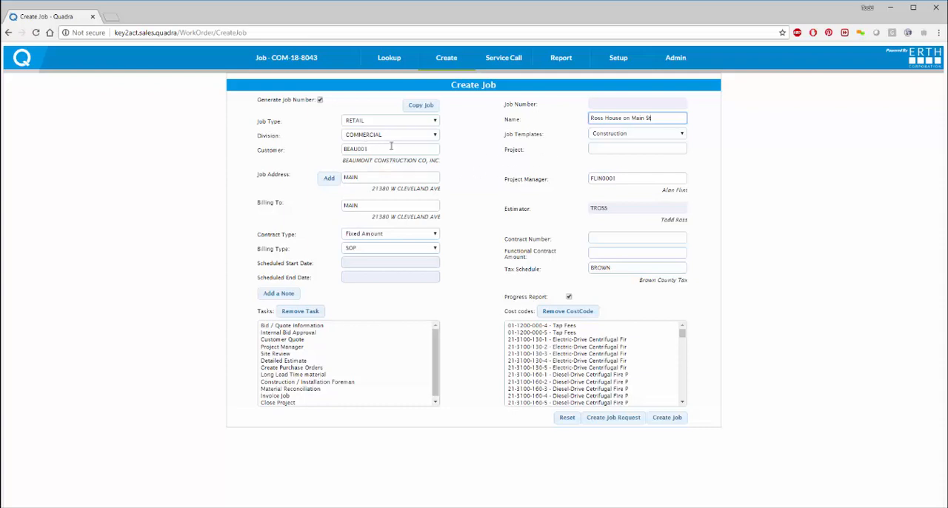
Step: Start a new job address for the customer and enter its address ID, contact name and street address
{"action": "left_click", "coordinate": [329, 179]}
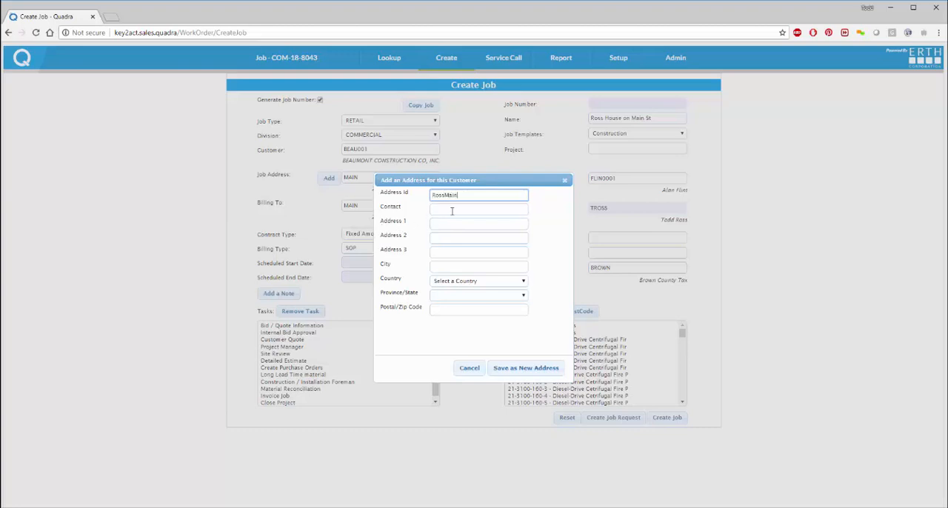
{"action": "left_click", "coordinate": [451, 210]}
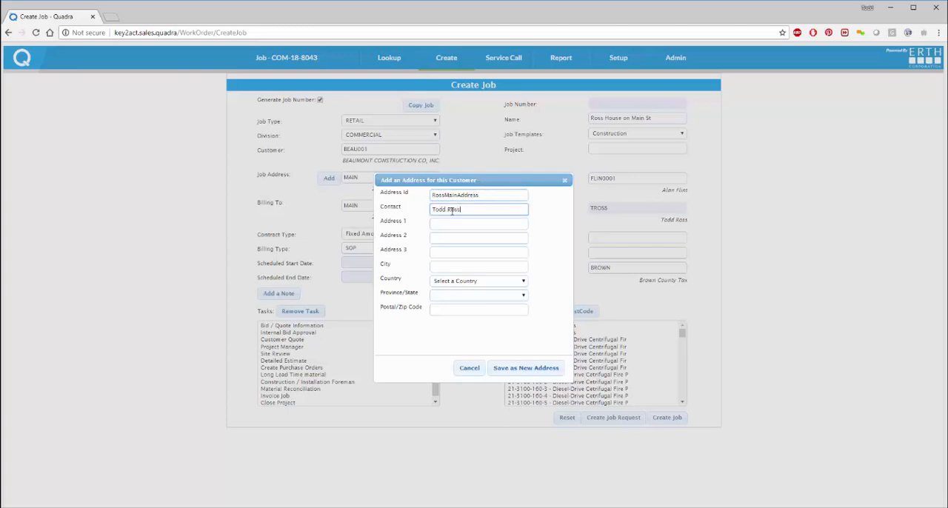
{"action": "key", "text": "Tab"}
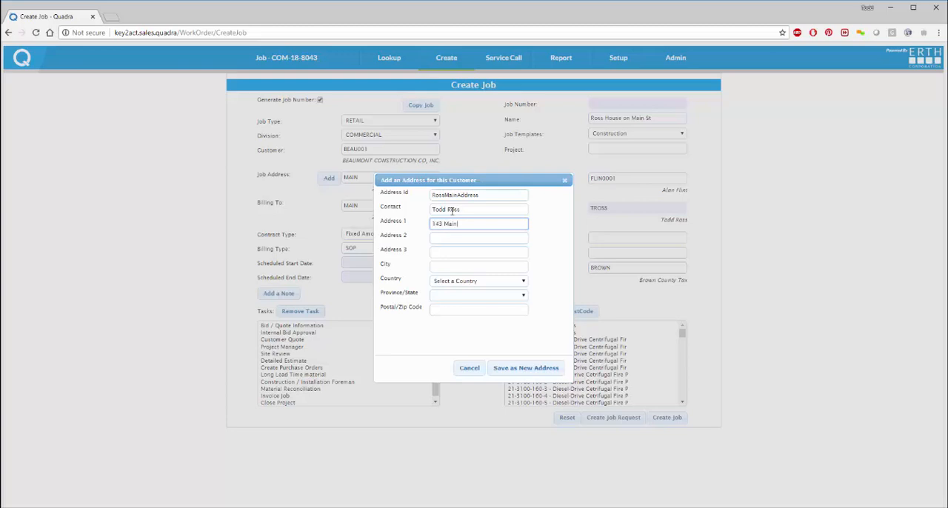
{"action": "key", "text": "Tab"}
{"action": "key", "text": "Tab"}
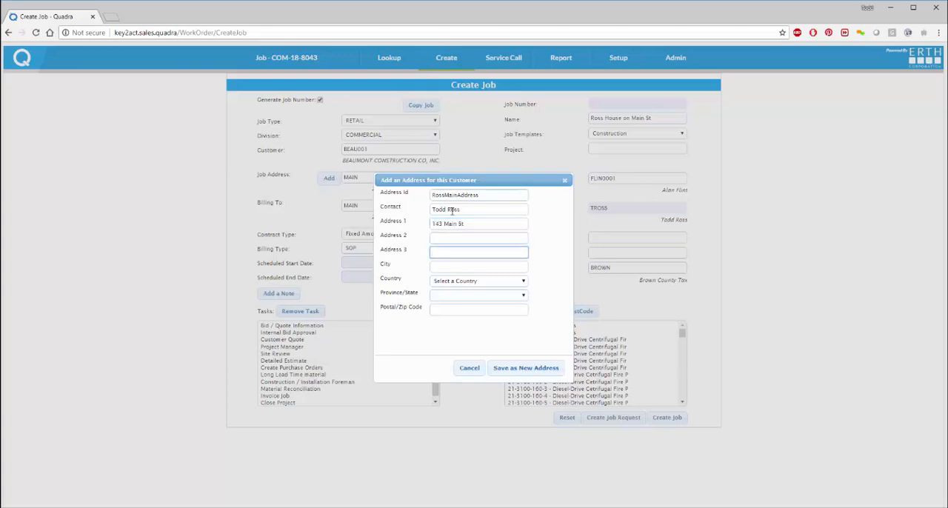
Step: Enter the address's city, country USA, state California and postal code, and save it as a new address
{"action": "key", "text": "Tab"}
{"action": "type", "text": "P"}
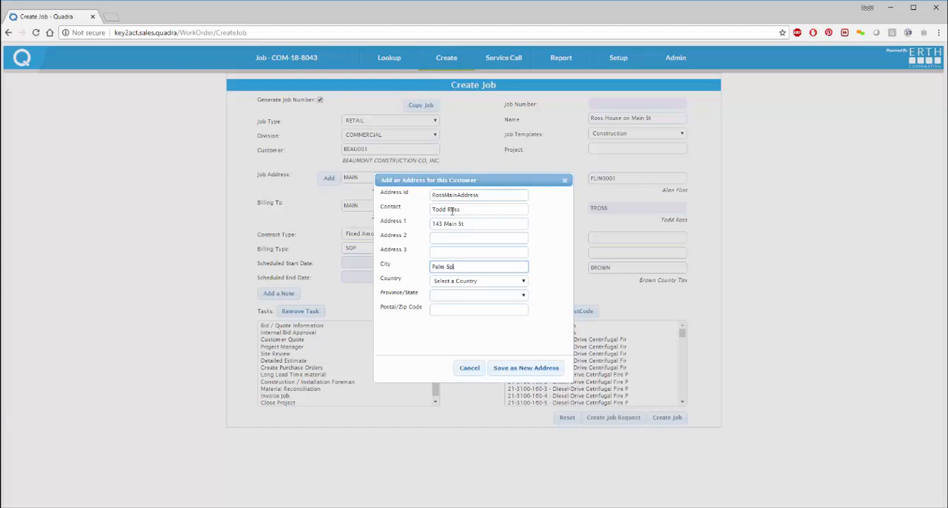
{"action": "type", "text": "alm Springs"}
{"action": "key", "text": "Tab"}
{"action": "key", "text": "Down"}
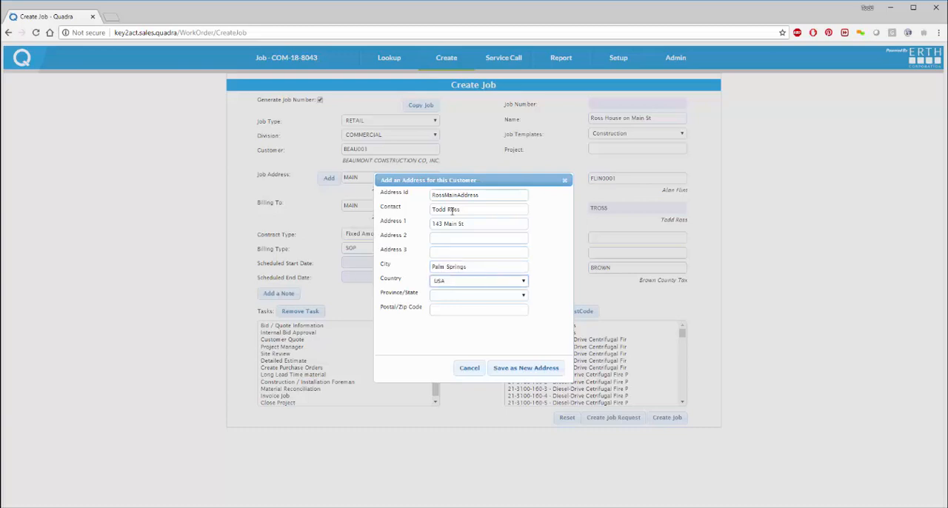
{"action": "left_click", "coordinate": [491, 297]}
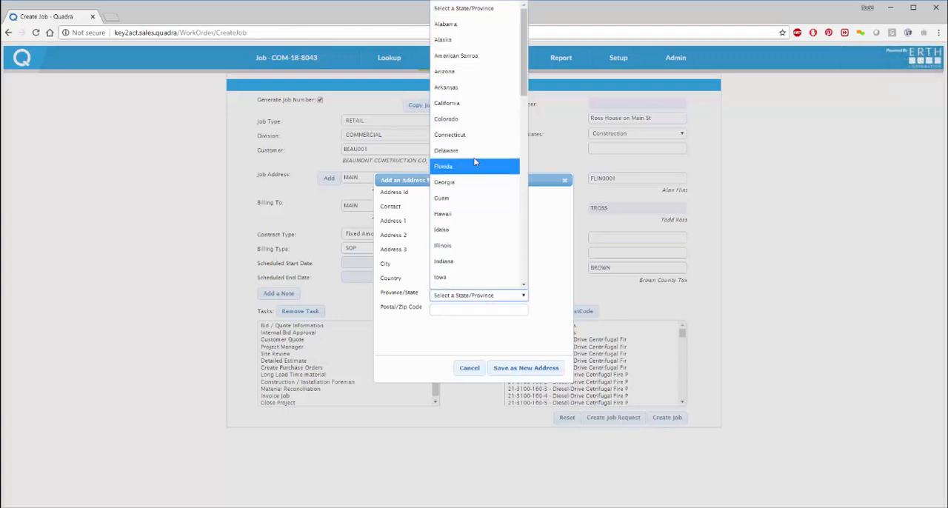
{"action": "left_click", "coordinate": [473, 104]}
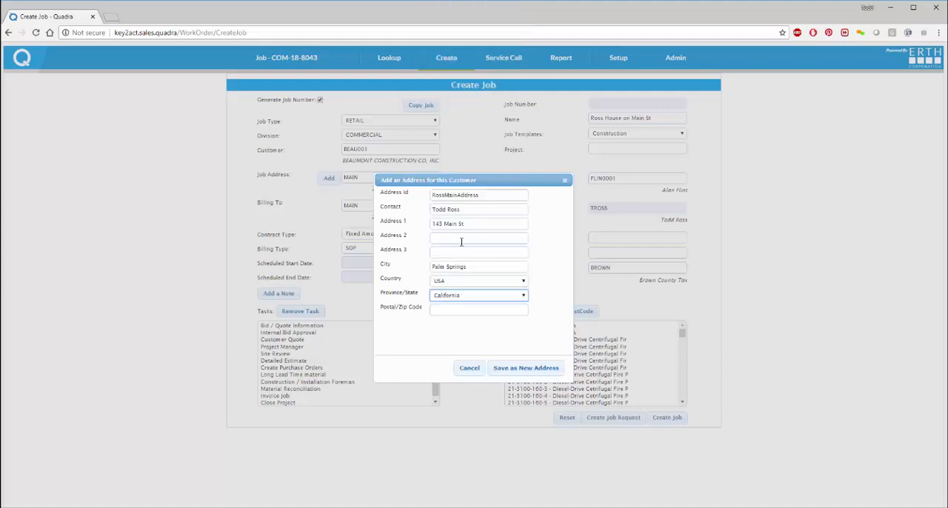
{"action": "left_click", "coordinate": [461, 310]}
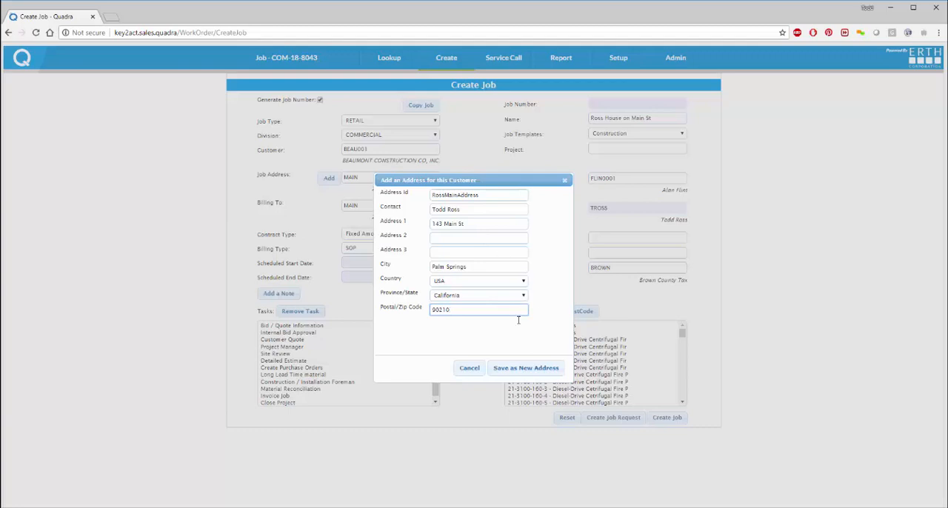
{"action": "left_click", "coordinate": [530, 369]}
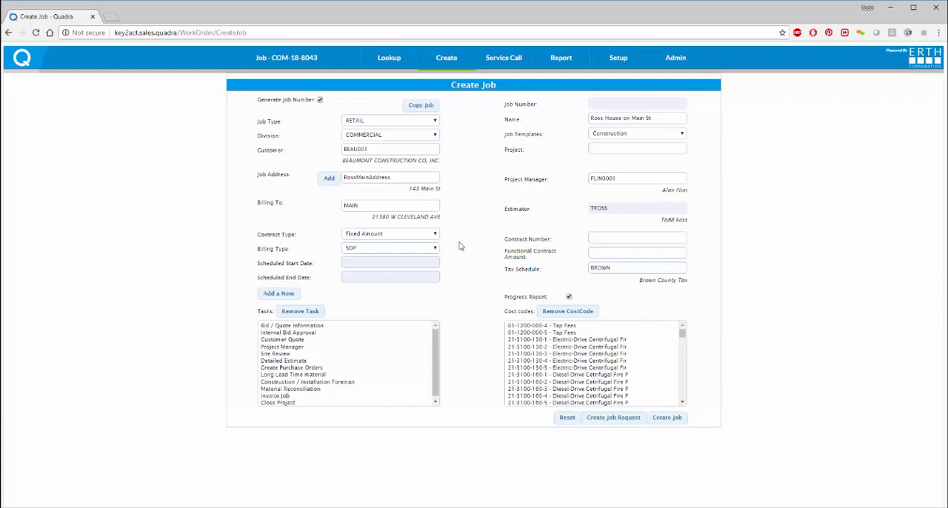
Step: Copy job COM-18-8042 with its events, updating cost codes, costs and bid prices, and create the job request
{"action": "left_click", "coordinate": [423, 108]}
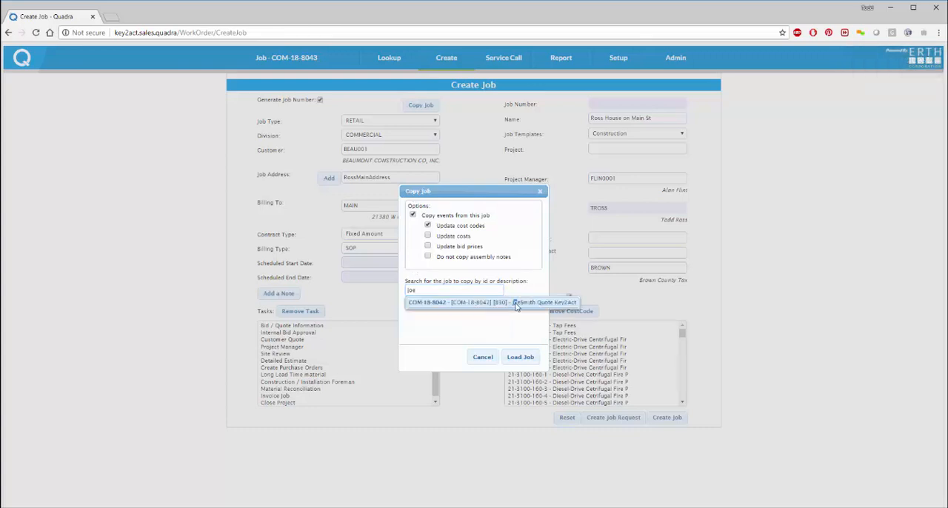
{"action": "left_click", "coordinate": [519, 303]}
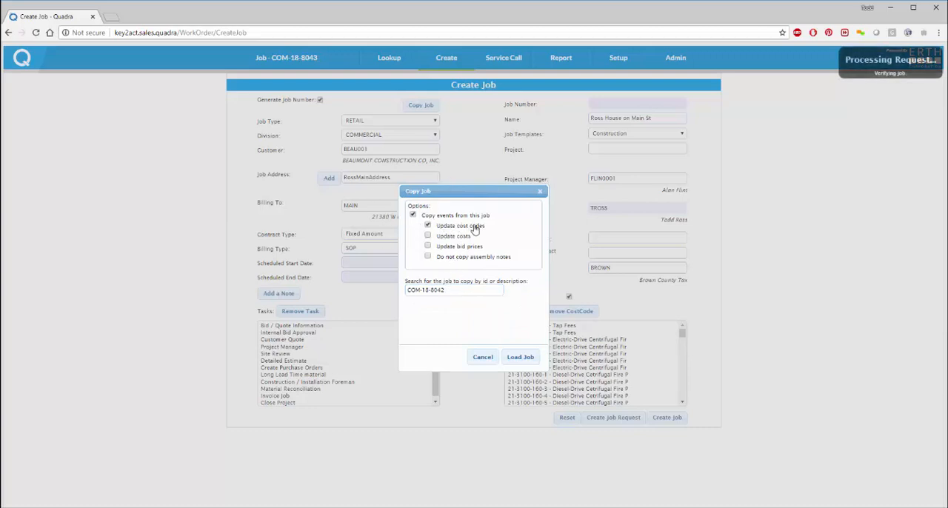
{"action": "left_click", "coordinate": [428, 236]}
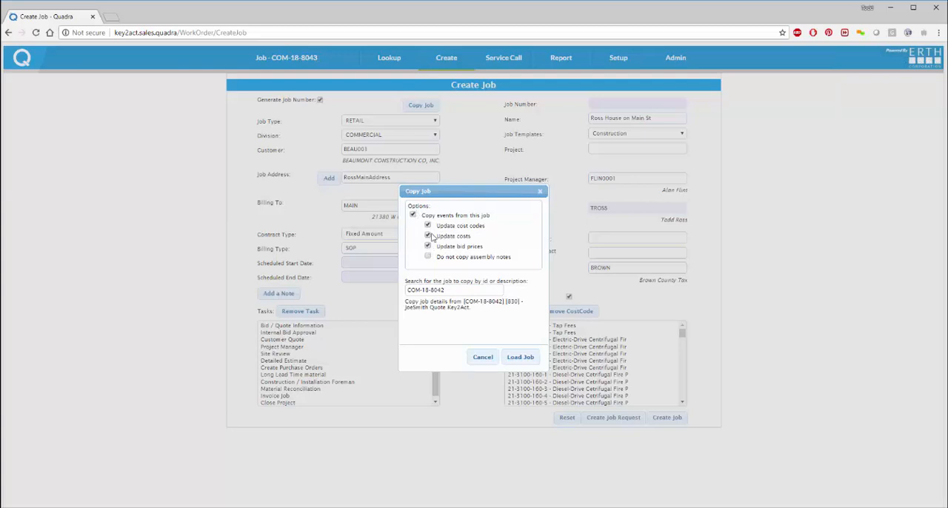
{"action": "left_click", "coordinate": [522, 357]}
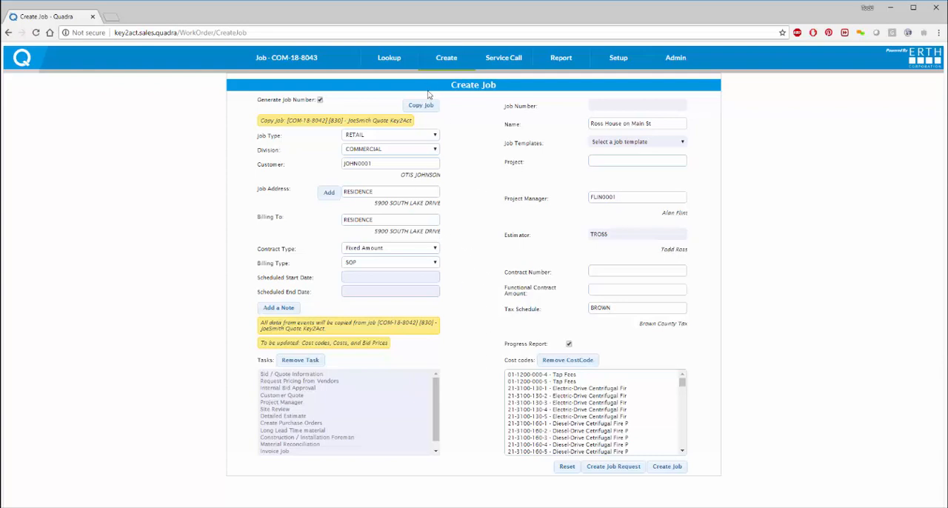
{"action": "left_click", "coordinate": [614, 466]}
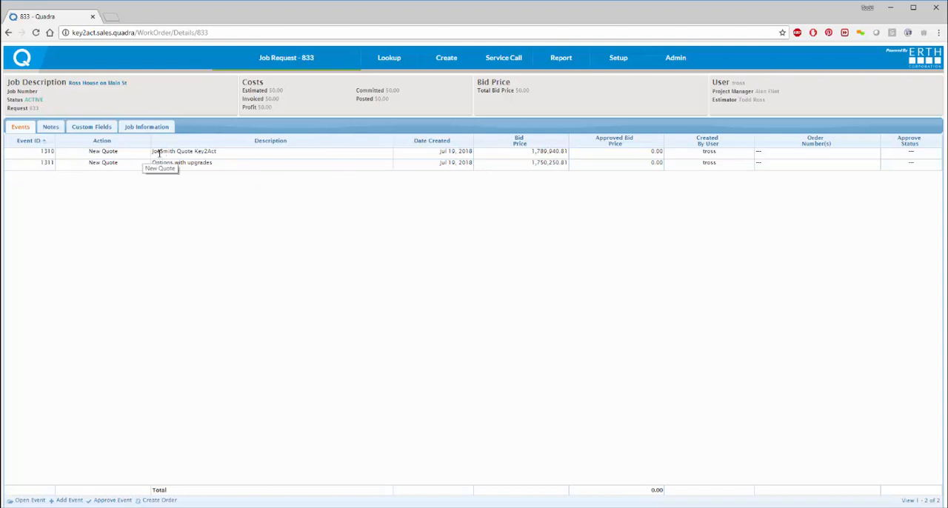
Step: Change the description of event 1310 to "Main St Design"
{"action": "left_click", "coordinate": [231, 153]}
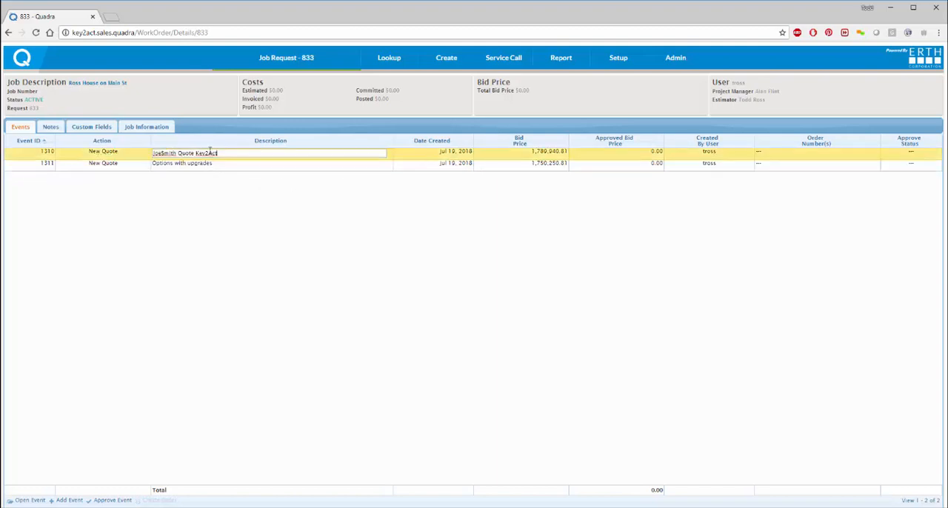
{"action": "left_click_drag", "start_coordinate": [210, 151], "coordinate": [149, 158]}
{"action": "type", "text": "Main St Design"}
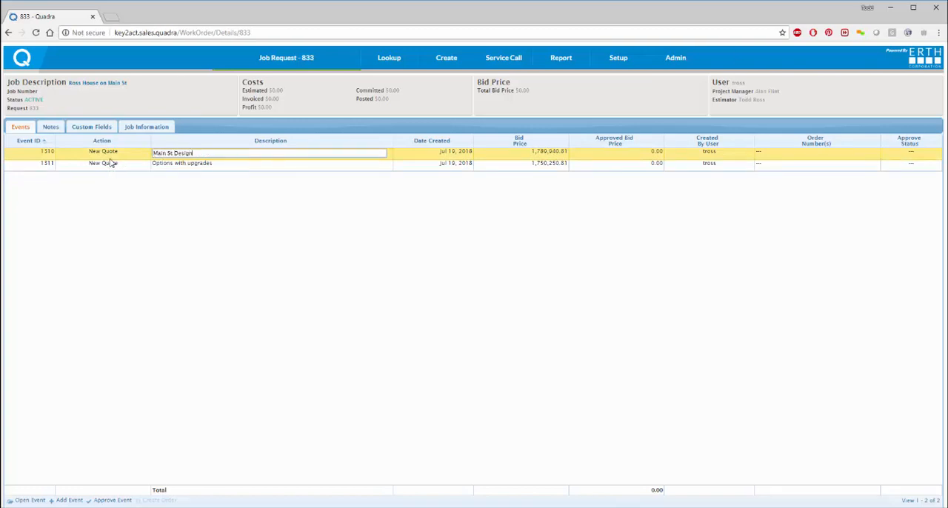
{"action": "key", "text": "Return"}
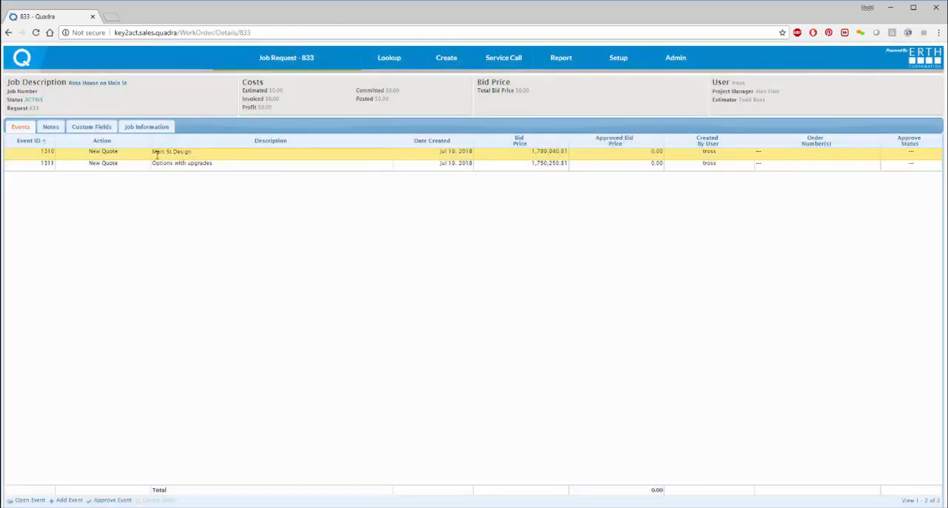
Step: Set the action of the "Options with upgrades" event to On Hold
{"action": "left_click", "coordinate": [112, 169]}
{"action": "left_click", "coordinate": [115, 166]}
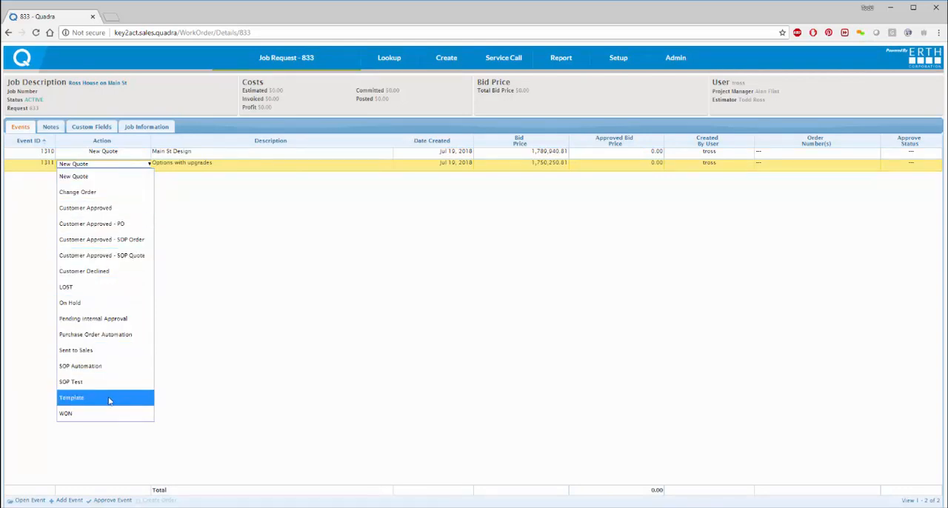
{"action": "left_click", "coordinate": [85, 302]}
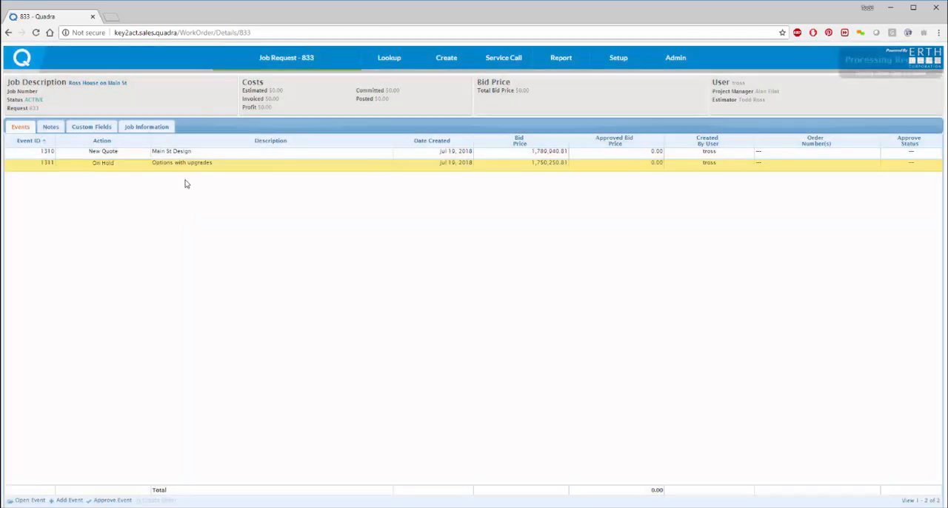
Step: Open the Main St Design event and look through its estimate items, units, costs and bid prices
{"action": "left_click", "coordinate": [36, 154]}
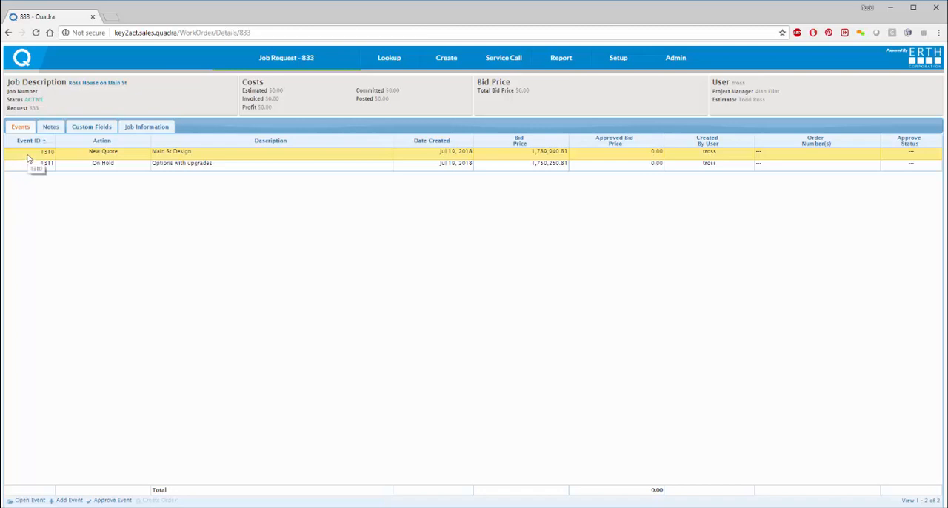
{"action": "double_click", "coordinate": [28, 158]}
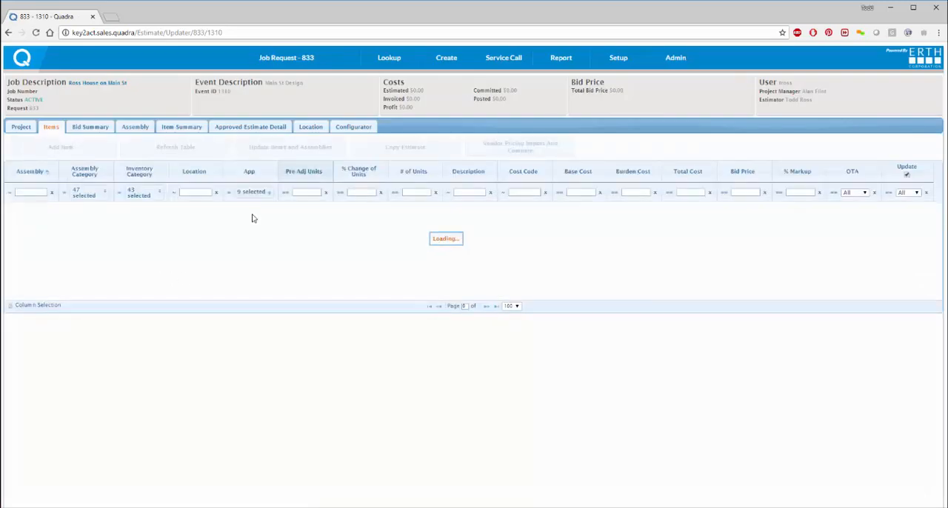
{"action": "scroll", "coordinate": [274, 282], "scroll_direction": "down", "scroll_amount": 5}
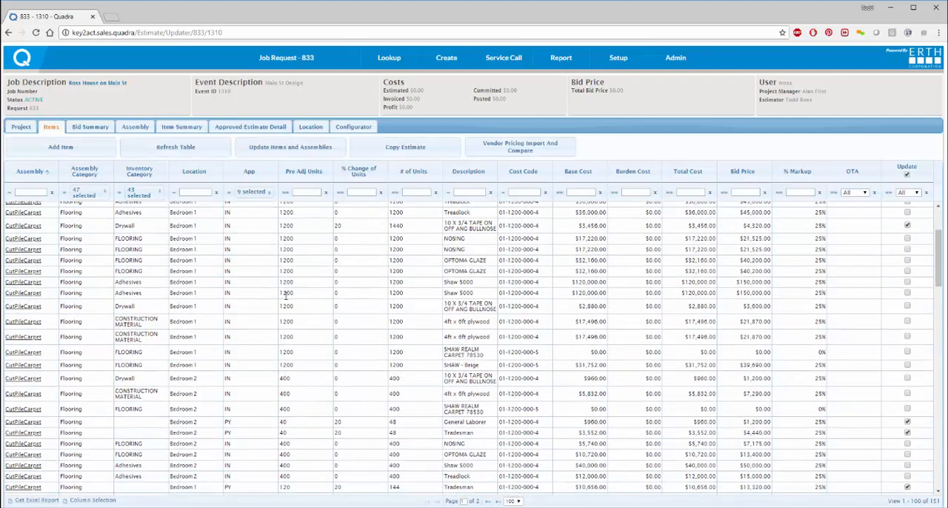
{"action": "scroll", "coordinate": [286, 298], "scroll_direction": "down", "scroll_amount": 5}
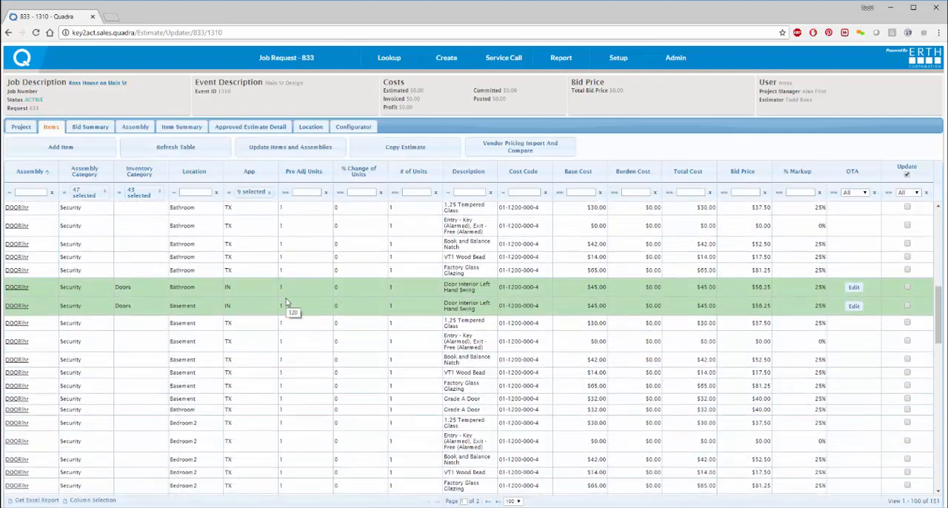
{"action": "scroll", "coordinate": [286, 302], "scroll_direction": "down", "scroll_amount": 8}
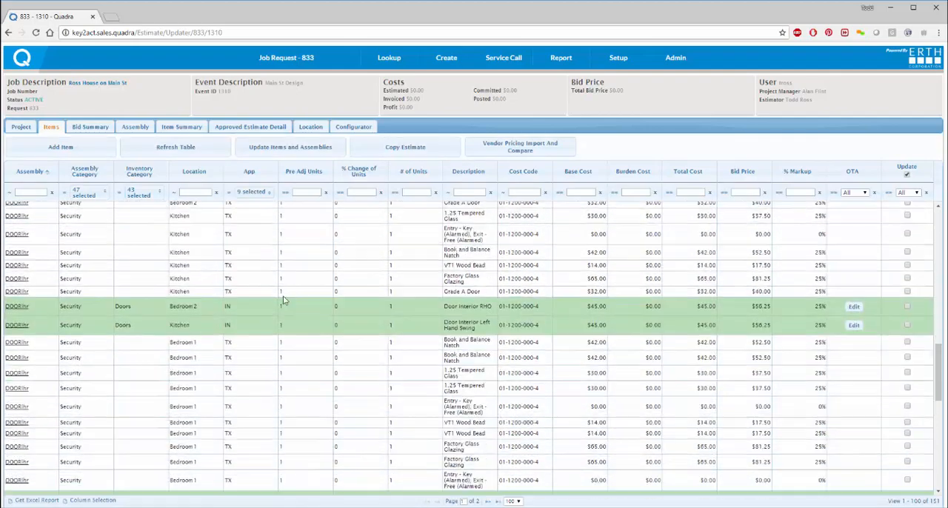
{"action": "scroll", "coordinate": [282, 289], "scroll_direction": "down", "scroll_amount": 5}
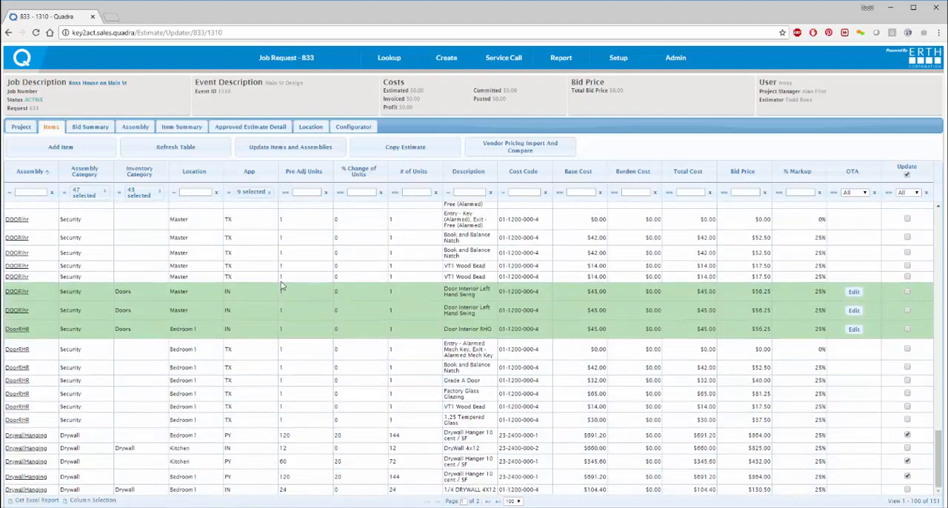
{"action": "scroll", "coordinate": [277, 280], "scroll_direction": "down", "scroll_amount": 10}
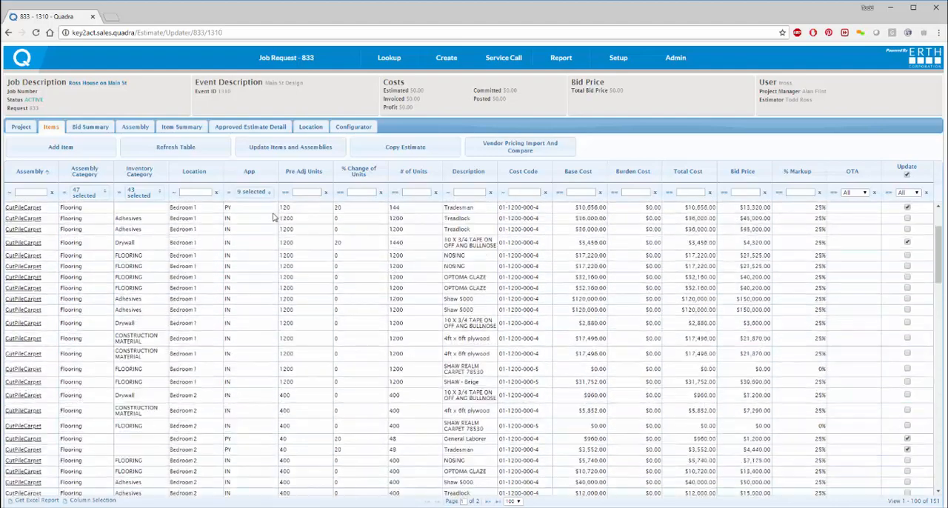
Step: Generate a Bill of Materials report by event for 1310 - Main St Design with full report details
{"action": "left_click", "coordinate": [289, 71]}
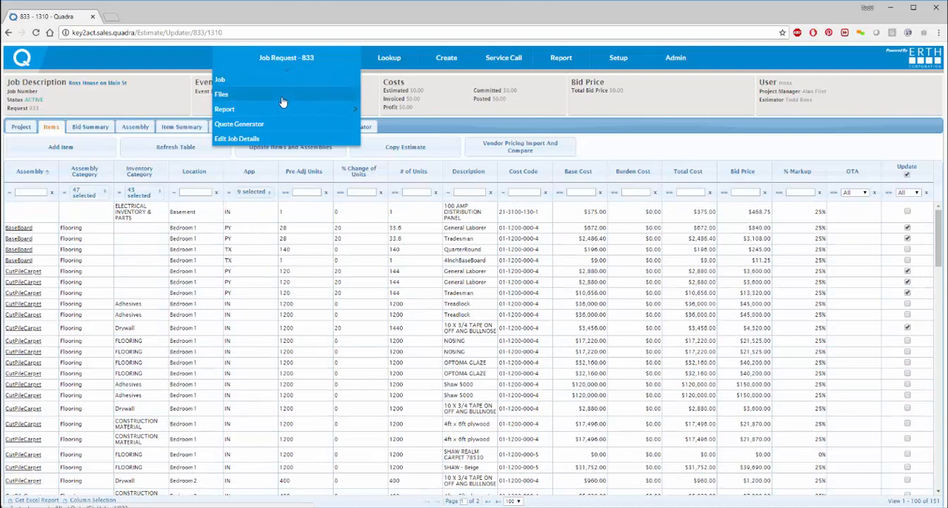
{"action": "mouse_move", "coordinate": [343, 111]}
{"action": "left_click", "coordinate": [374, 110]}
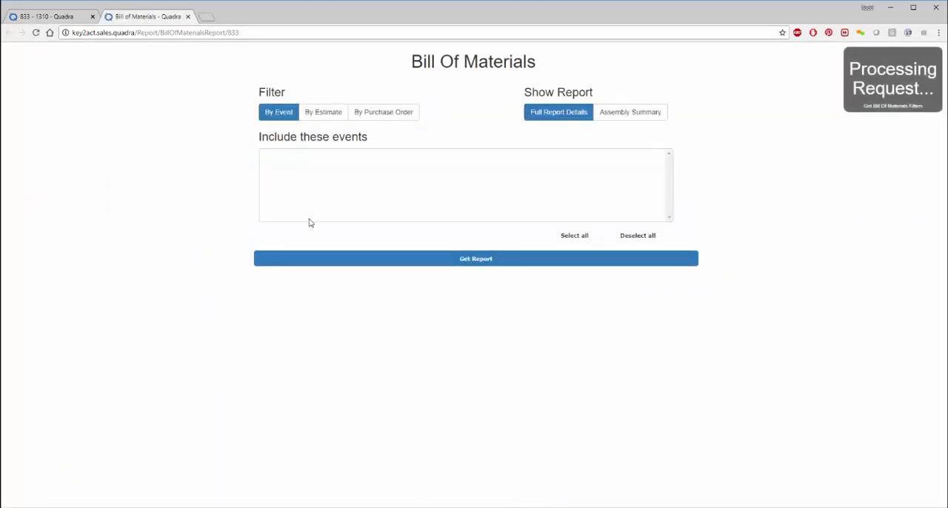
{"action": "left_click", "coordinate": [306, 157]}
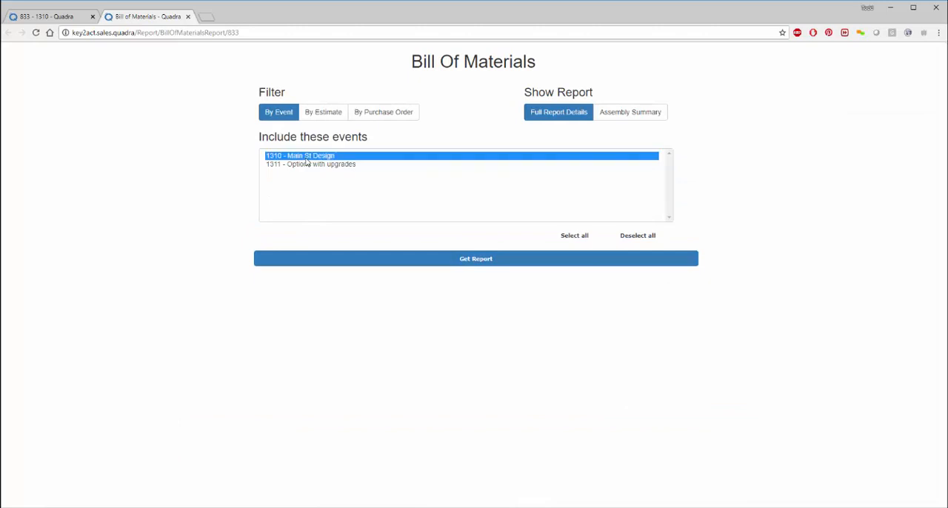
{"action": "left_click", "coordinate": [543, 117]}
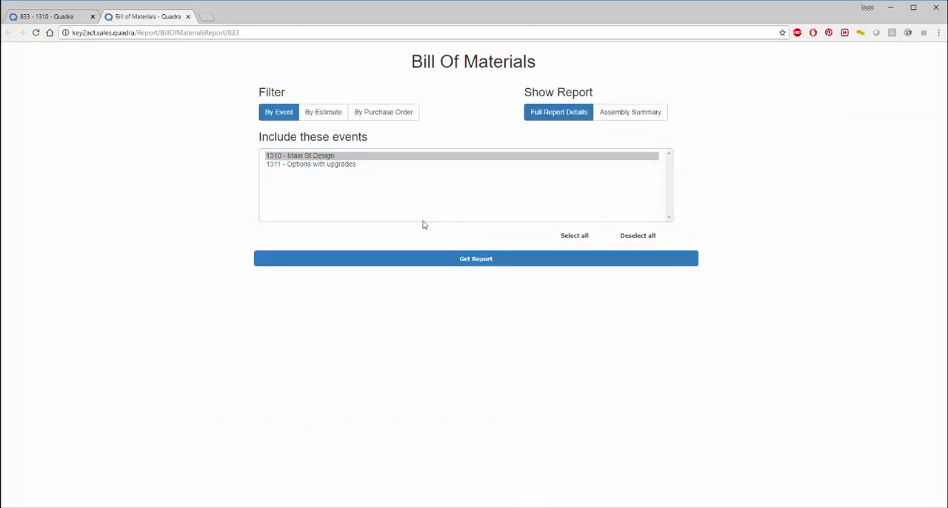
{"action": "left_click", "coordinate": [406, 263]}
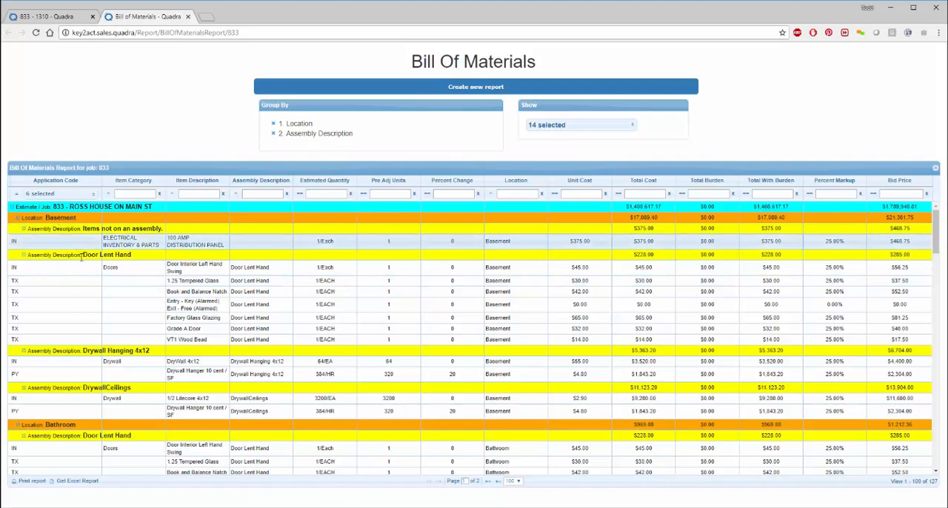
Step: Examine the Bill of Materials by location and assembly, including quantities, costs and bid prices
{"action": "scroll", "coordinate": [83, 263], "scroll_direction": "down", "scroll_amount": 1}
{"action": "scroll", "coordinate": [82, 262], "scroll_direction": "down", "scroll_amount": 1}
{"action": "scroll", "coordinate": [83, 263], "scroll_direction": "down", "scroll_amount": 2}
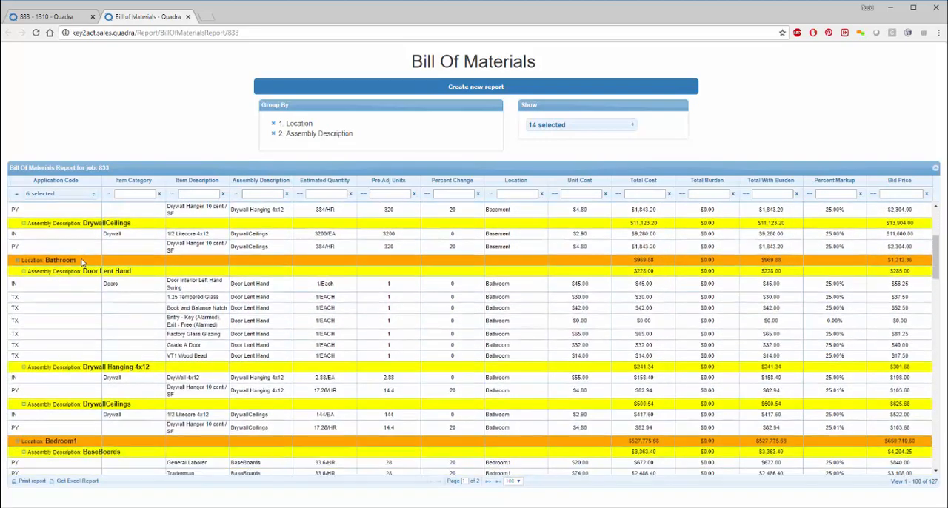
{"action": "scroll", "coordinate": [77, 262], "scroll_direction": "down", "scroll_amount": 4}
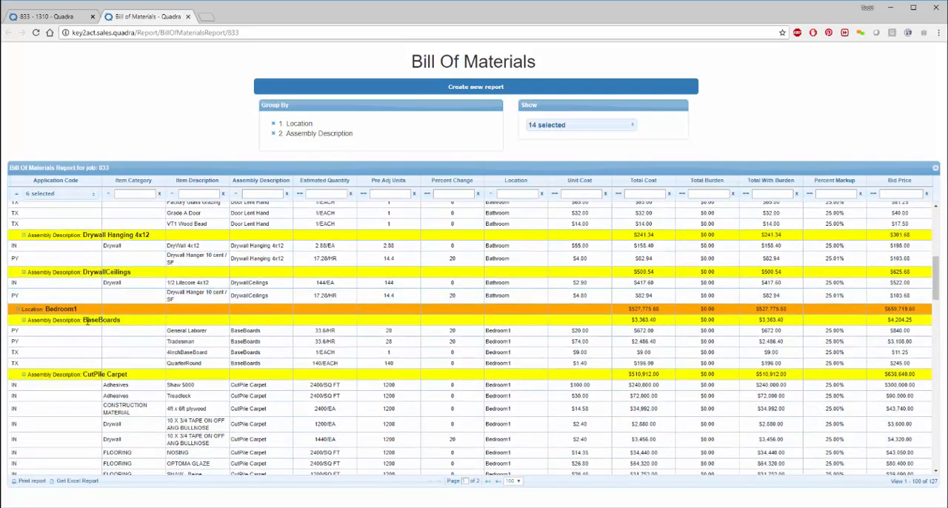
{"action": "scroll", "coordinate": [85, 311], "scroll_direction": "down", "scroll_amount": 3}
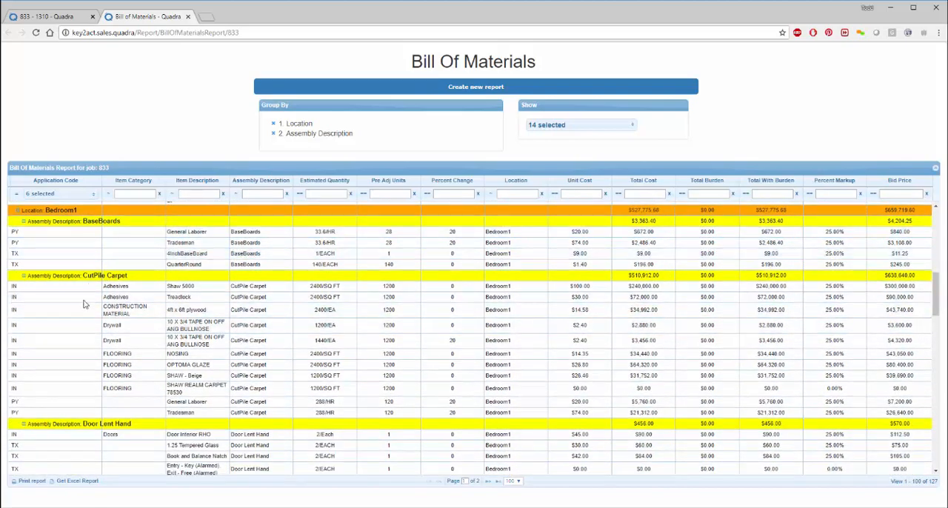
{"action": "scroll", "coordinate": [213, 337], "scroll_direction": "down", "scroll_amount": 20}
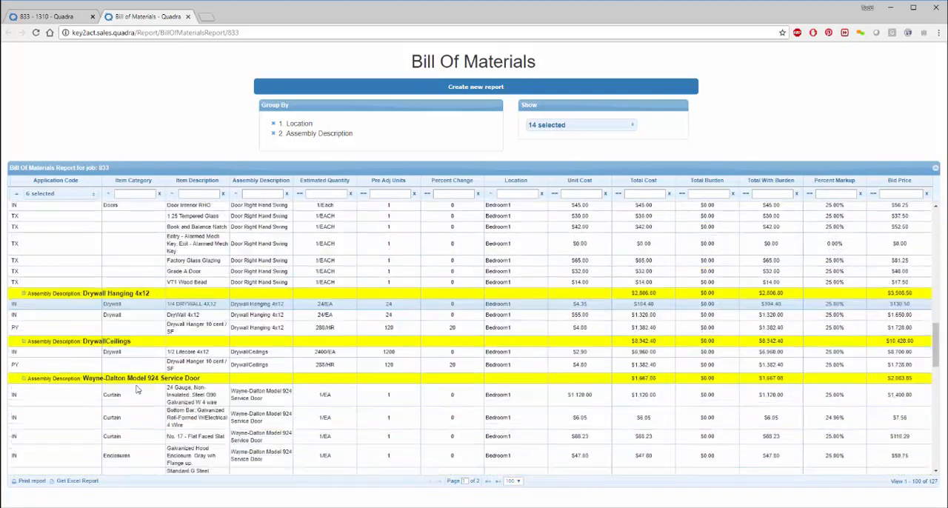
{"action": "scroll", "coordinate": [136, 389], "scroll_direction": "down", "scroll_amount": 5}
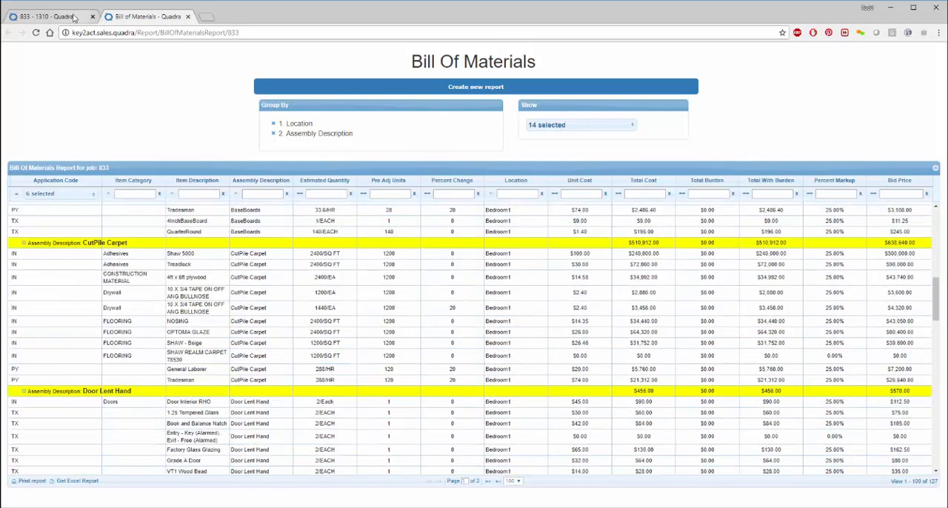
Step: Return to the event estimate, list the assemblies in the Bedroom 1 location and view the dimensions of all locations
{"action": "left_click", "coordinate": [70, 16]}
{"action": "left_click", "coordinate": [310, 127]}
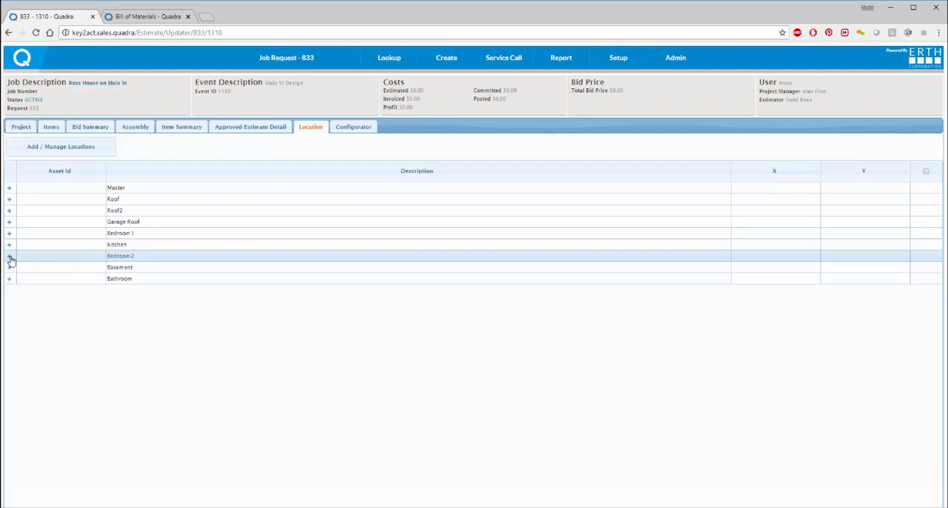
{"action": "left_click", "coordinate": [9, 232]}
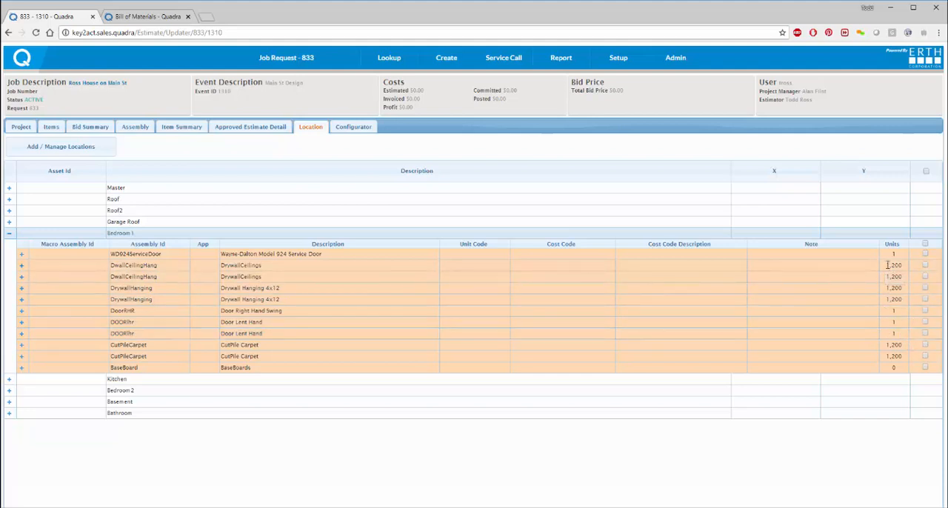
{"action": "left_click", "coordinate": [91, 148]}
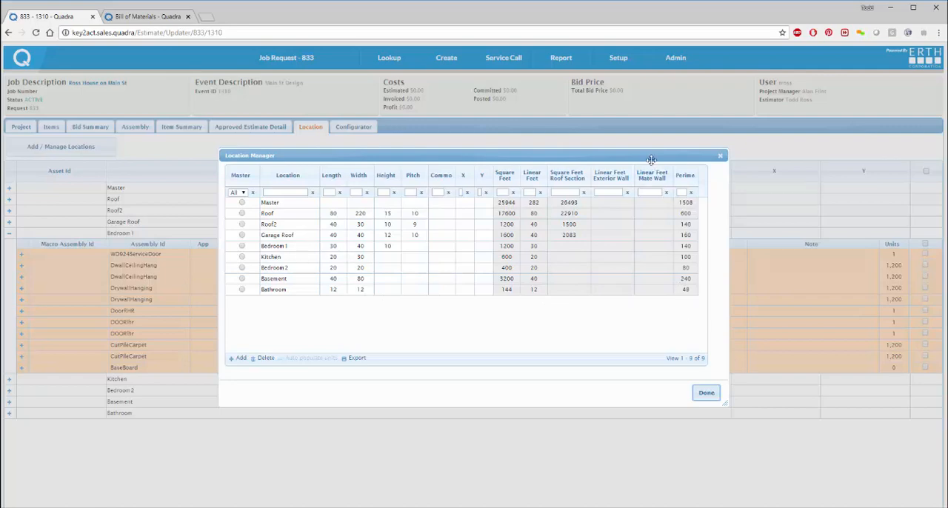
{"action": "left_click_drag", "start_coordinate": [652, 157], "coordinate": [447, 76]}
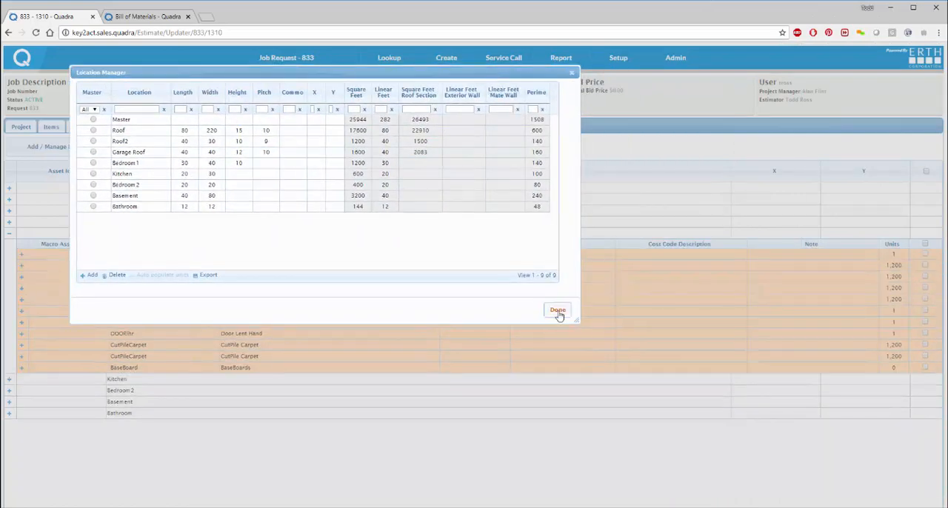
{"action": "left_click", "coordinate": [558, 312]}
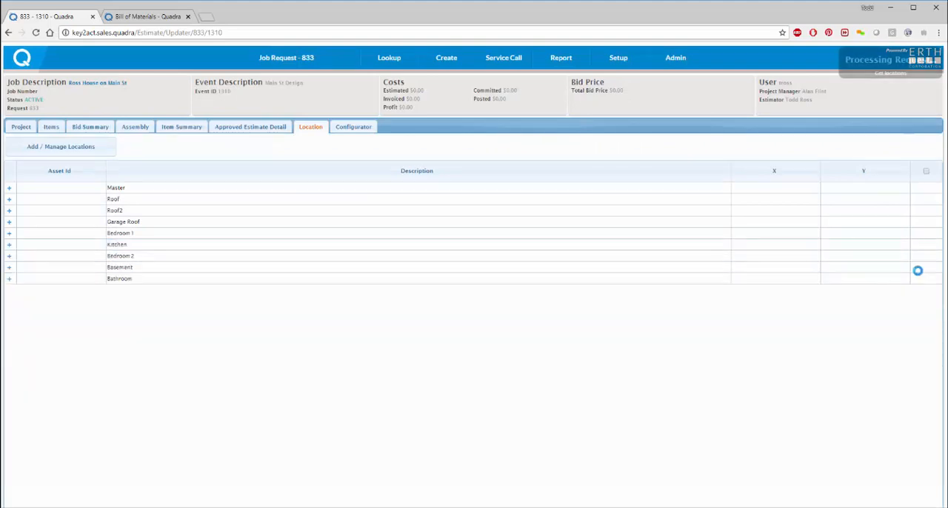
Step: Delete both DrywallCeilings assemblies, the first Drywall Hanging 4x12 and the second CutPile Carpet from the Bedroom 1 location
{"action": "left_click", "coordinate": [10, 235]}
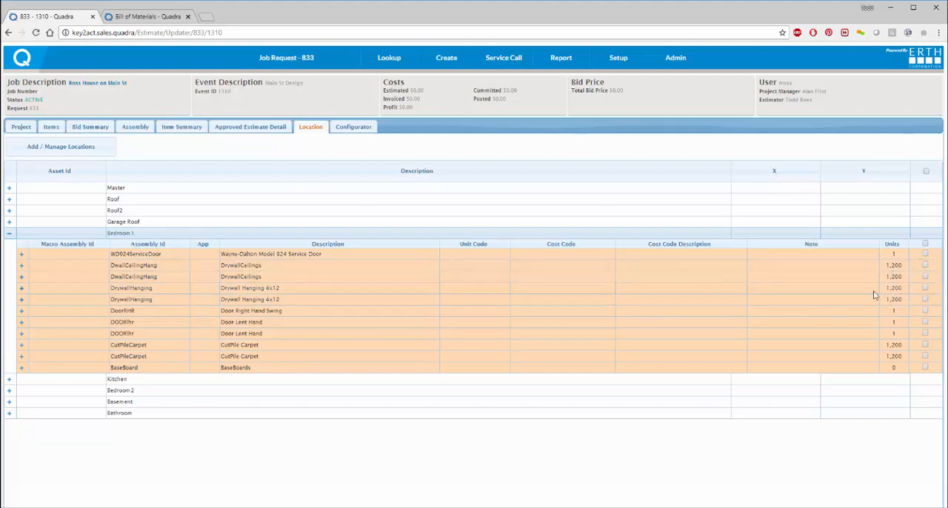
{"action": "left_click", "coordinate": [925, 265]}
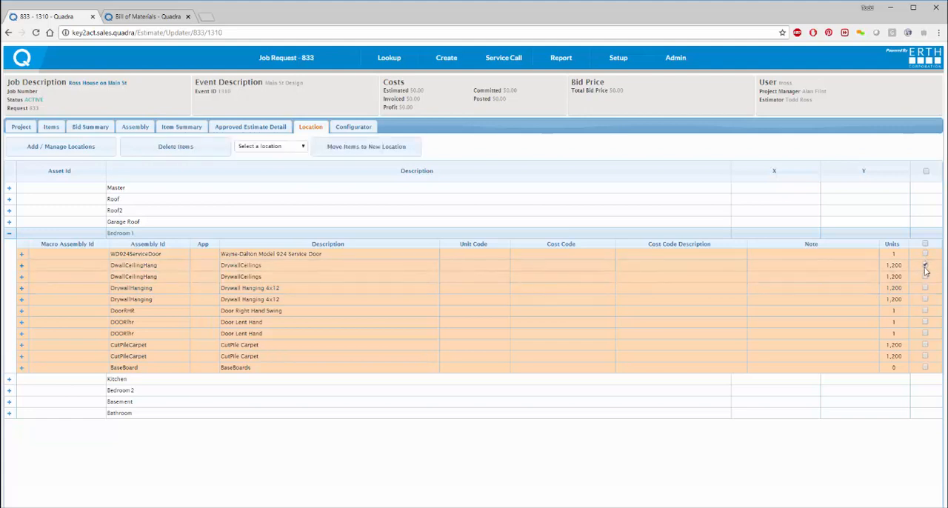
{"action": "left_click", "coordinate": [925, 276]}
{"action": "left_click", "coordinate": [925, 357]}
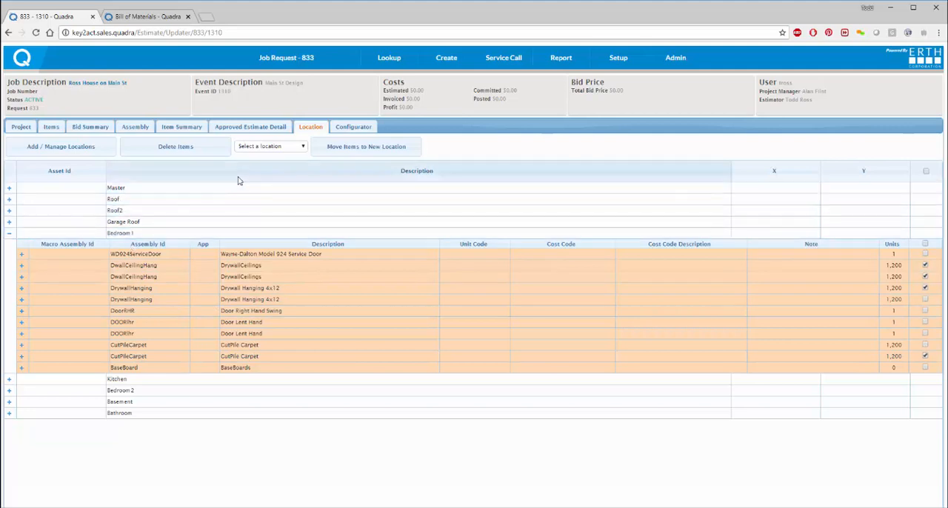
{"action": "left_click", "coordinate": [186, 153]}
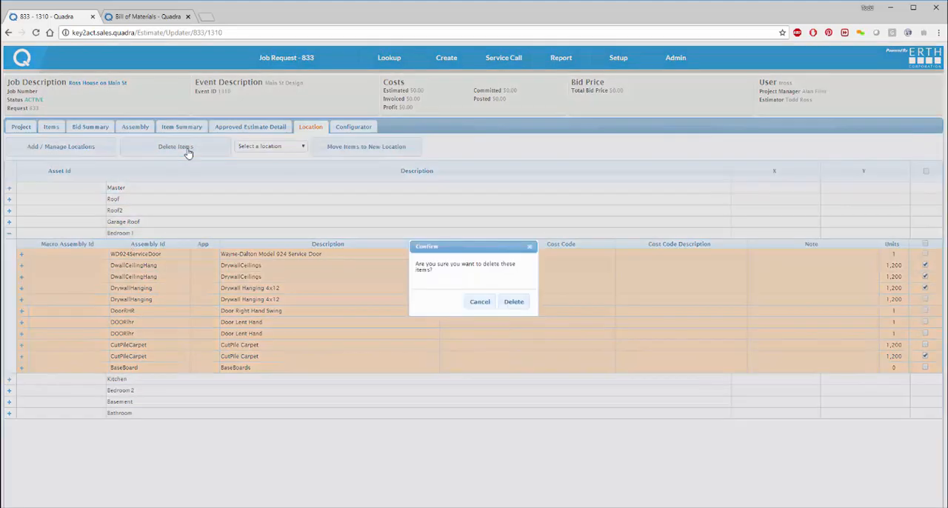
{"action": "left_click", "coordinate": [515, 303]}
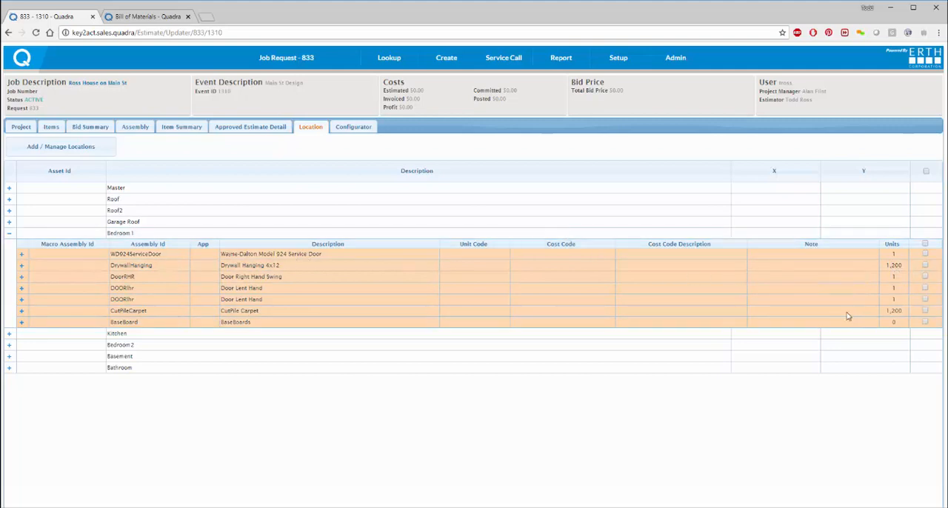
Step: Open the dimensions of all locations and set the Bedroom 1 length to 50
{"action": "left_click", "coordinate": [40, 151]}
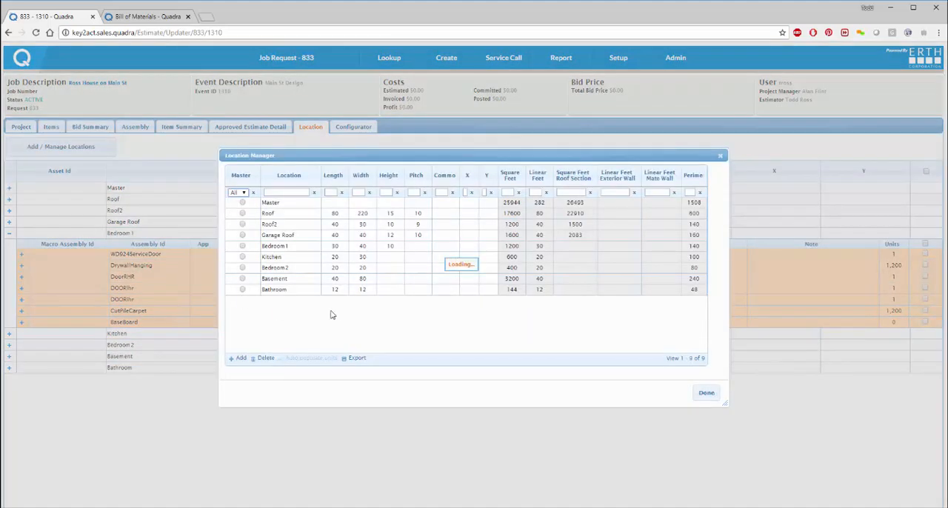
{"action": "left_click", "coordinate": [316, 249]}
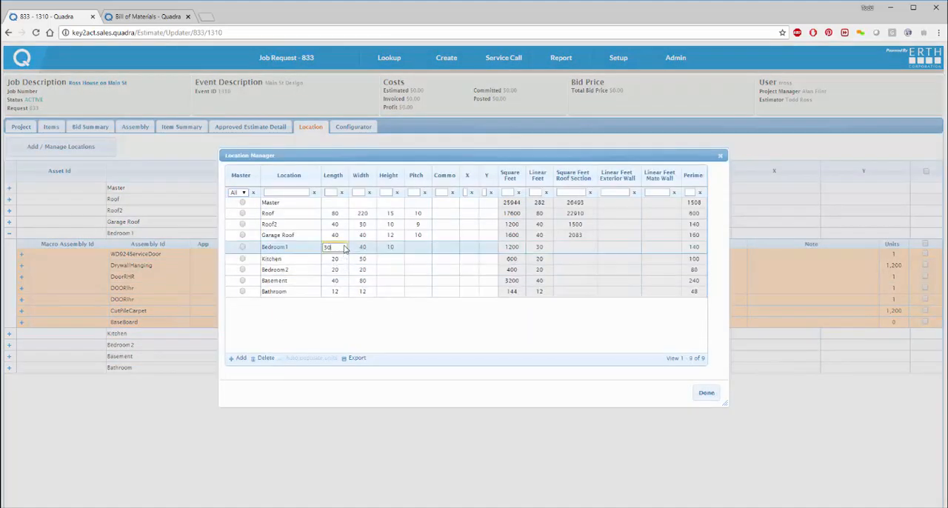
{"action": "left_click_drag", "start_coordinate": [315, 249], "coordinate": [298, 252]}
{"action": "type", "text": "5"}
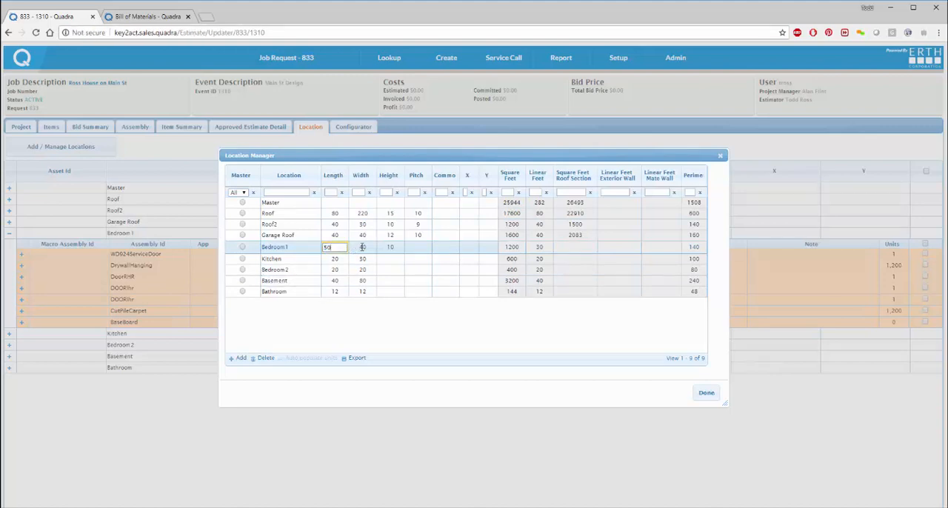
{"action": "left_click", "coordinate": [362, 247]}
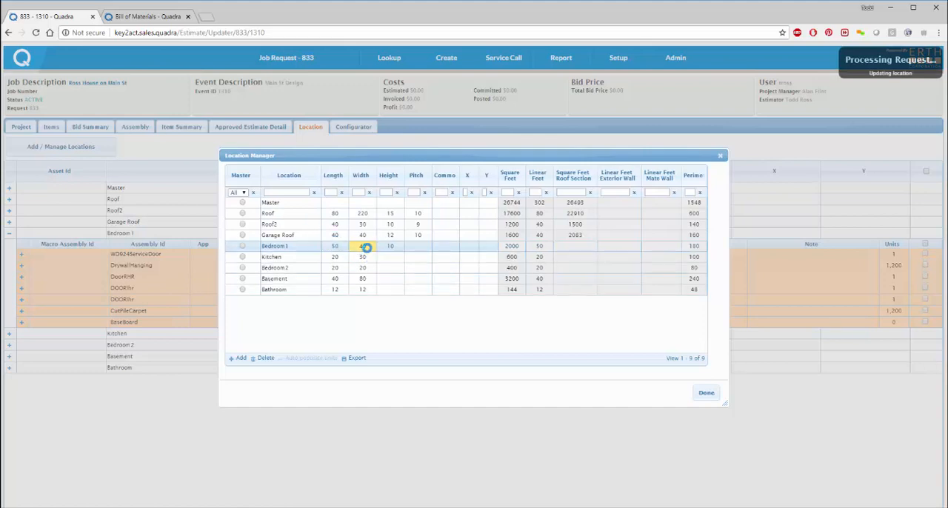
Step: Set the Bedroom 1 width to 30 and close the location dimensions
{"action": "left_click", "coordinate": [365, 248]}
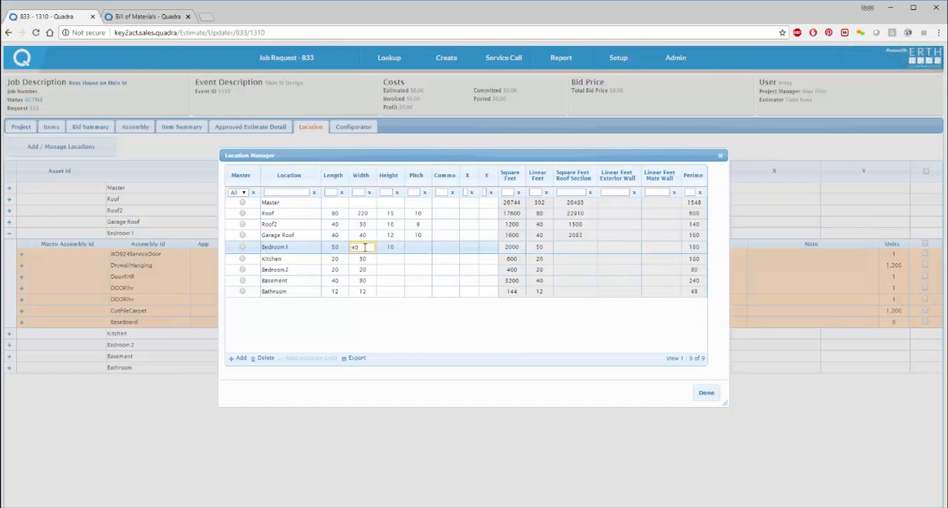
{"action": "left_click_drag", "start_coordinate": [350, 247], "coordinate": [339, 247]}
{"action": "key", "text": "Tab"}
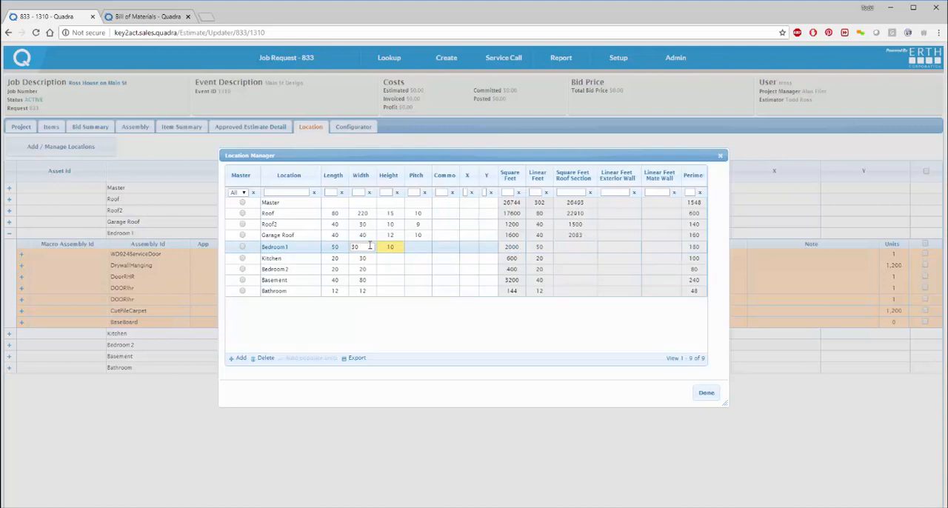
{"action": "left_click", "coordinate": [369, 246]}
{"action": "key", "text": "Return"}
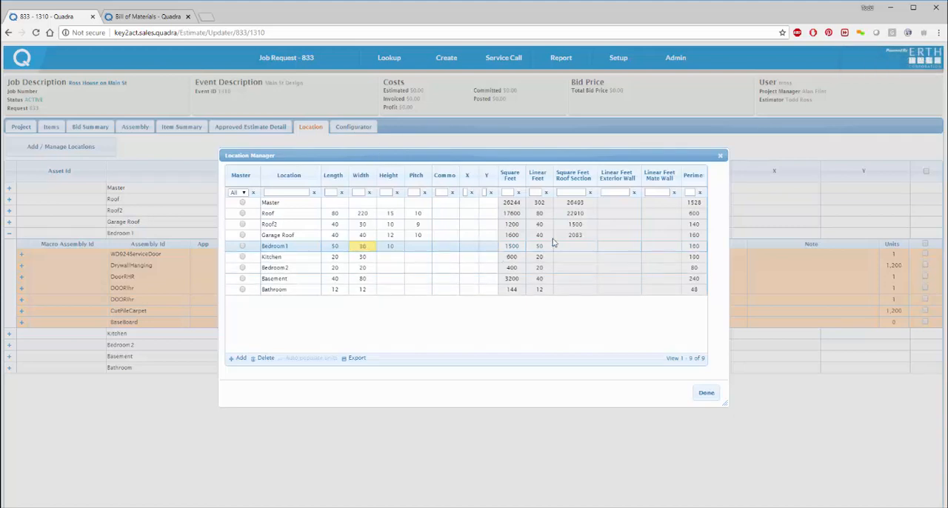
{"action": "left_click", "coordinate": [706, 393]}
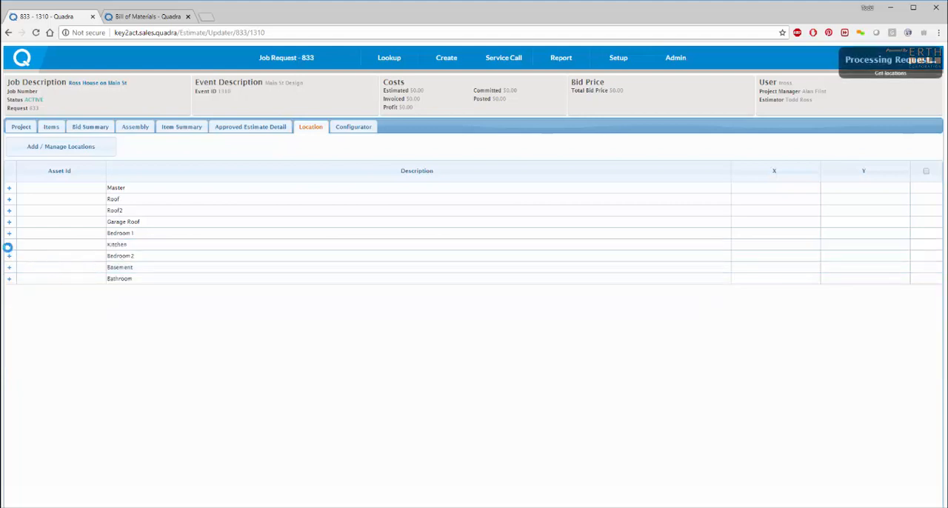
Step: Examine the units of the Bedroom 1 assemblies and event items, along with the bid summary by application code
{"action": "left_click", "coordinate": [9, 233]}
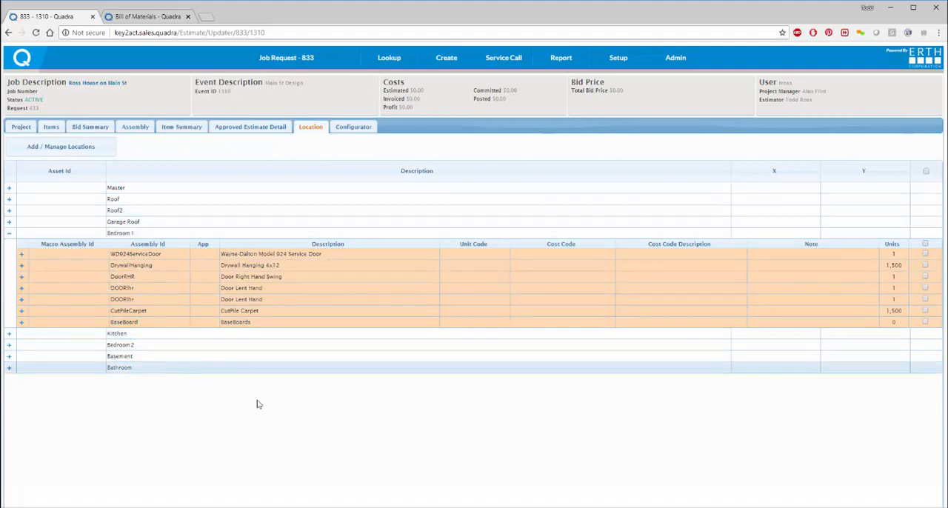
{"action": "left_click", "coordinate": [51, 129]}
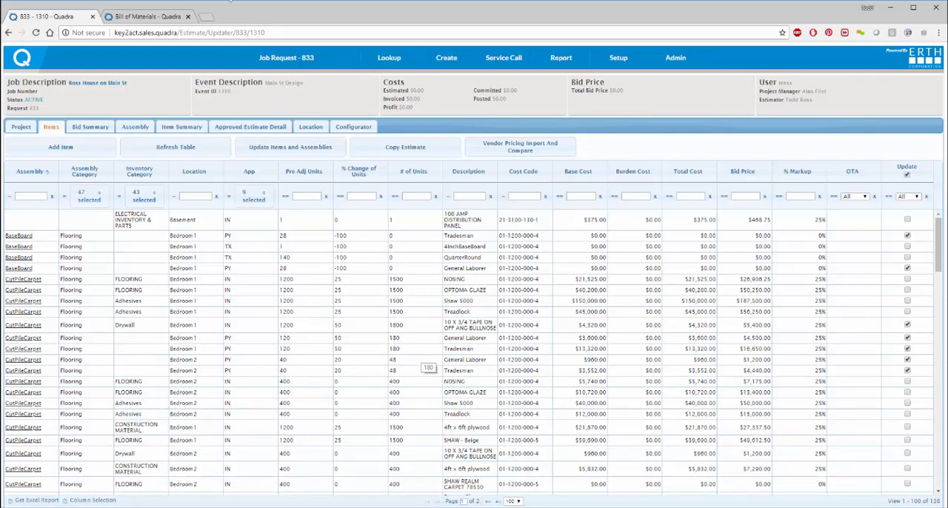
{"action": "left_click", "coordinate": [91, 128]}
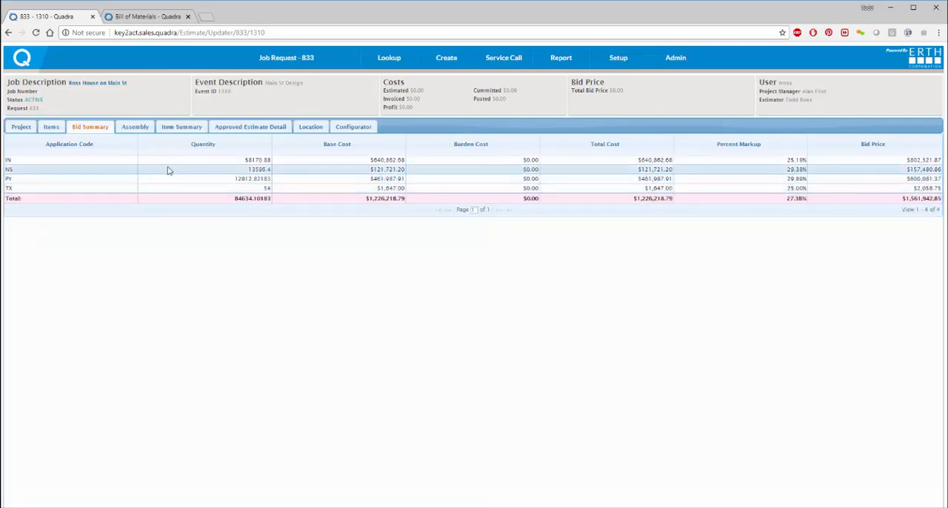
Step: Start adding a new item to the event from the items list, with AS - Assembly as its application
{"action": "left_click", "coordinate": [52, 129]}
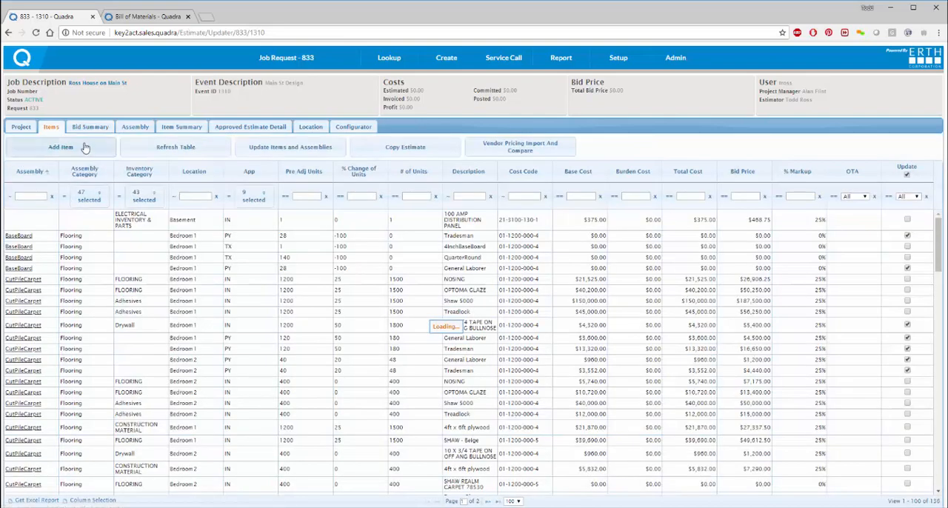
{"action": "left_click", "coordinate": [80, 151]}
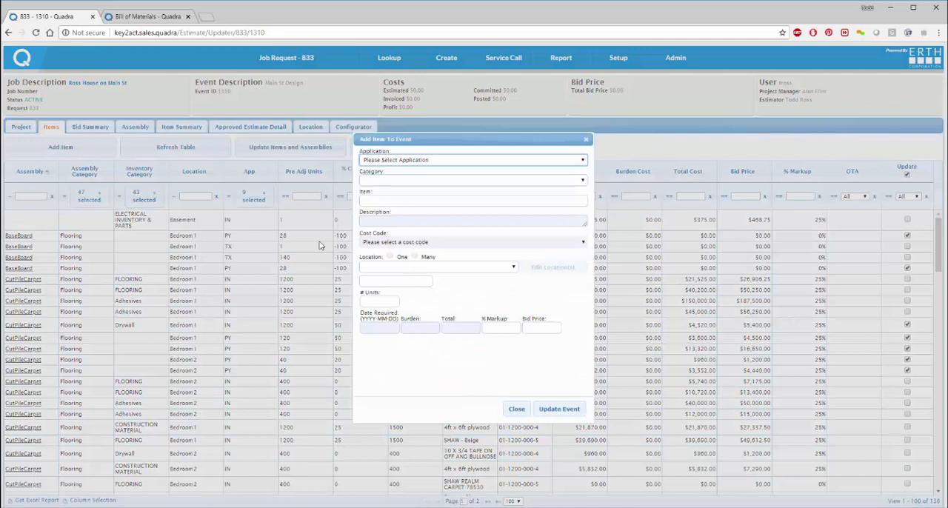
{"action": "left_click", "coordinate": [437, 164]}
{"action": "left_click", "coordinate": [405, 223]}
{"action": "left_click", "coordinate": [472, 164]}
{"action": "left_click", "coordinate": [433, 190]}
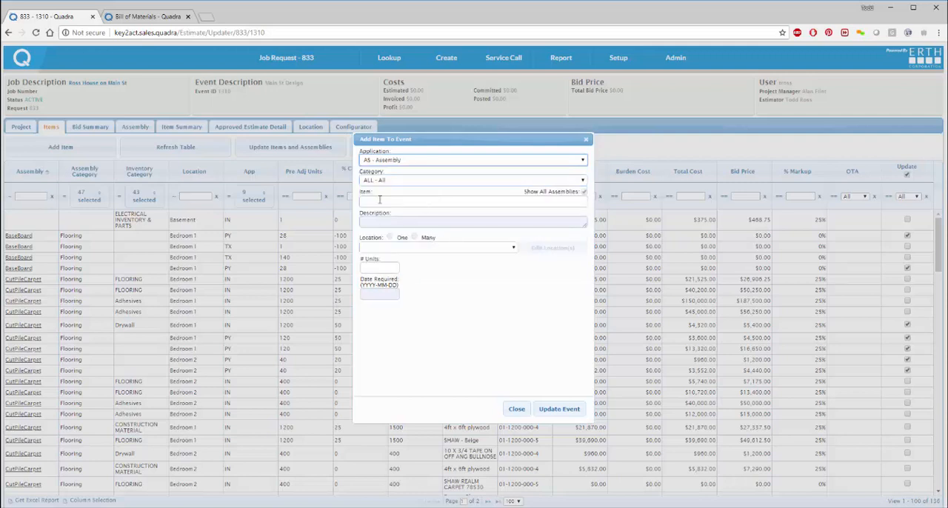
Step: Choose the HVAC 3-5 Ton category and the 2 ton Rooftop - Trane 2 - 3 Ton Rooftop Unit assembly
{"action": "left_click", "coordinate": [394, 180]}
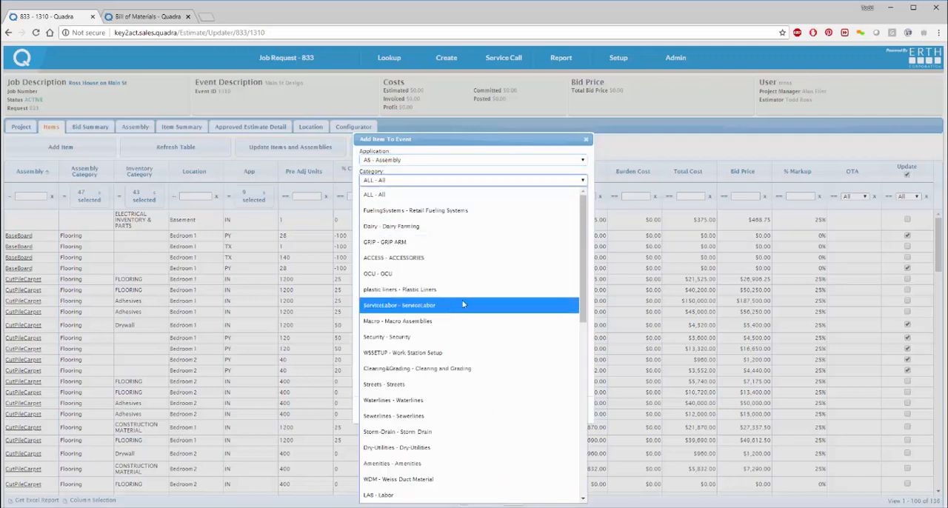
{"action": "scroll", "coordinate": [437, 314], "scroll_direction": "down", "scroll_amount": 3}
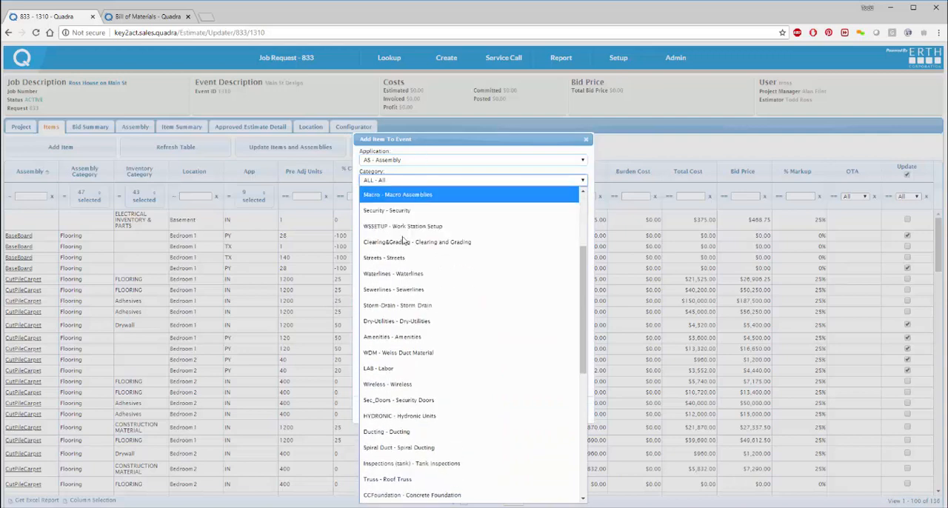
{"action": "scroll", "coordinate": [409, 337], "scroll_direction": "down", "scroll_amount": 5}
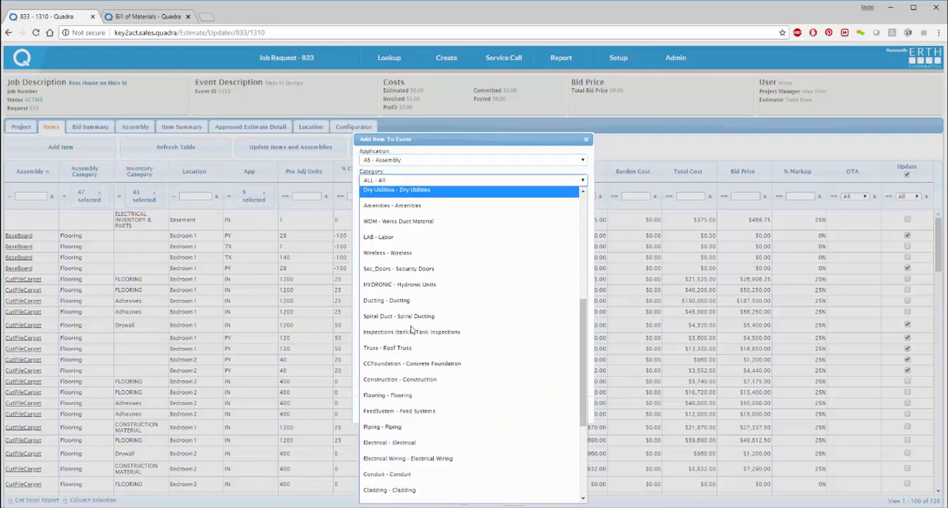
{"action": "scroll", "coordinate": [411, 329], "scroll_direction": "down", "scroll_amount": 2}
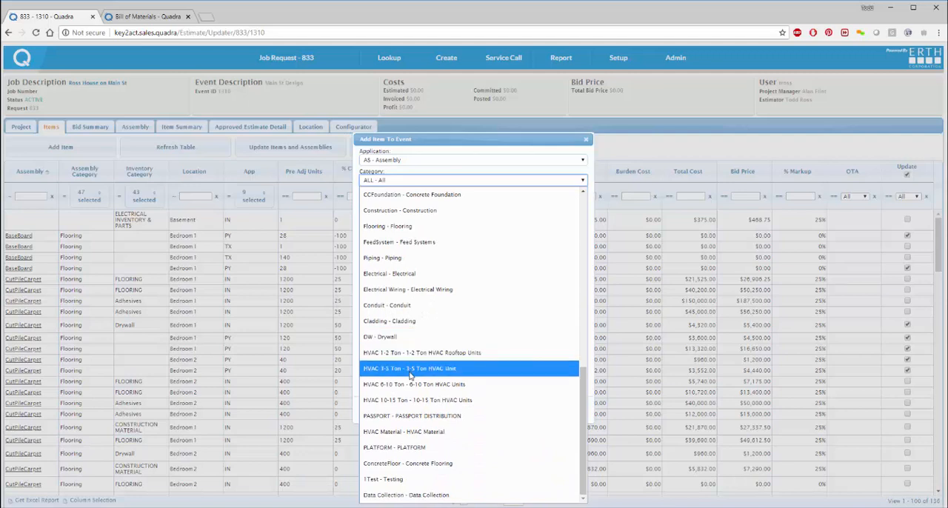
{"action": "left_click", "coordinate": [411, 371]}
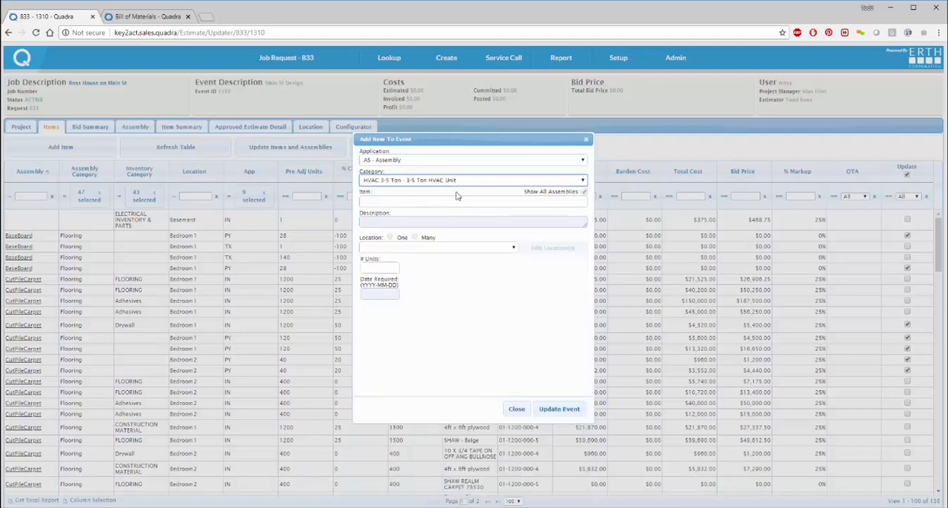
{"action": "left_click", "coordinate": [411, 202]}
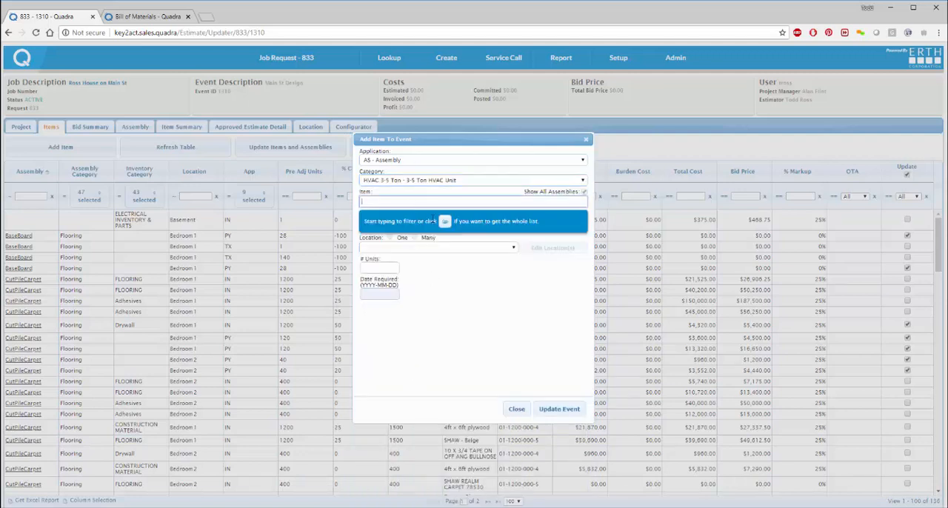
{"action": "left_click", "coordinate": [445, 222]}
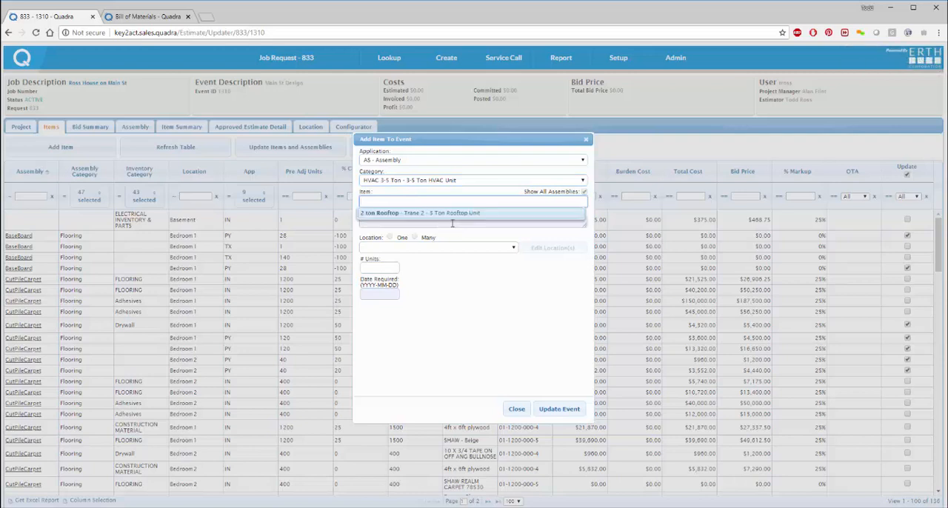
{"action": "left_click", "coordinate": [457, 214]}
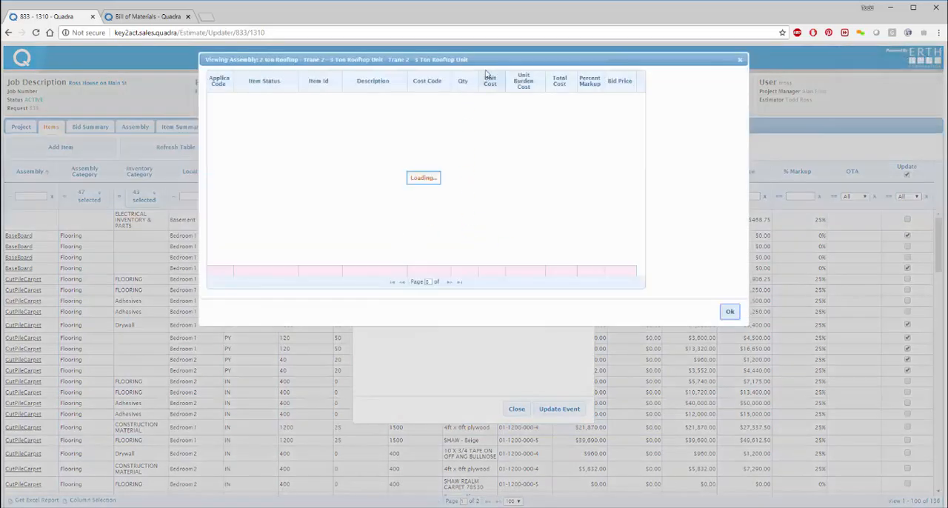
Step: Select TRANE_EV1200 High Efficiency 3 Ton RoofTop as the optional item in the rooftop assembly
{"action": "left_click_drag", "start_coordinate": [489, 59], "coordinate": [529, 175]}
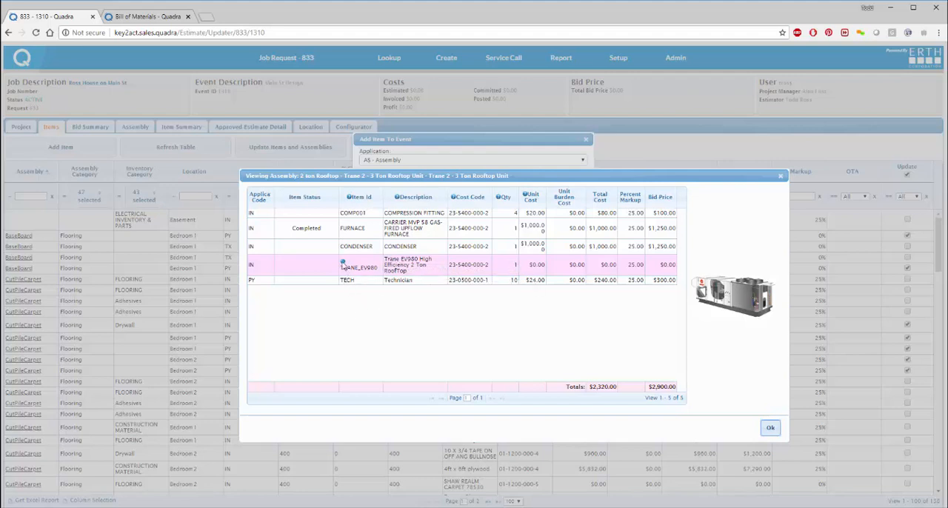
{"action": "left_click", "coordinate": [354, 267]}
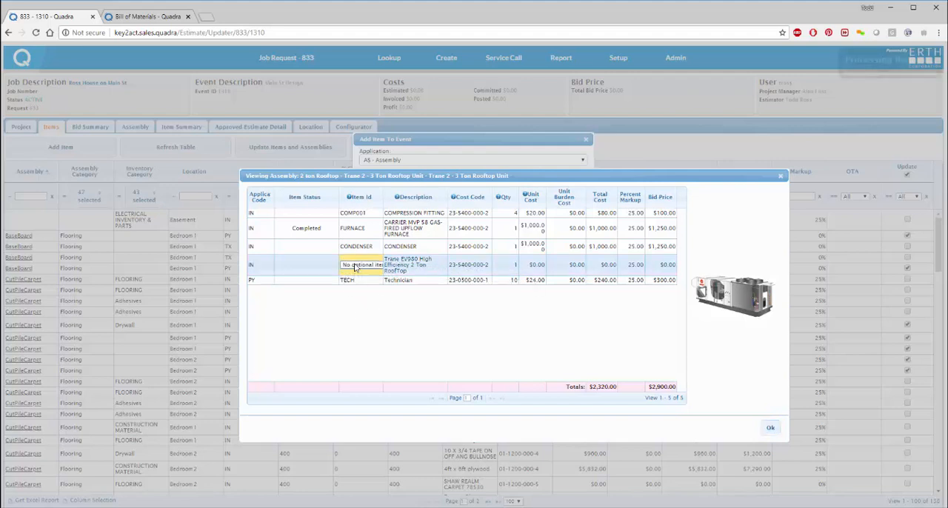
{"action": "left_click", "coordinate": [354, 265]}
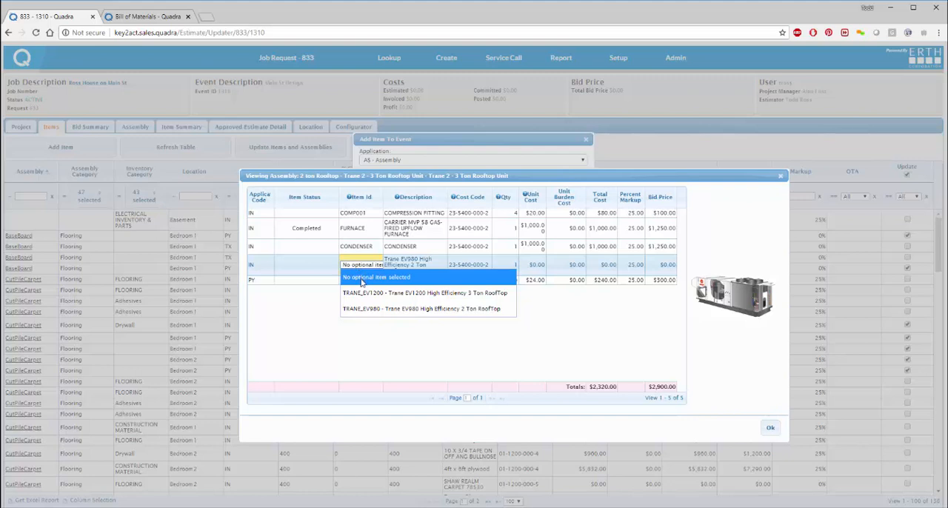
{"action": "left_click", "coordinate": [375, 295]}
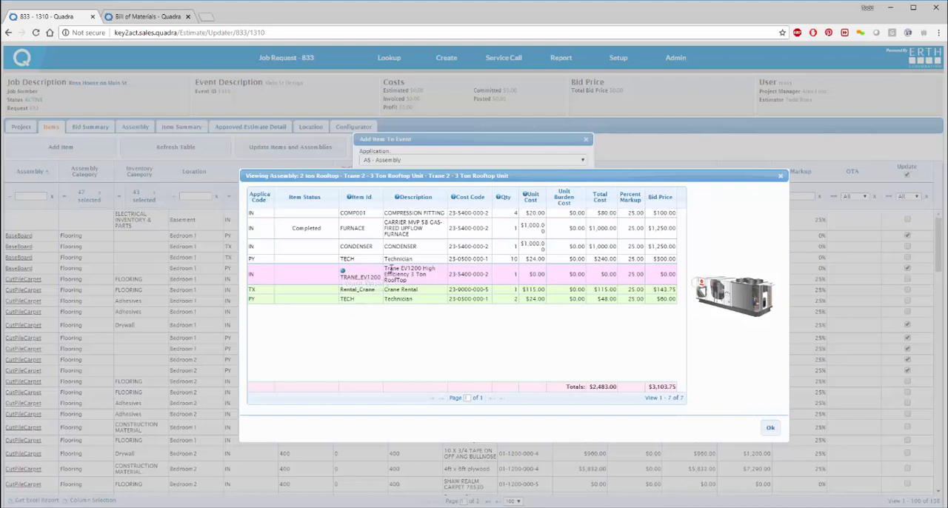
Step: Switch the assembly's optional item to TRANE_EV980 High Efficiency 2 Ton RoofTop and back to TRANE_EV1200 to compare them
{"action": "left_click", "coordinate": [349, 276]}
{"action": "left_click", "coordinate": [355, 276]}
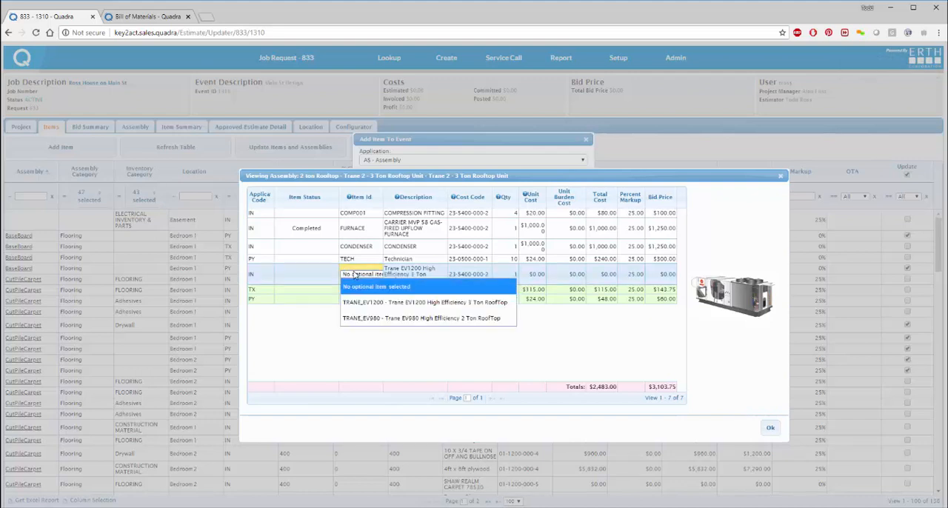
{"action": "left_click", "coordinate": [360, 318]}
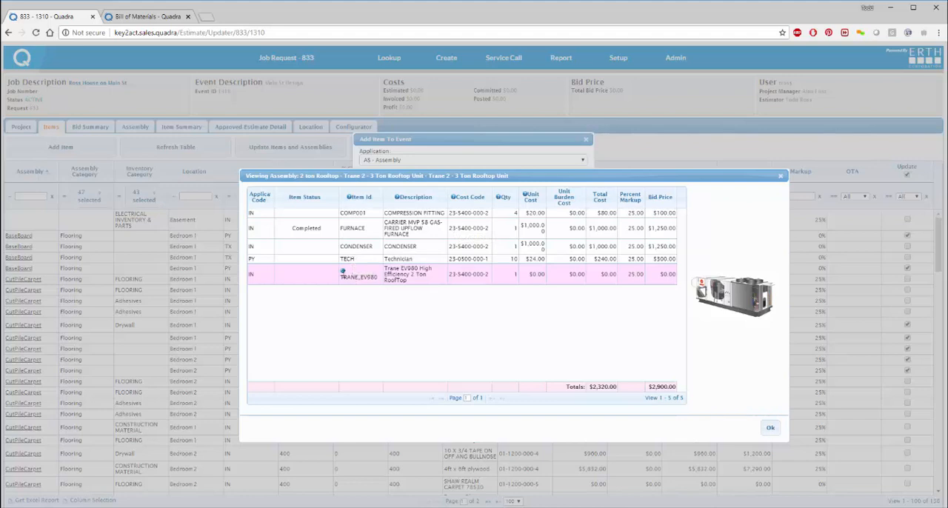
{"action": "left_click", "coordinate": [360, 274]}
{"action": "left_click", "coordinate": [360, 275]}
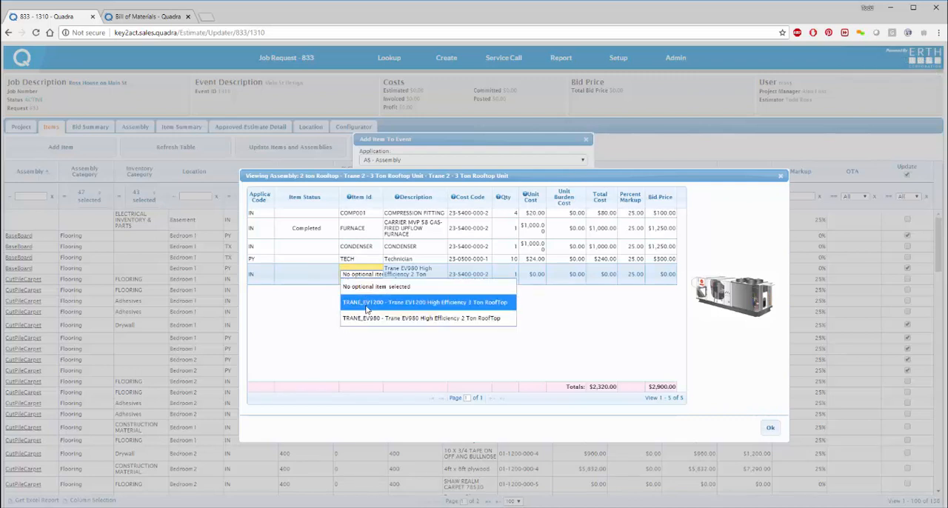
{"action": "left_click", "coordinate": [366, 304]}
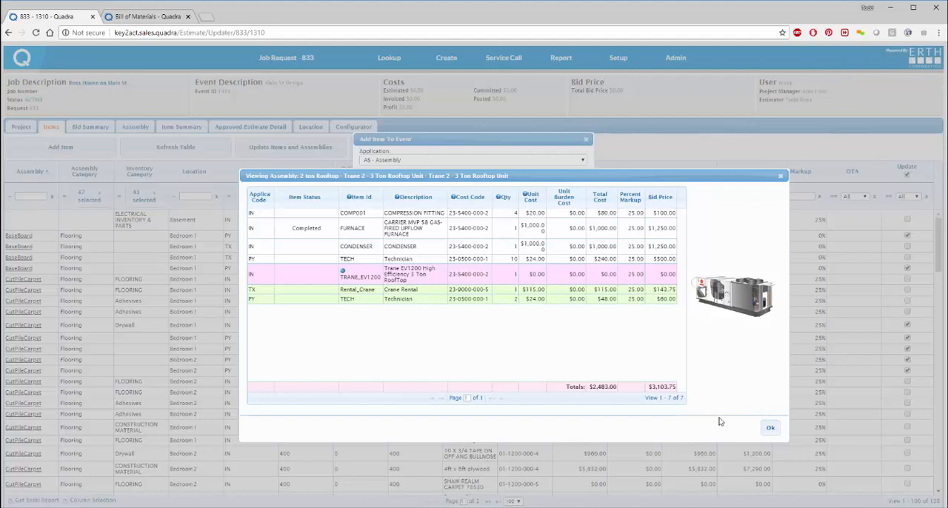
Step: Accept the rooftop assembly, assign it to the Roof location and add it to the event
{"action": "left_click", "coordinate": [770, 428]}
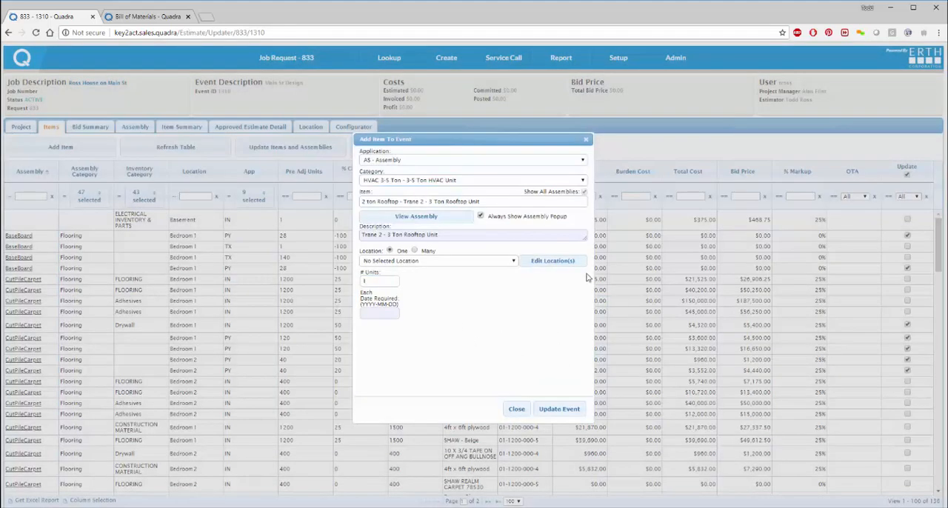
{"action": "left_click", "coordinate": [464, 264]}
{"action": "left_click", "coordinate": [415, 308]}
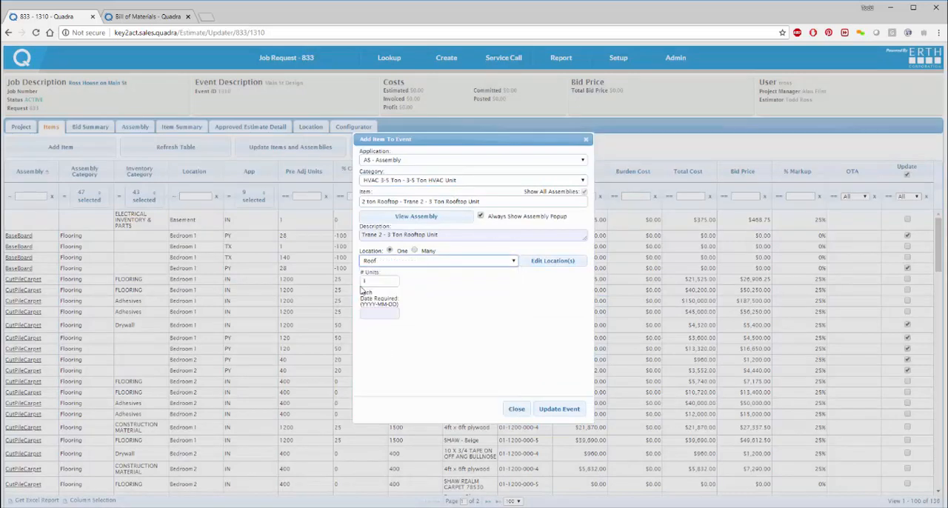
{"action": "left_click", "coordinate": [560, 413]}
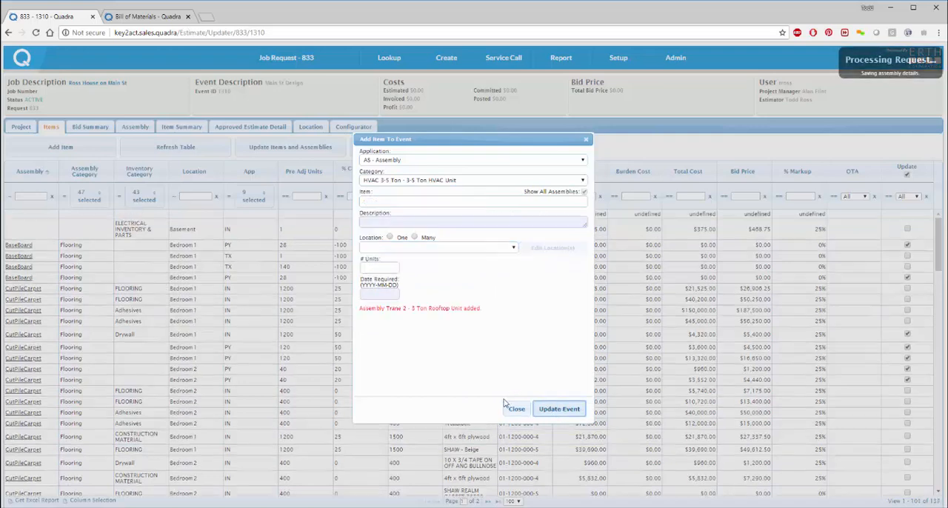
{"action": "left_click", "coordinate": [516, 408]}
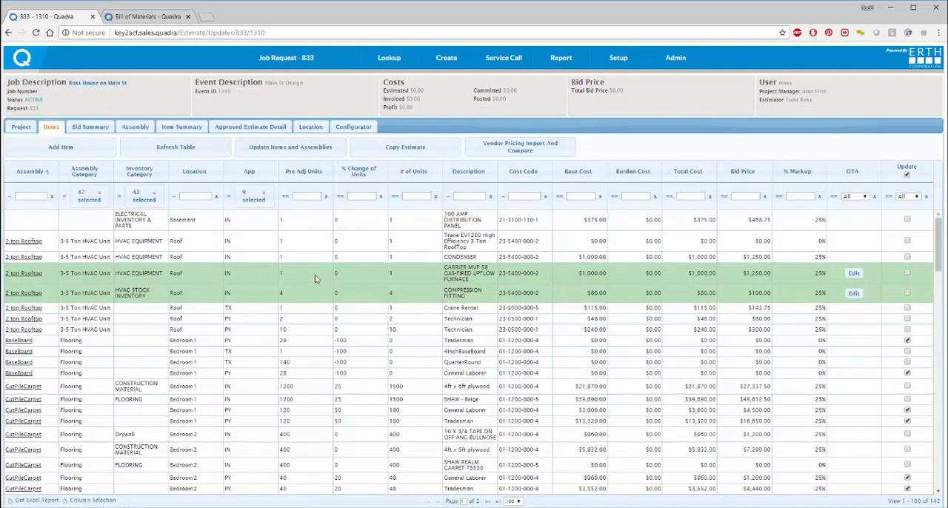
Step: View the one-time attributes of the CARRIER MVP 58 gas-fired upflow furnace item in the 2 ton Rooftop assembly
{"action": "double_click", "coordinate": [853, 274]}
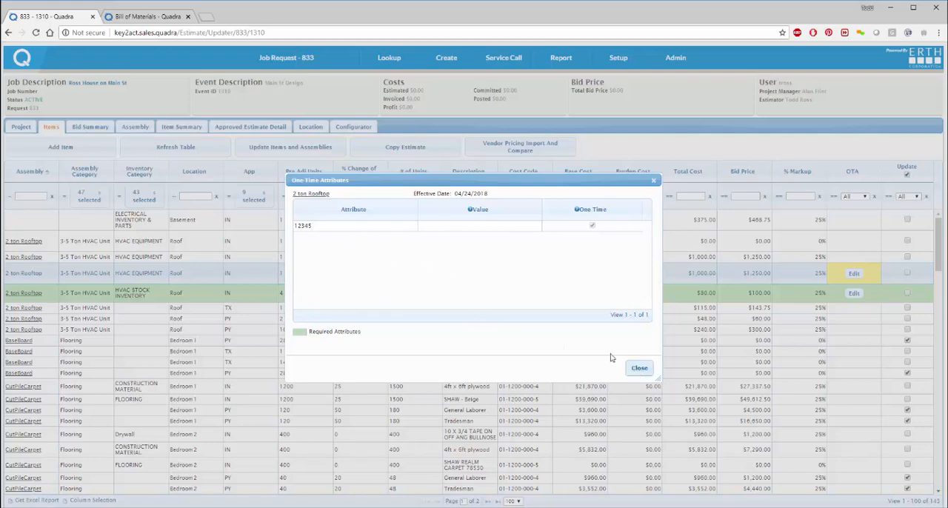
{"action": "left_click", "coordinate": [638, 368]}
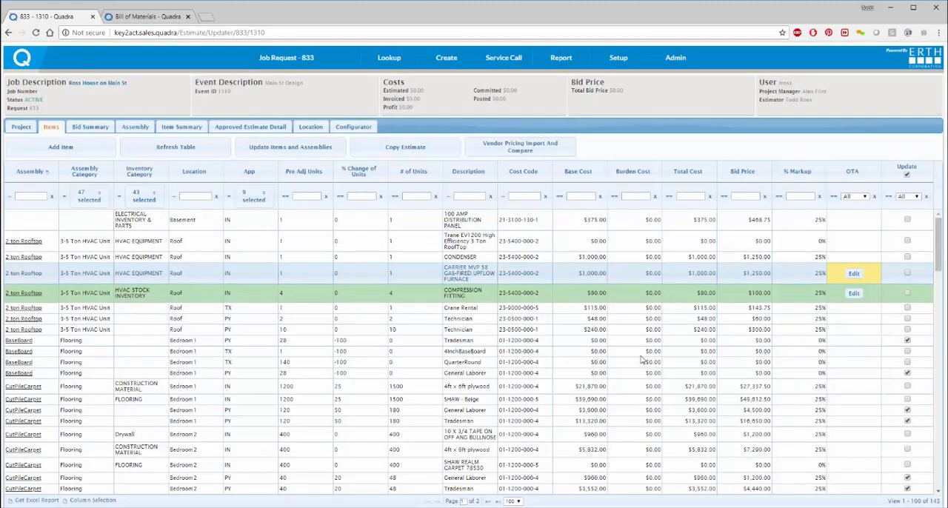
{"action": "scroll", "coordinate": [277, 334], "scroll_direction": "down", "scroll_amount": 4}
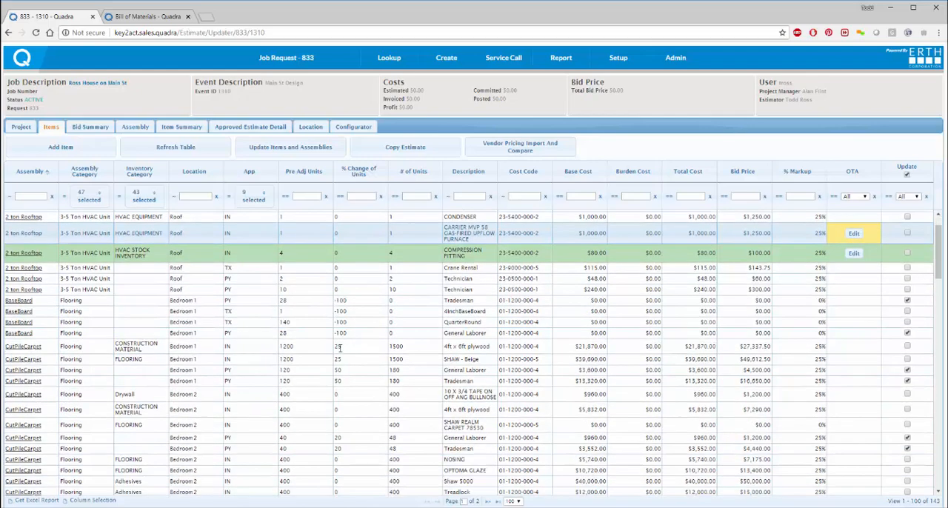
{"action": "scroll", "coordinate": [414, 315], "scroll_direction": "up", "scroll_amount": 4}
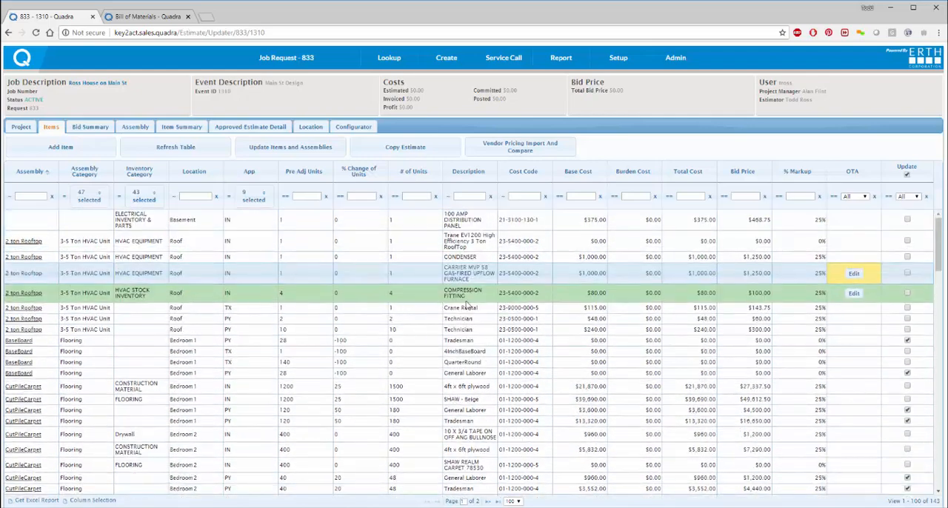
Step: Set the CompFittSize one-time attribute of the rooftop assembly's COMPRESSION FITTING item to 1x1/2
{"action": "left_click", "coordinate": [855, 295]}
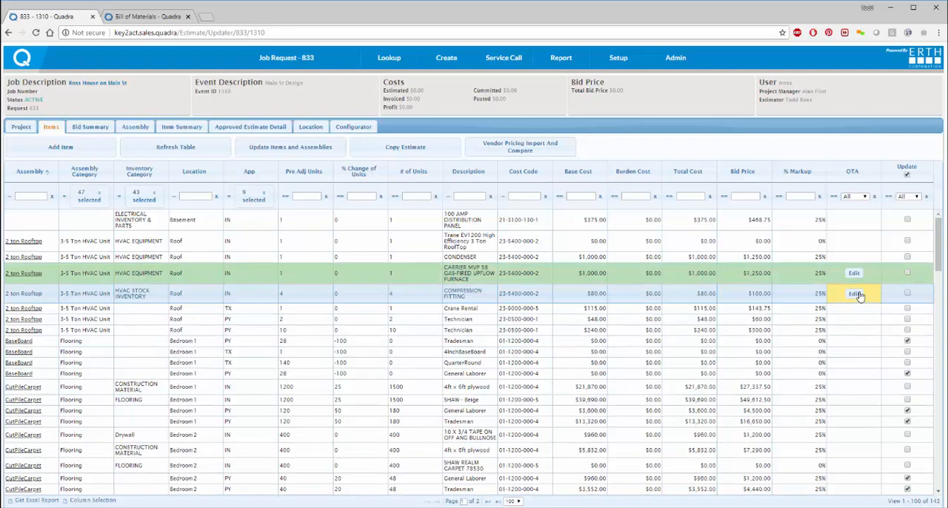
{"action": "left_click", "coordinate": [855, 295]}
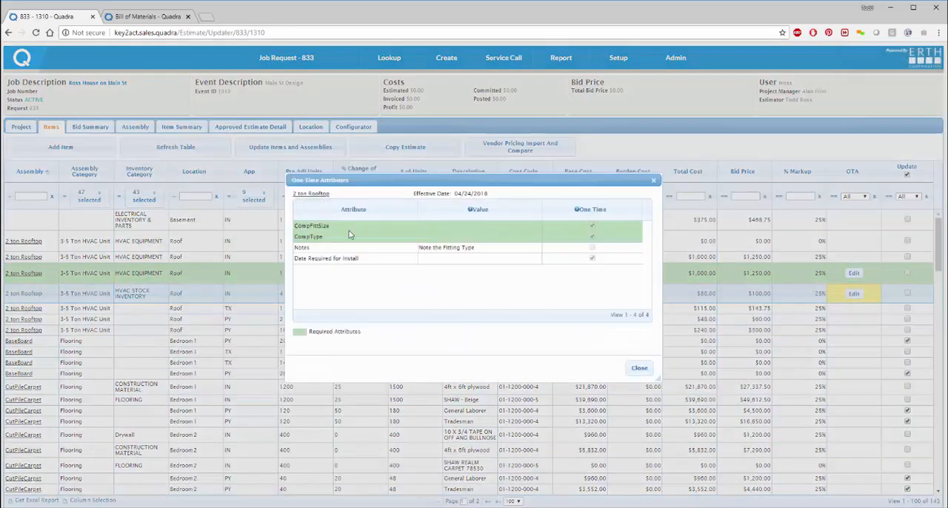
{"action": "left_click", "coordinate": [443, 227]}
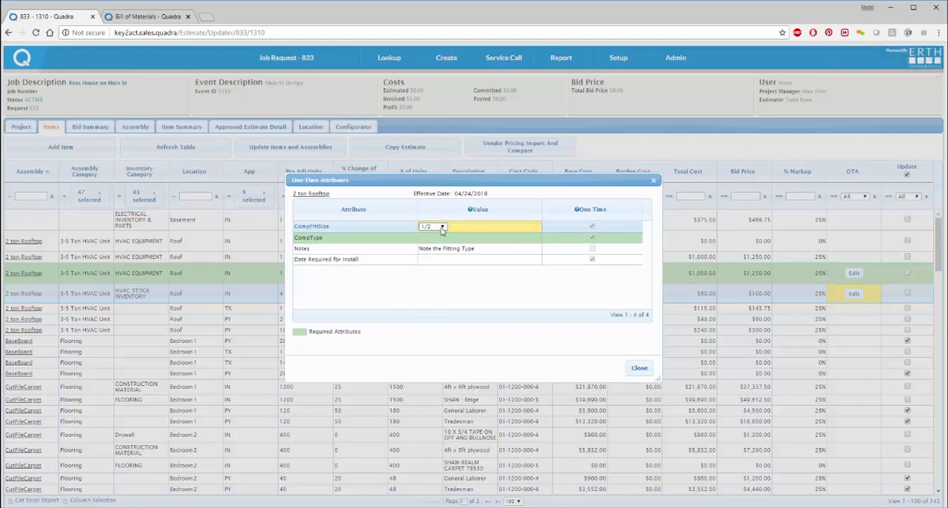
{"action": "left_click", "coordinate": [441, 227]}
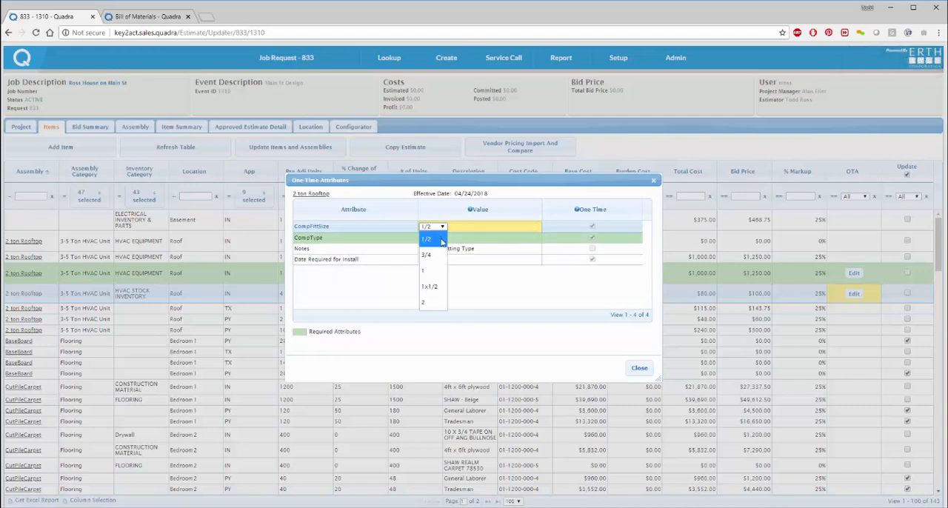
{"action": "left_click", "coordinate": [432, 287]}
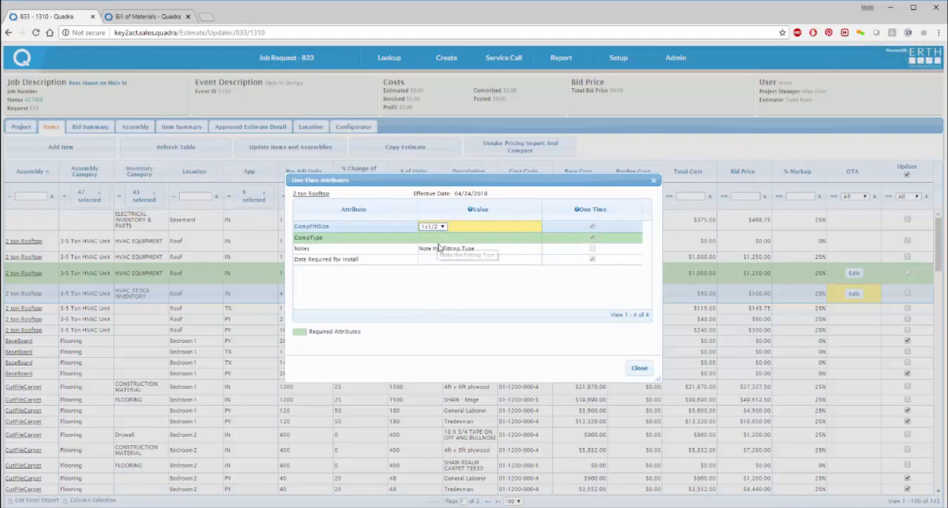
{"action": "key", "text": "Return"}
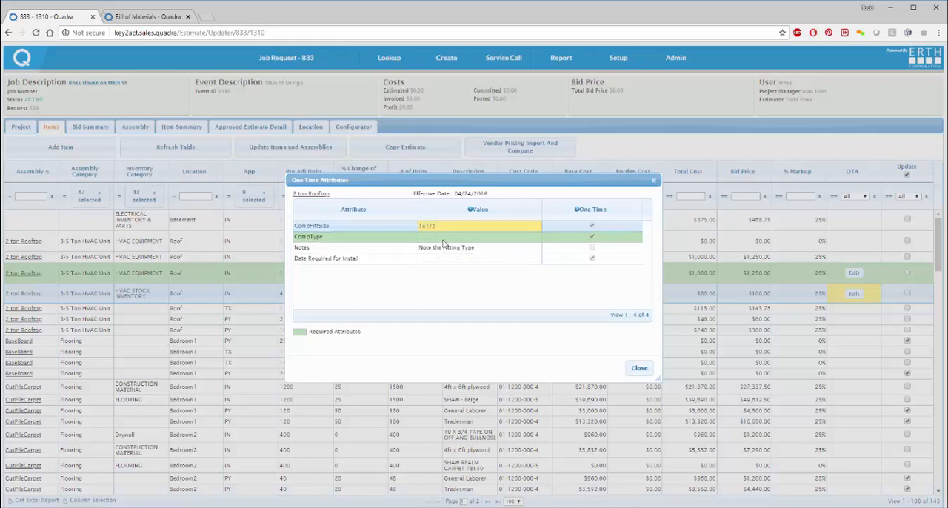
Step: Set the compression fitting's CompType attribute to Male2Fem and close its one-time attributes
{"action": "left_click", "coordinate": [444, 240]}
{"action": "left_click", "coordinate": [442, 237]}
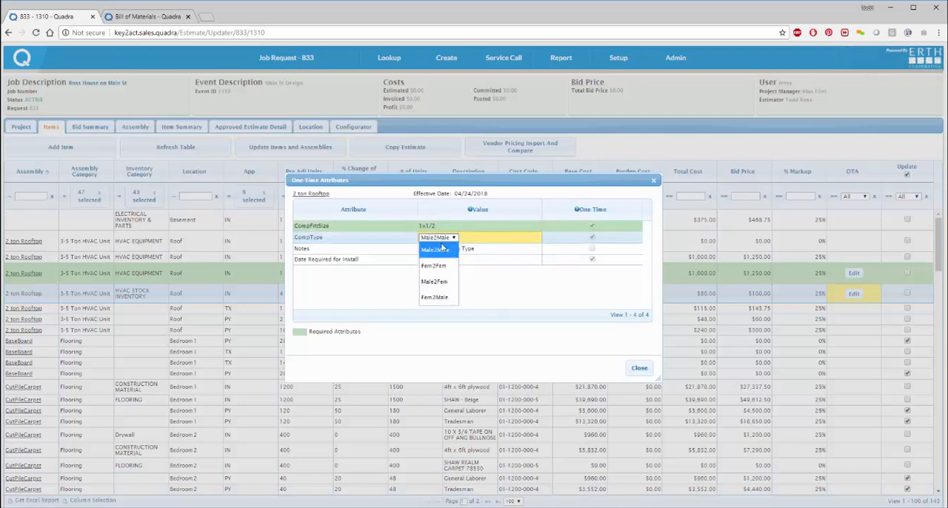
{"action": "left_click", "coordinate": [439, 281]}
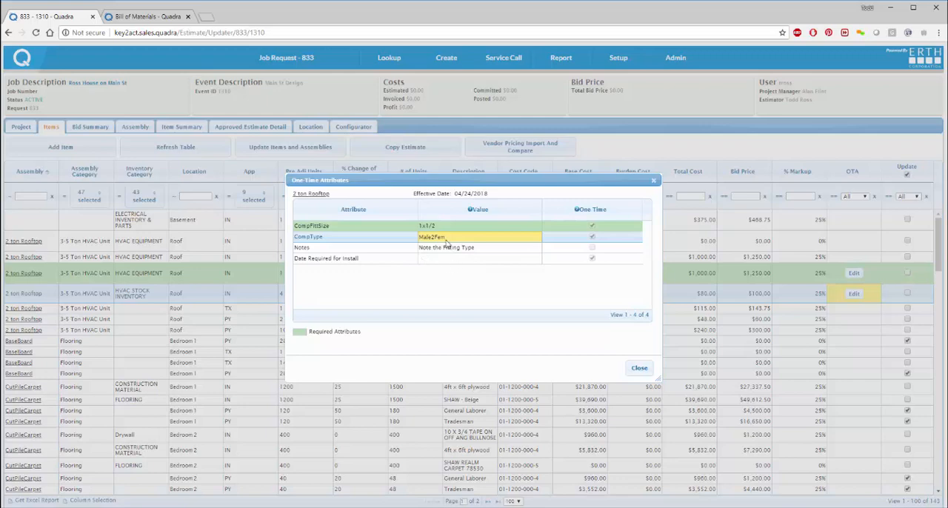
{"action": "left_click", "coordinate": [637, 369]}
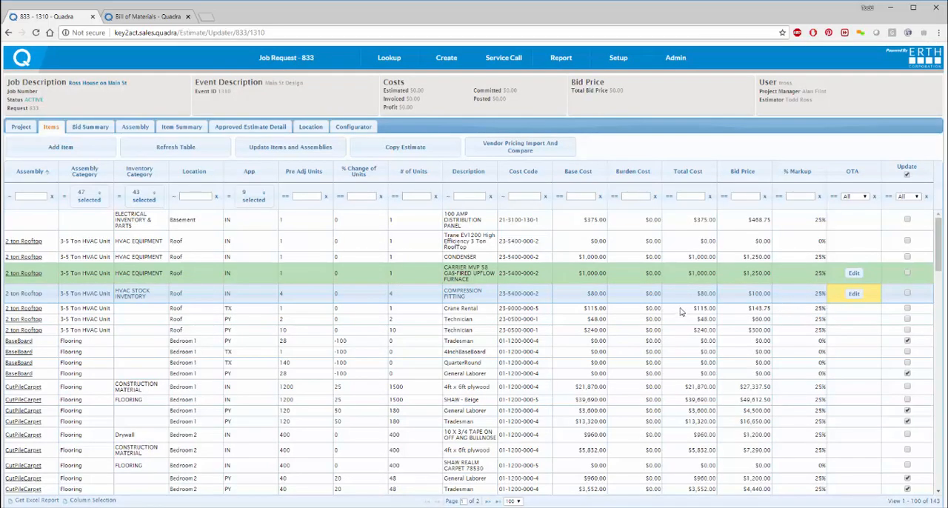
Step: For the Kitchen's Door Interior Left Hand Swing item, set DoorHand to RHR and DoorHeight to 6.9
{"action": "scroll", "coordinate": [686, 324], "scroll_direction": "down", "scroll_amount": 10}
{"action": "scroll", "coordinate": [686, 324], "scroll_direction": "down", "scroll_amount": 3}
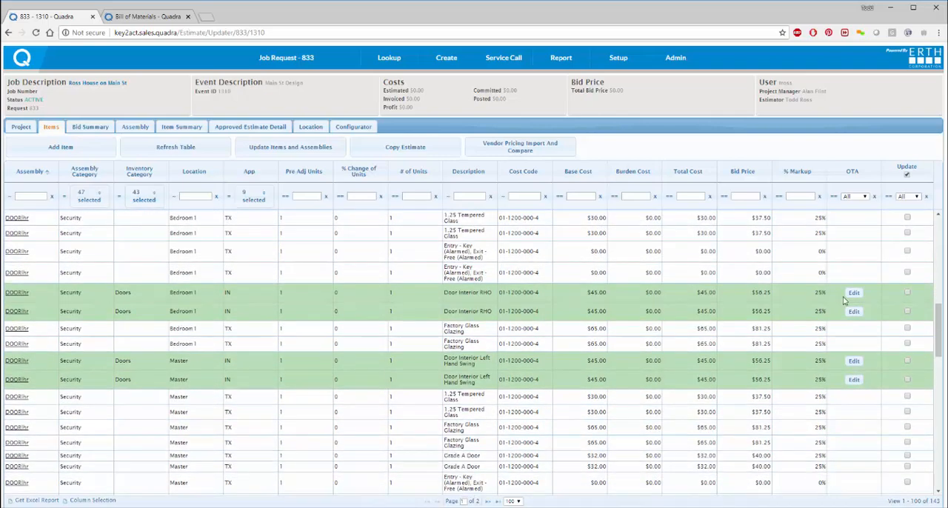
{"action": "scroll", "coordinate": [755, 345], "scroll_direction": "down", "scroll_amount": 8}
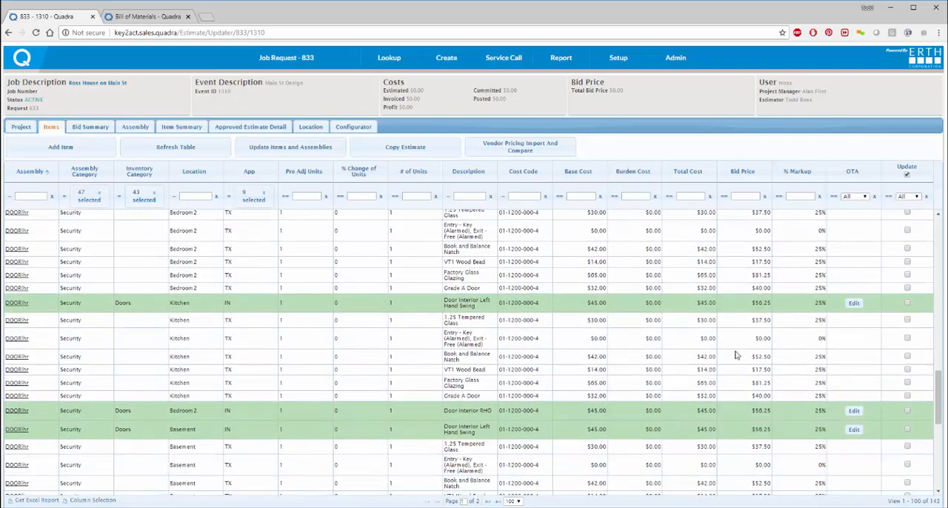
{"action": "left_click", "coordinate": [854, 305]}
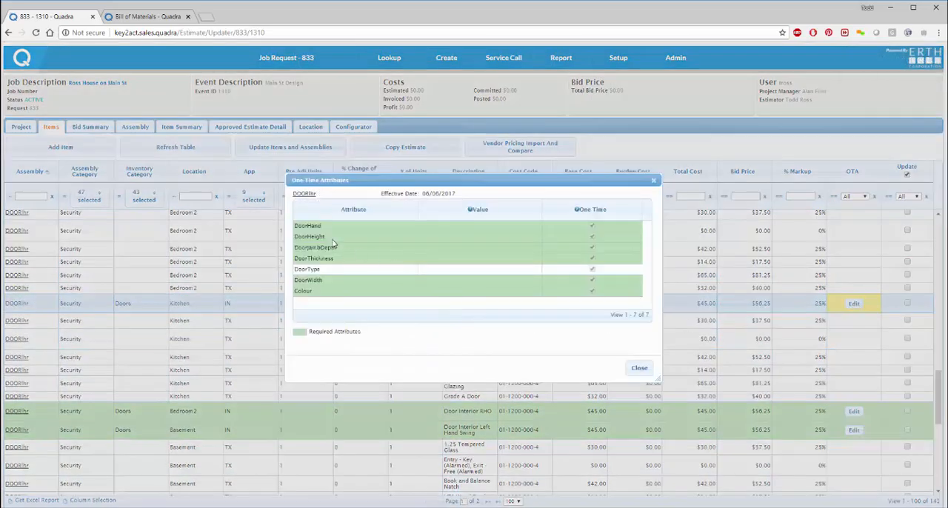
{"action": "left_click", "coordinate": [440, 226]}
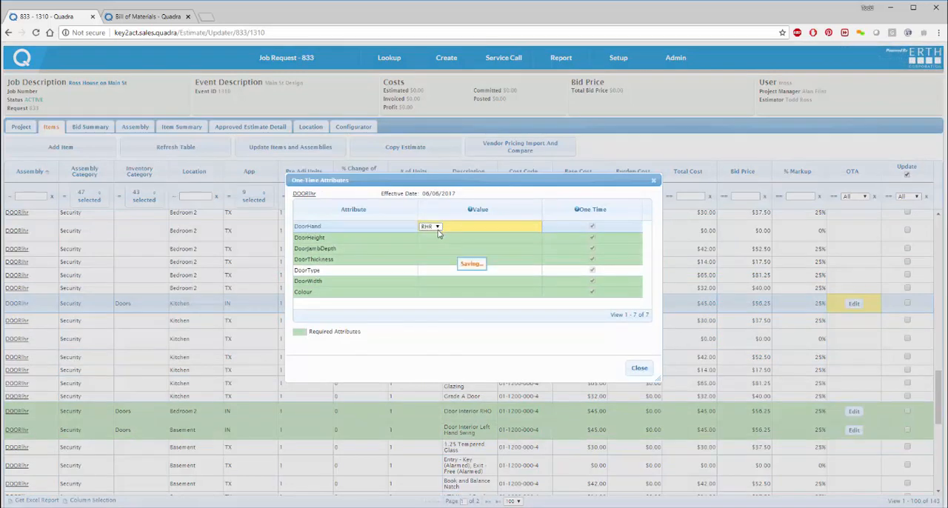
{"action": "left_click", "coordinate": [435, 237]}
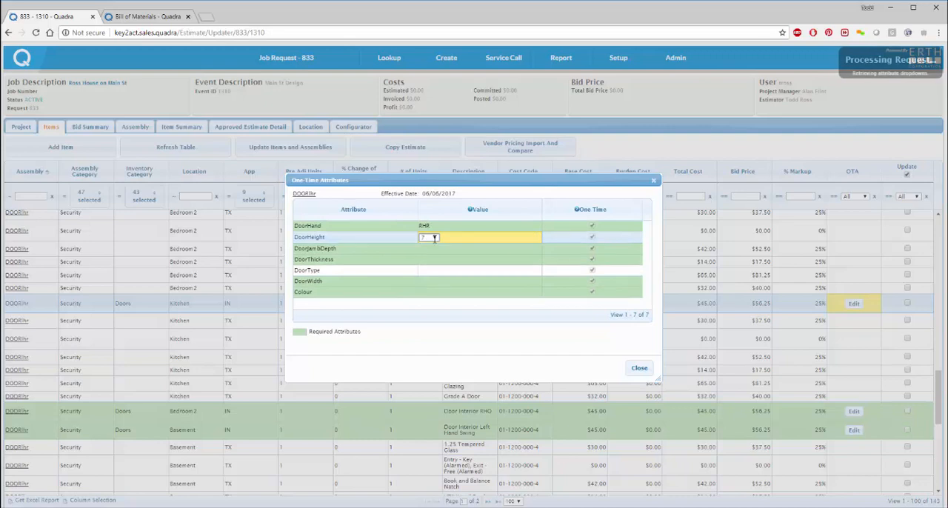
{"action": "left_click", "coordinate": [429, 237]}
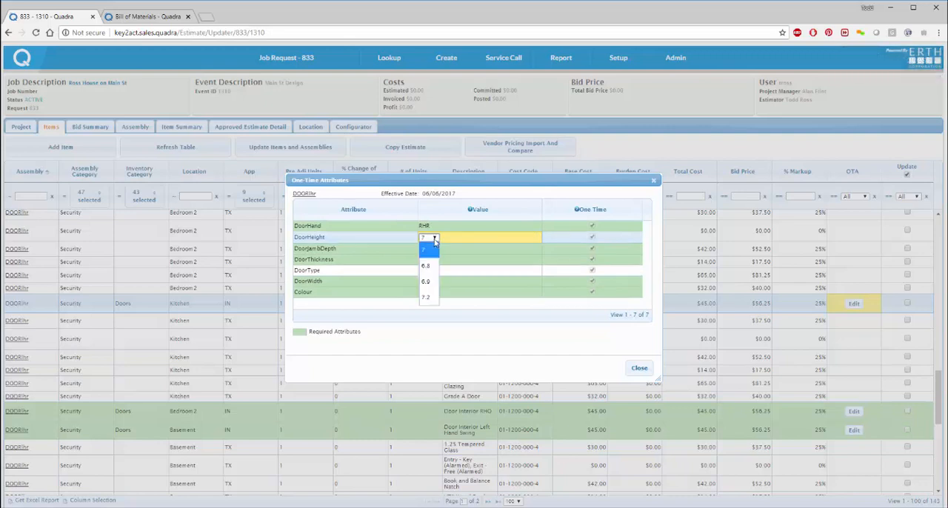
{"action": "left_click", "coordinate": [430, 283]}
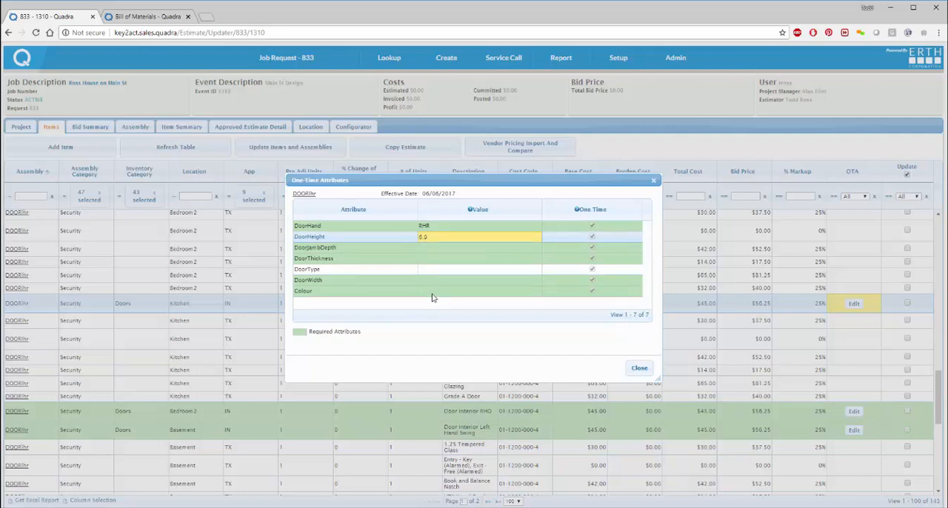
Step: Set the Kitchen door's Colour attribute to Wood and close its one-time attributes
{"action": "left_click", "coordinate": [425, 292]}
{"action": "left_click", "coordinate": [436, 293]}
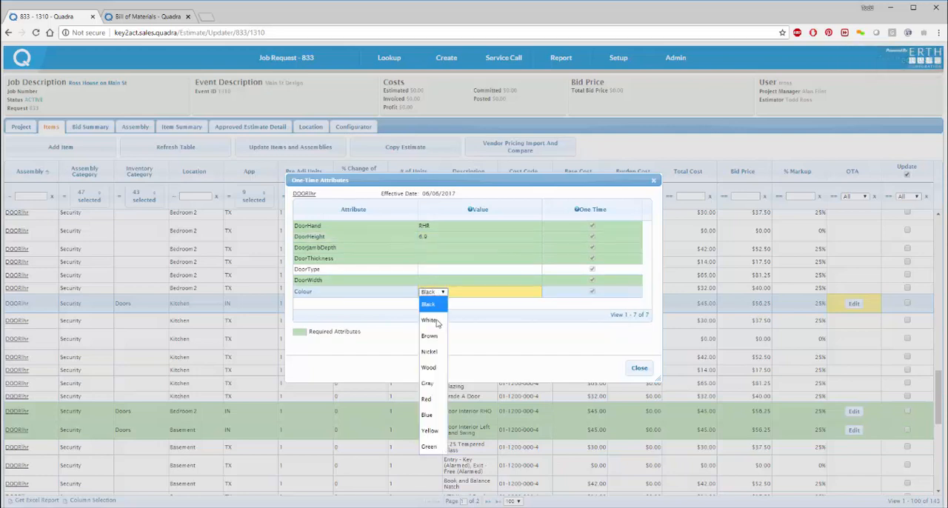
{"action": "left_click", "coordinate": [437, 367]}
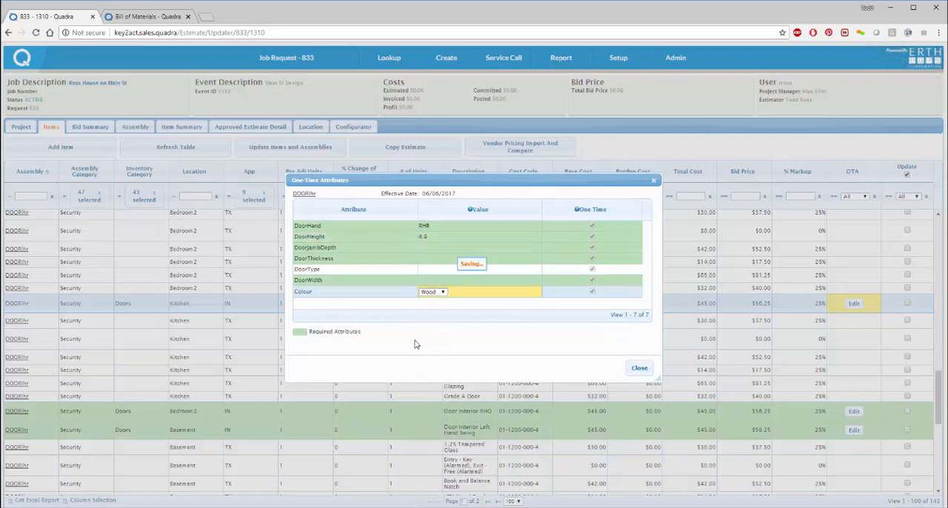
{"action": "left_click", "coordinate": [639, 370]}
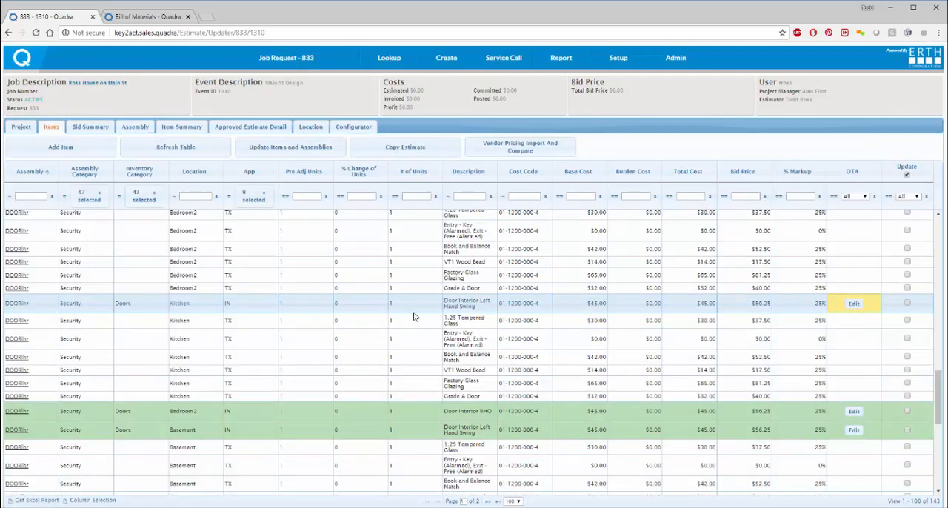
Step: Filter the estimate items by application to show only Payroll entries
{"action": "scroll", "coordinate": [415, 326], "scroll_direction": "down", "scroll_amount": 5}
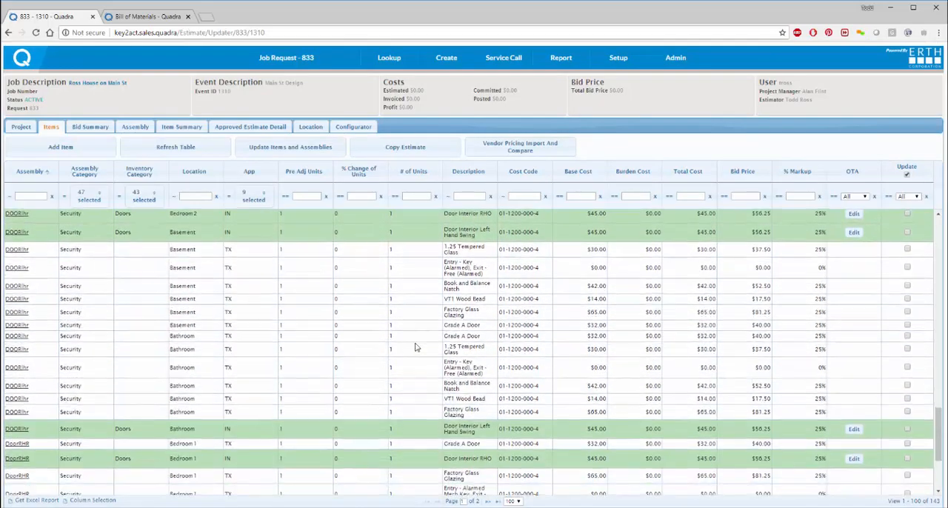
{"action": "scroll", "coordinate": [417, 347], "scroll_direction": "down", "scroll_amount": 3}
{"action": "scroll", "coordinate": [421, 342], "scroll_direction": "up", "scroll_amount": 8}
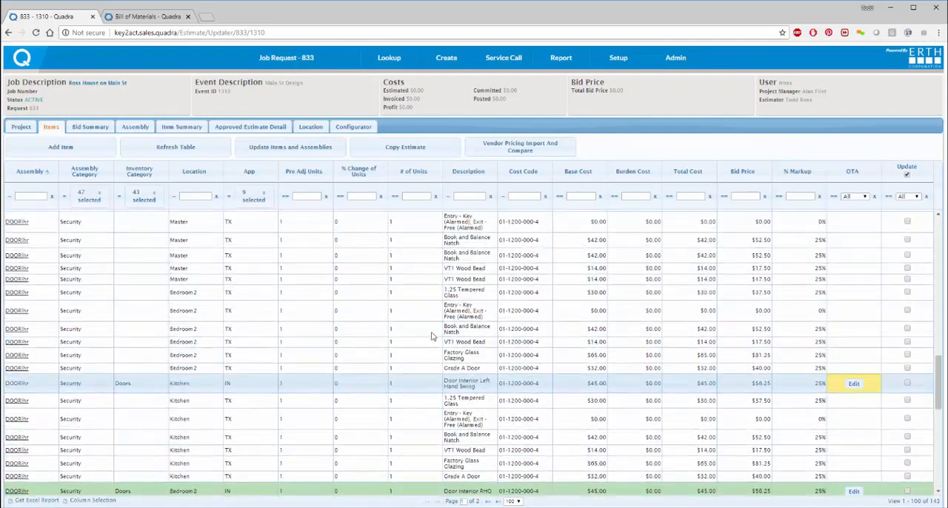
{"action": "scroll", "coordinate": [433, 334], "scroll_direction": "up", "scroll_amount": 10}
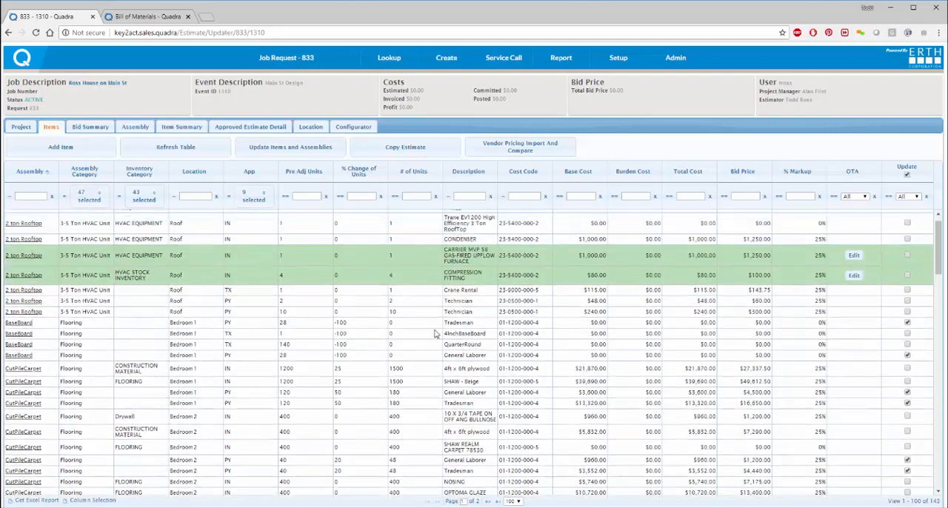
{"action": "scroll", "coordinate": [426, 330], "scroll_direction": "down", "scroll_amount": 6}
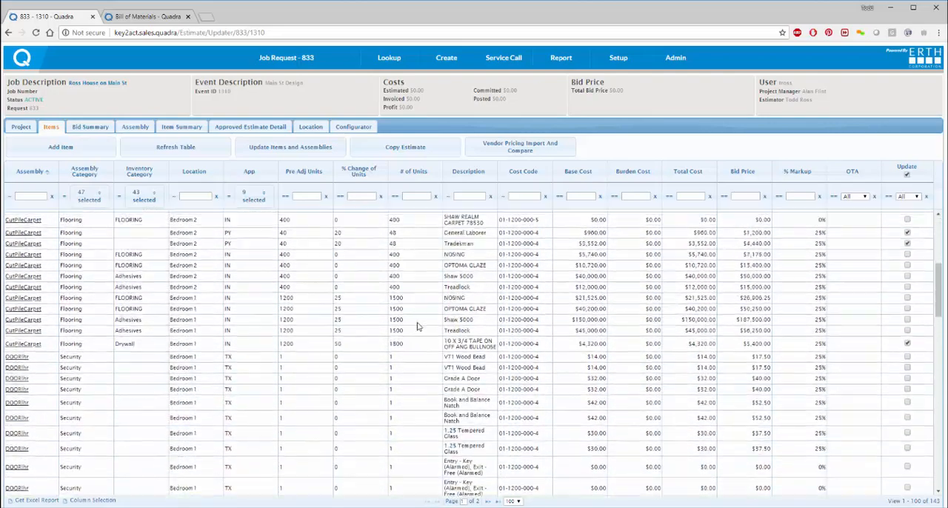
{"action": "scroll", "coordinate": [417, 326], "scroll_direction": "up", "scroll_amount": 7}
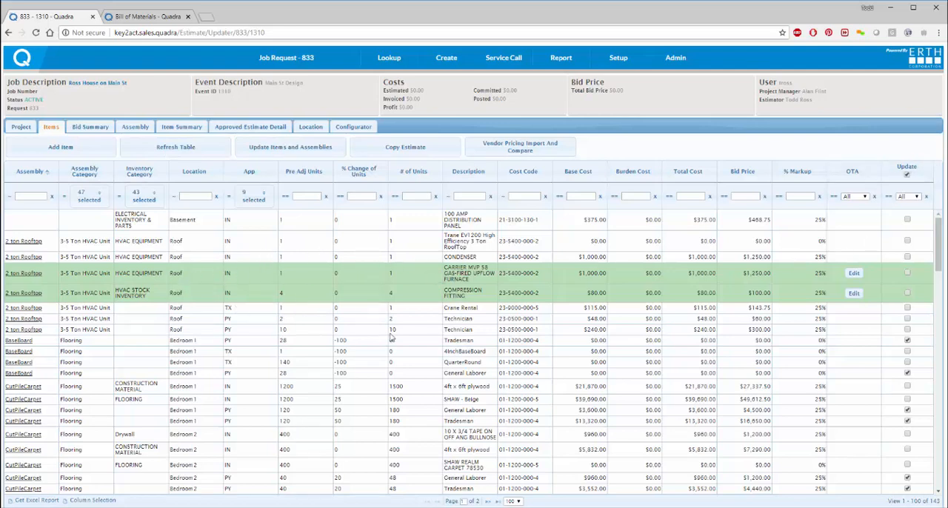
{"action": "left_click", "coordinate": [263, 201]}
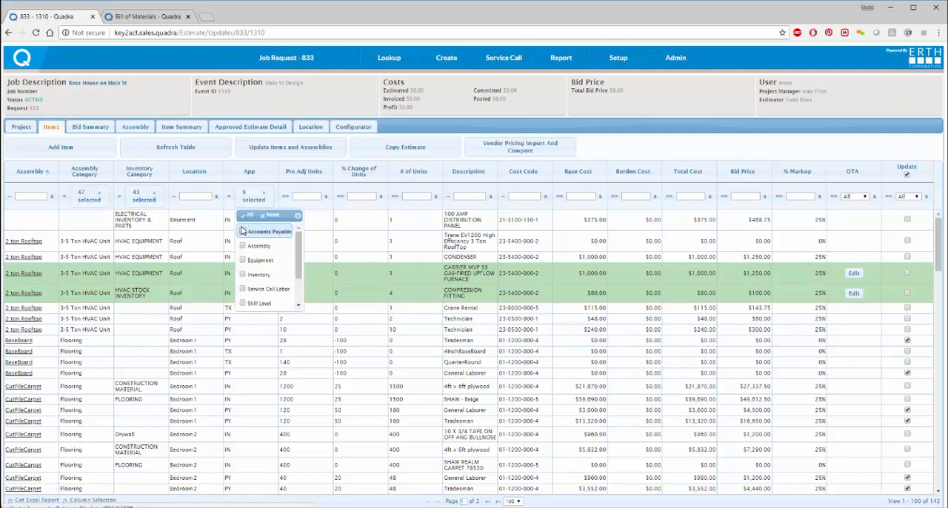
{"action": "scroll", "coordinate": [248, 241], "scroll_direction": "down", "scroll_amount": 2}
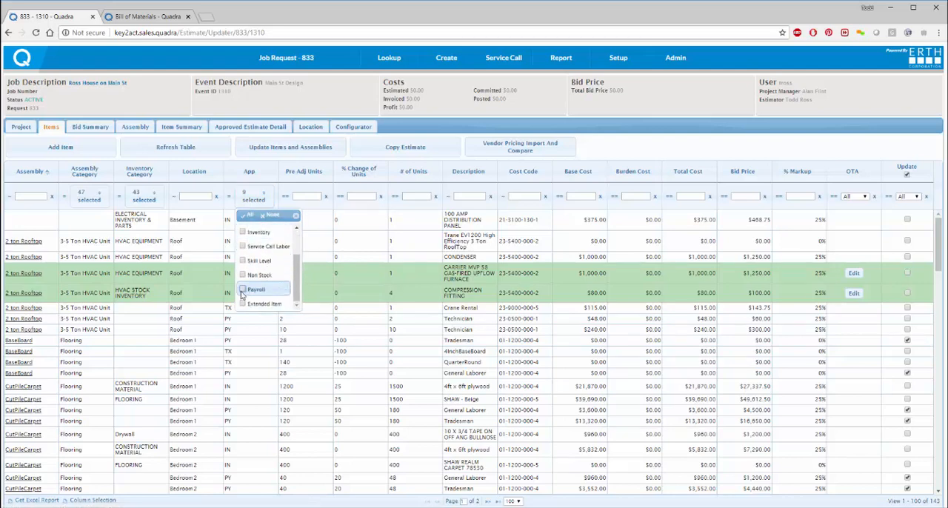
{"action": "left_click", "coordinate": [243, 289]}
{"action": "left_click", "coordinate": [263, 180]}
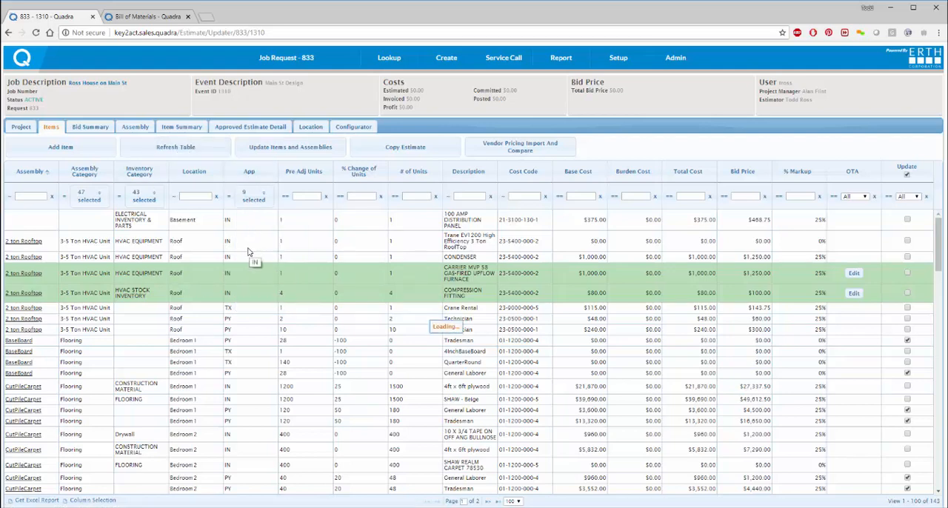
Step: Filter the payroll items by location with the text Roof
{"action": "scroll", "coordinate": [244, 255], "scroll_direction": "down", "scroll_amount": 5}
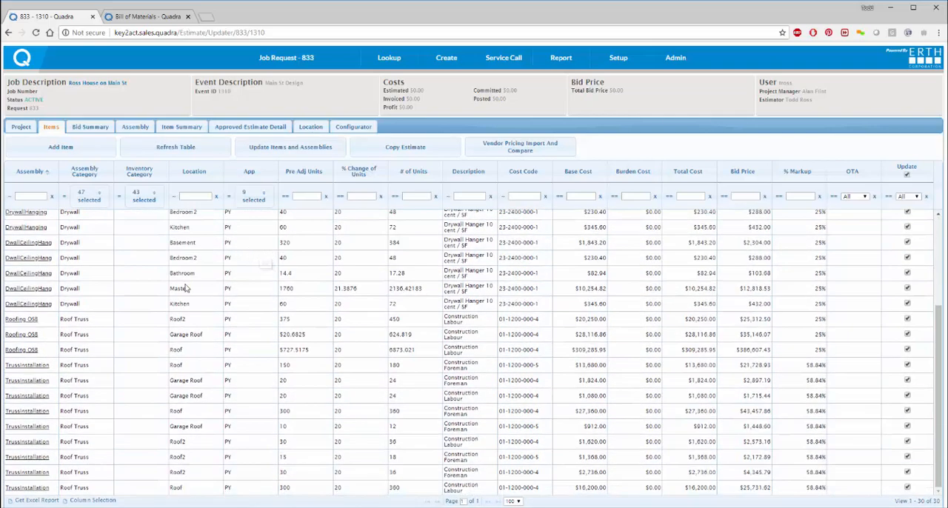
{"action": "scroll", "coordinate": [226, 342], "scroll_direction": "up", "scroll_amount": 5}
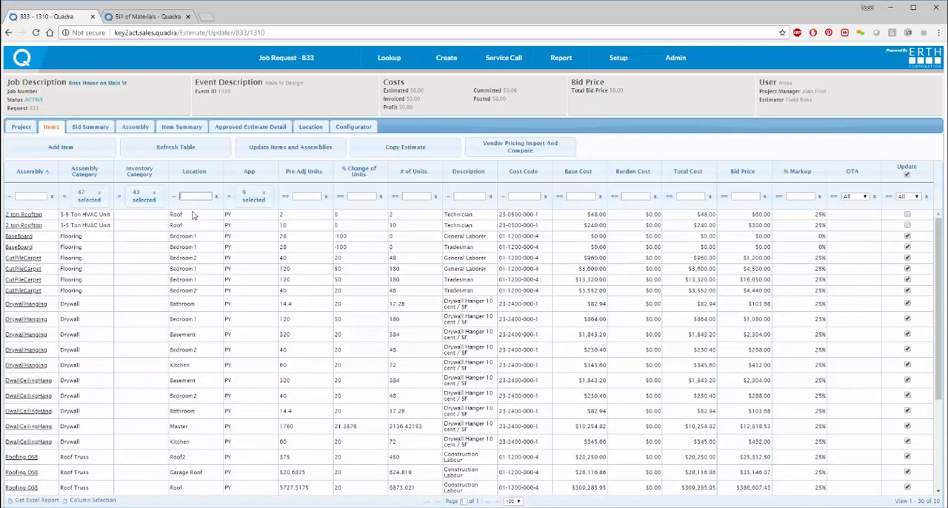
{"action": "type", "text": "Rof"}
{"action": "type", "text": "f"}
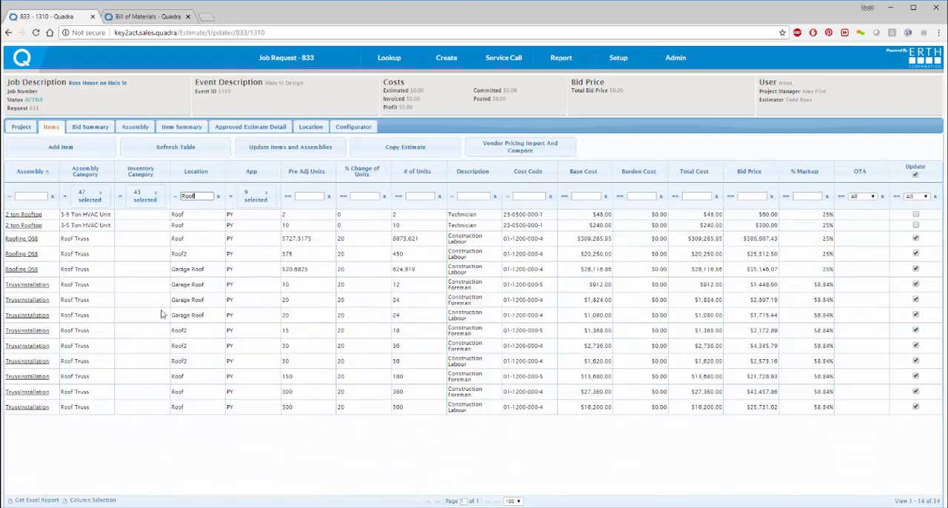
Step: Mark all filtered roof payroll items for update and bulk-set their % Change of Units to 45, including selected items not shown
{"action": "left_click", "coordinate": [915, 175]}
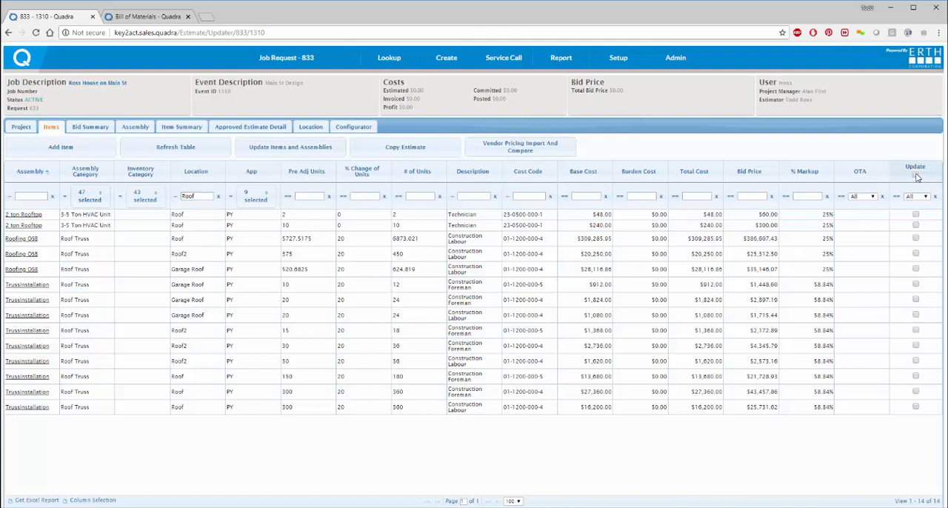
{"action": "left_click", "coordinate": [916, 175]}
{"action": "left_click", "coordinate": [299, 150]}
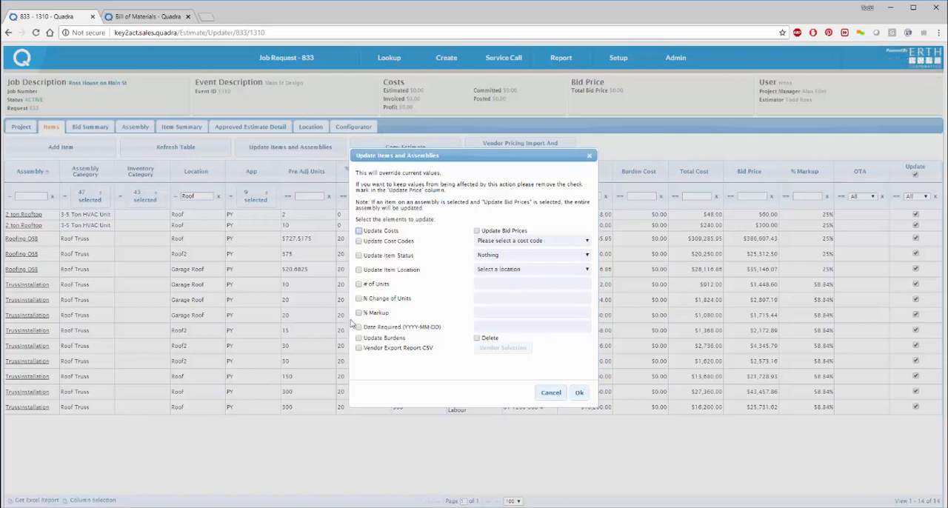
{"action": "left_click", "coordinate": [359, 299]}
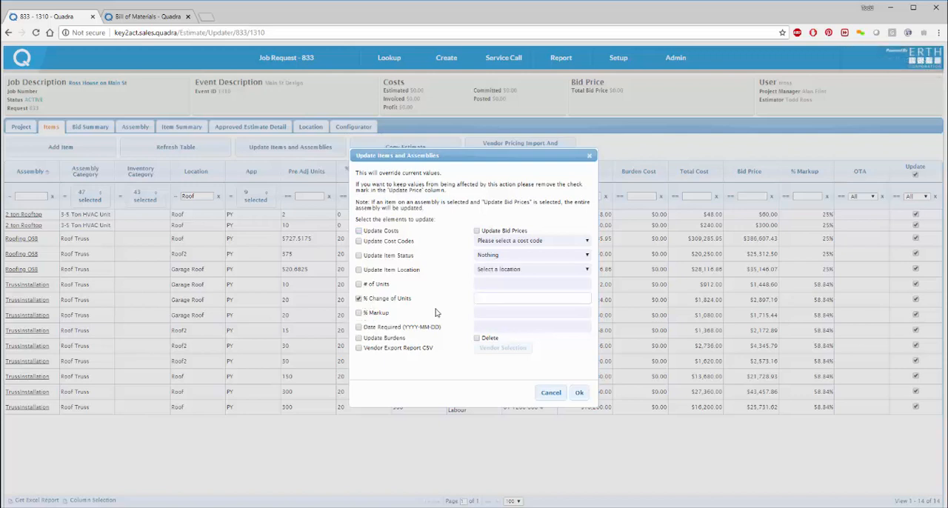
{"action": "left_click", "coordinate": [488, 297]}
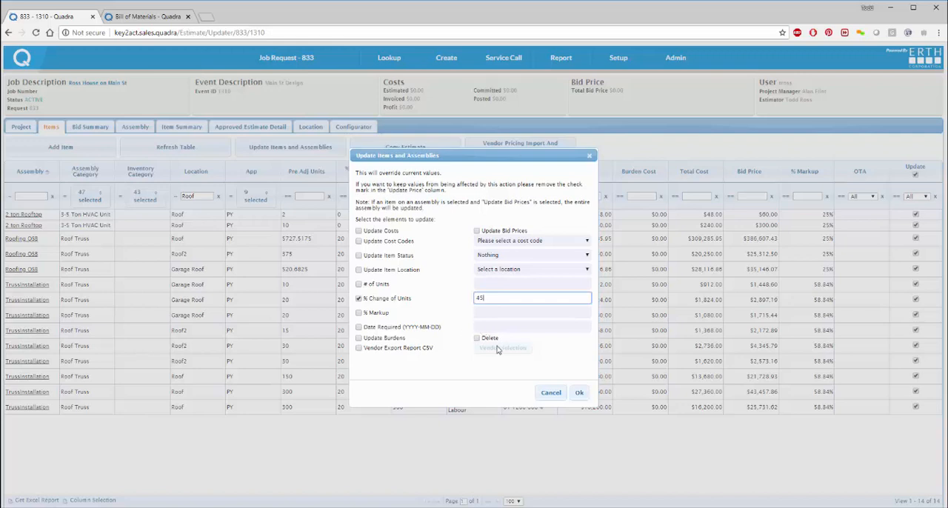
{"action": "left_click", "coordinate": [578, 393]}
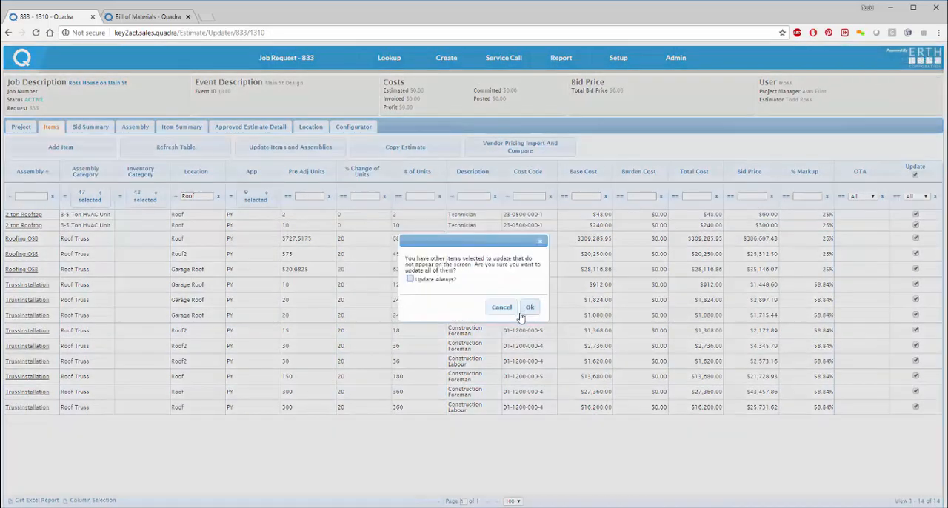
{"action": "left_click", "coordinate": [528, 308]}
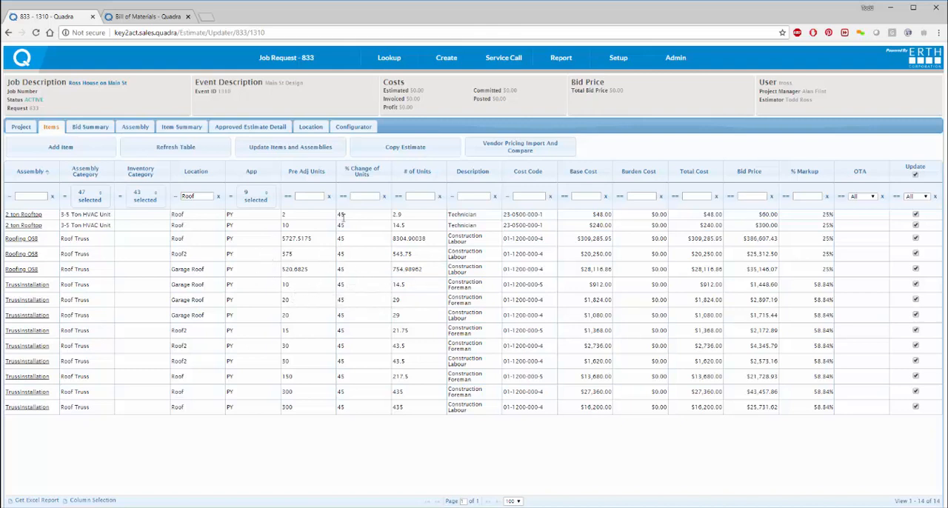
Step: In the Configurator's Flooring category, swap the 4InchBaseBoard item of the Bedroom 1 BaseBoard assembly for 2InchBase by attribute
{"action": "left_click", "coordinate": [360, 127]}
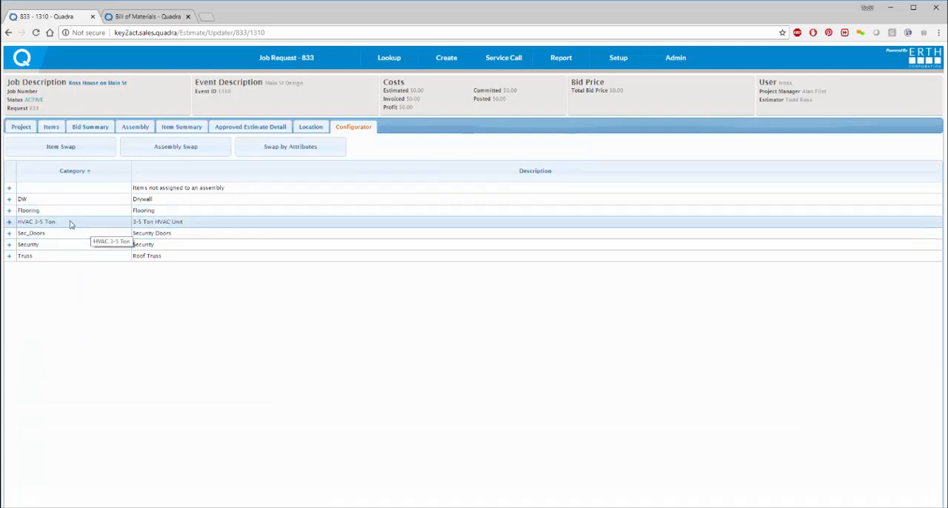
{"action": "left_click", "coordinate": [9, 211]}
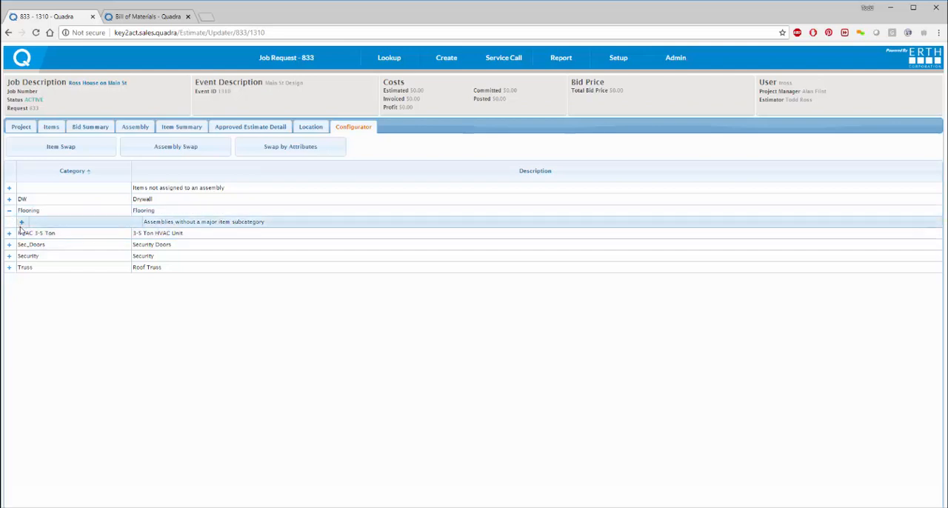
{"action": "left_click", "coordinate": [21, 223]}
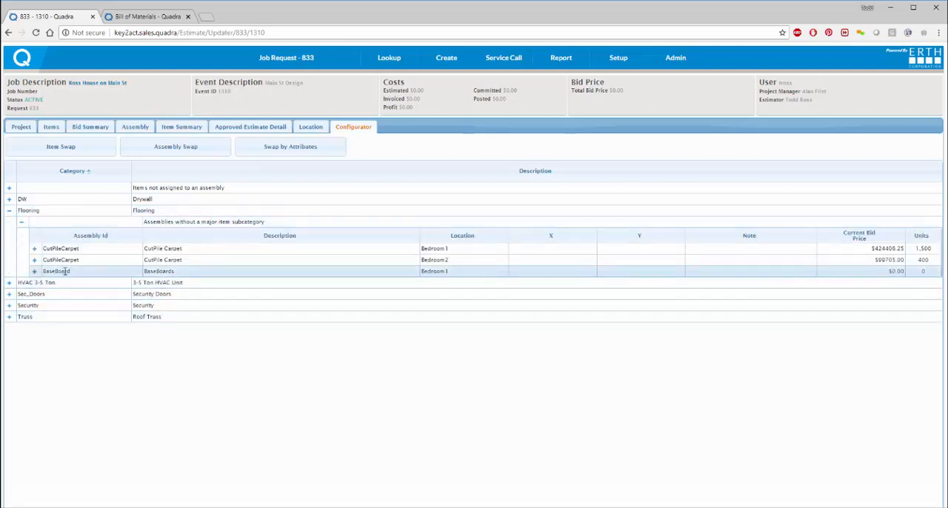
{"action": "left_click", "coordinate": [33, 272]}
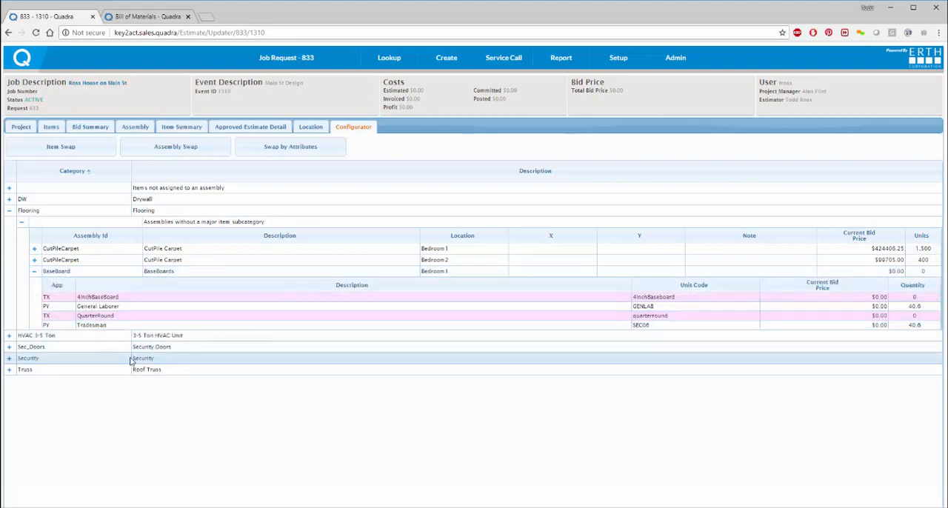
{"action": "double_click", "coordinate": [96, 296]}
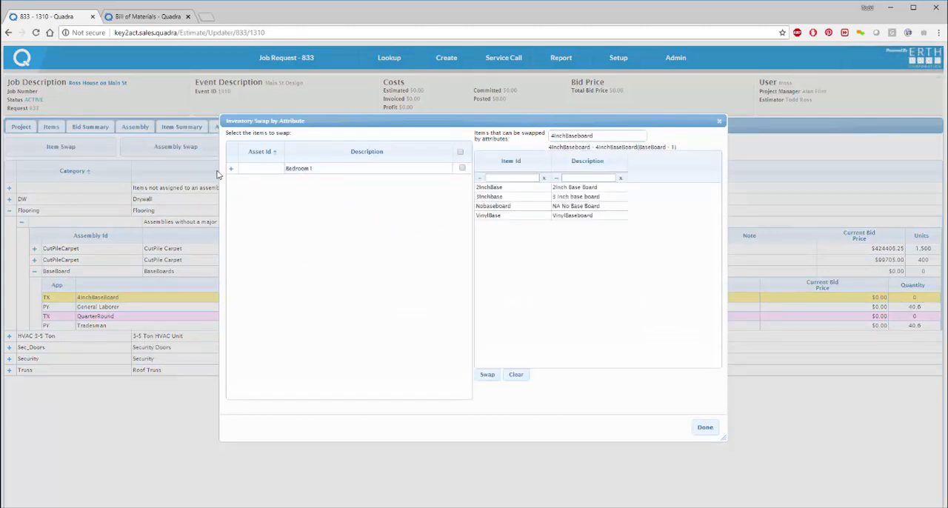
{"action": "left_click", "coordinate": [463, 169]}
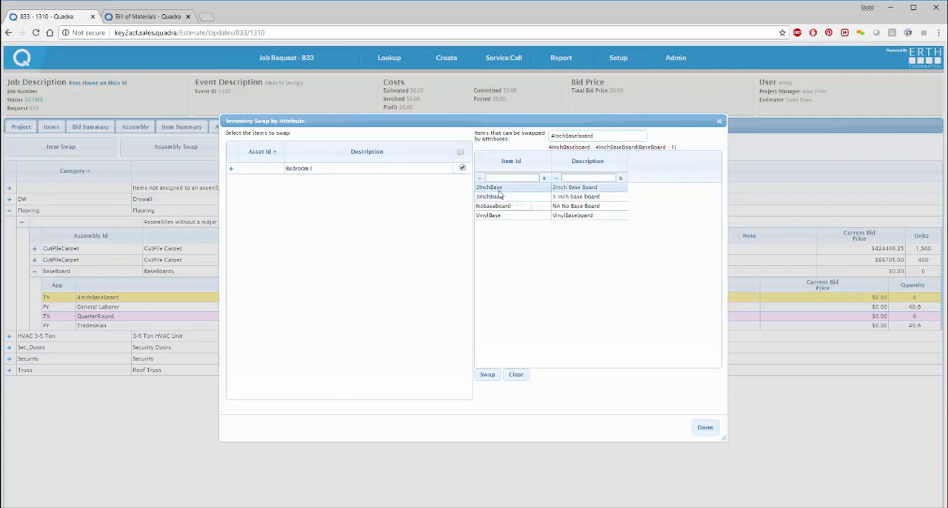
{"action": "double_click", "coordinate": [502, 187]}
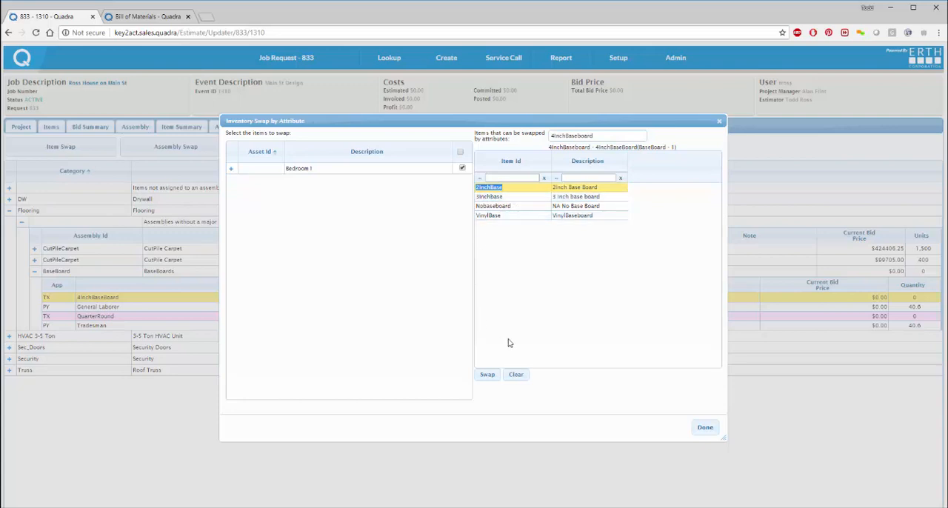
{"action": "left_click", "coordinate": [486, 376]}
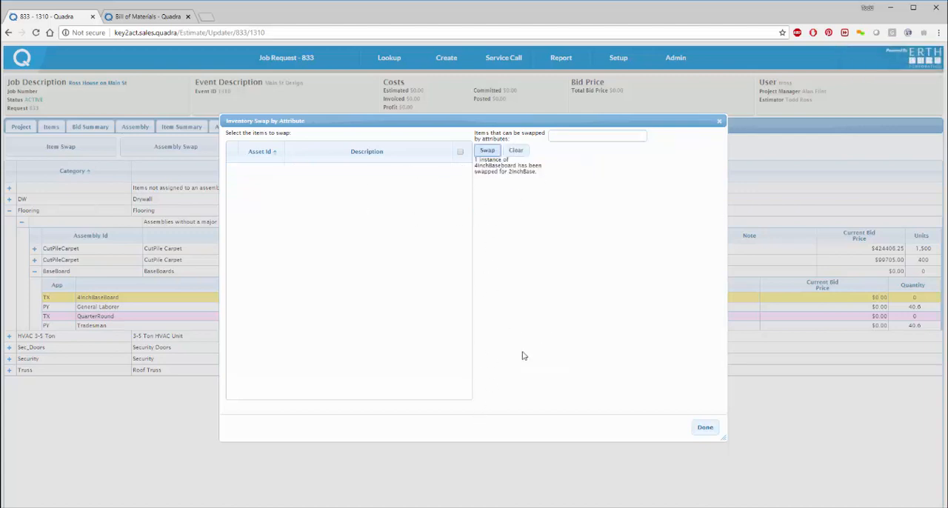
{"action": "left_click", "coordinate": [709, 428]}
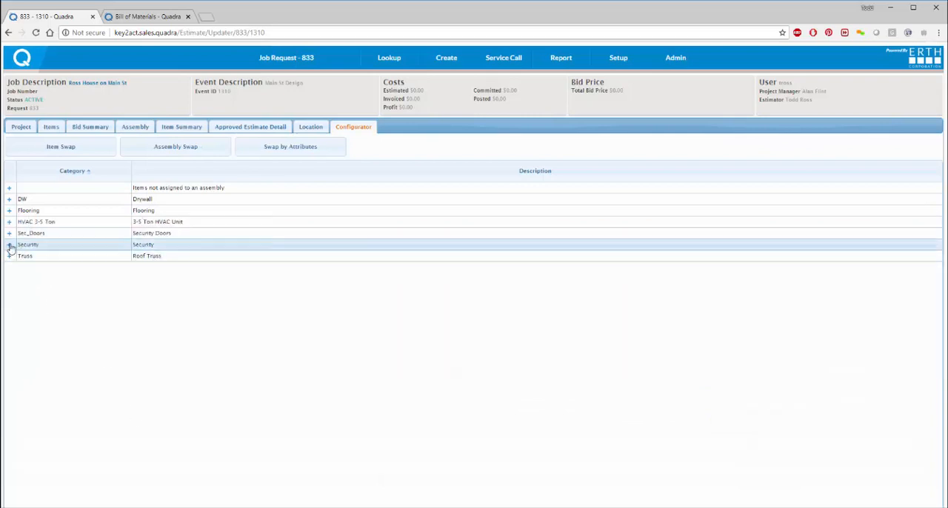
Step: Expand the Flooring category down to the Bedroom 1 BaseBoard assembly and examine its component items
{"action": "left_click", "coordinate": [7, 211]}
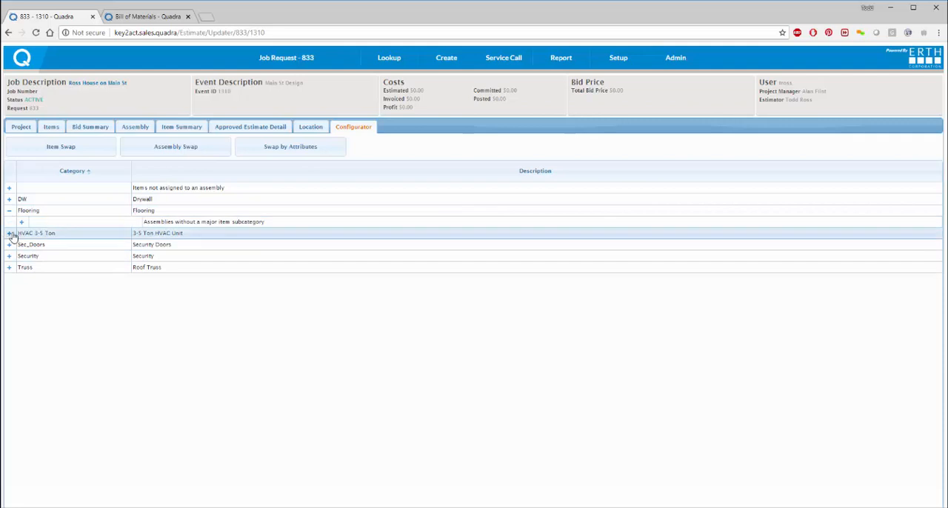
{"action": "left_click", "coordinate": [21, 222]}
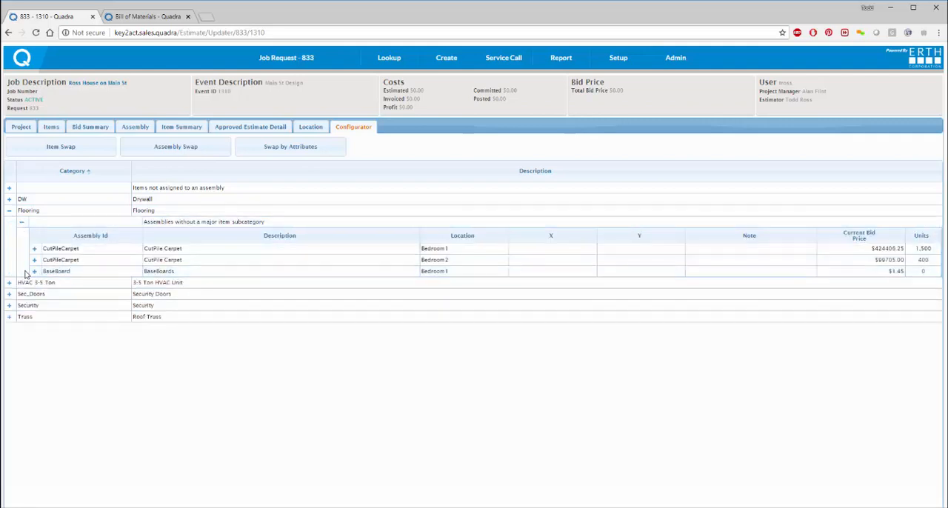
{"action": "left_click", "coordinate": [34, 272]}
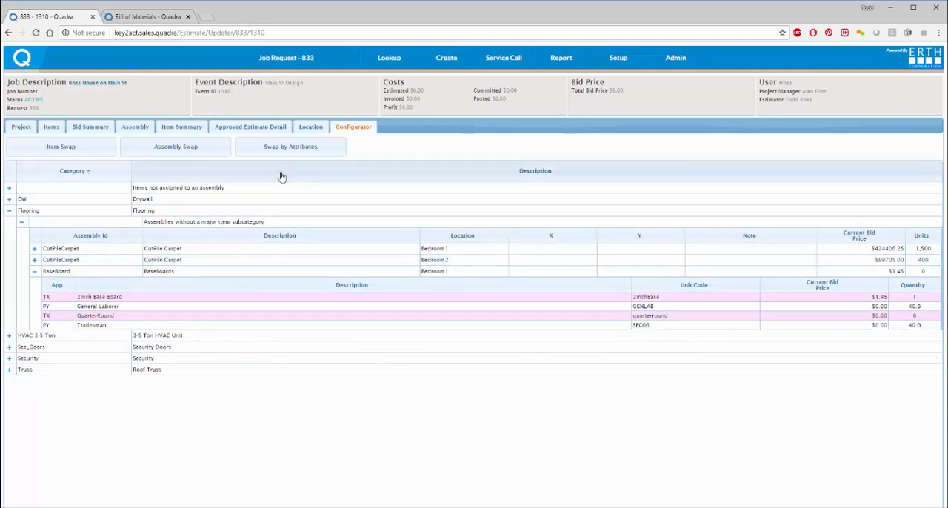
Step: Start adding an estimate item with the application AS - Assembly and the category Flooring
{"action": "left_click", "coordinate": [50, 128]}
{"action": "left_click", "coordinate": [49, 152]}
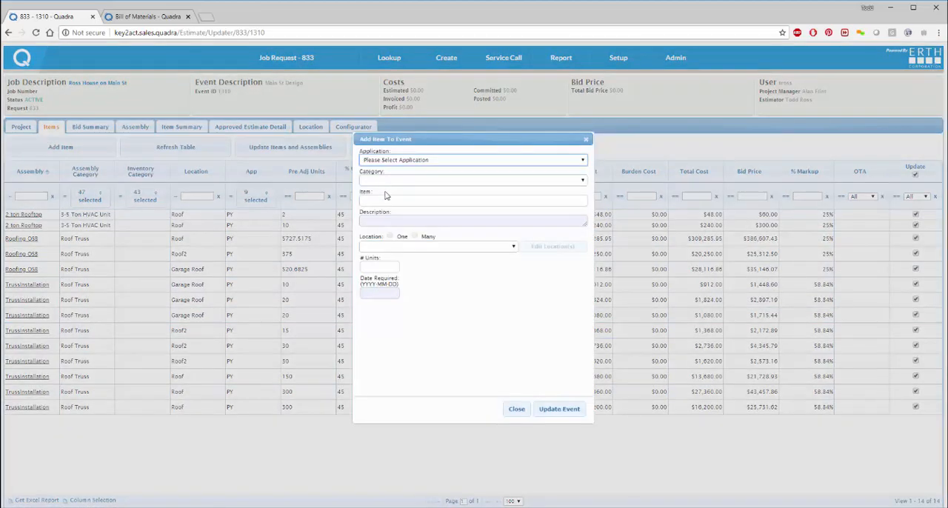
{"action": "left_click", "coordinate": [411, 165]}
{"action": "left_click", "coordinate": [401, 188]}
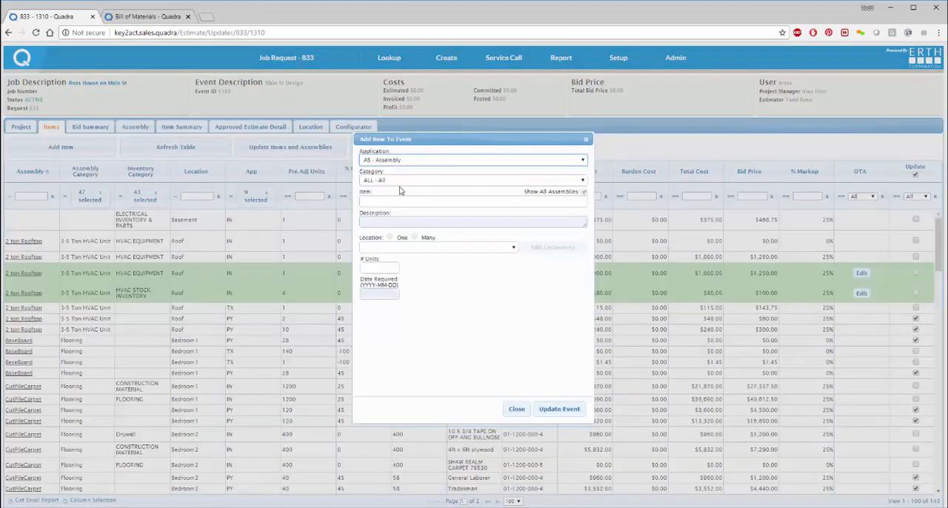
{"action": "left_click", "coordinate": [408, 181]}
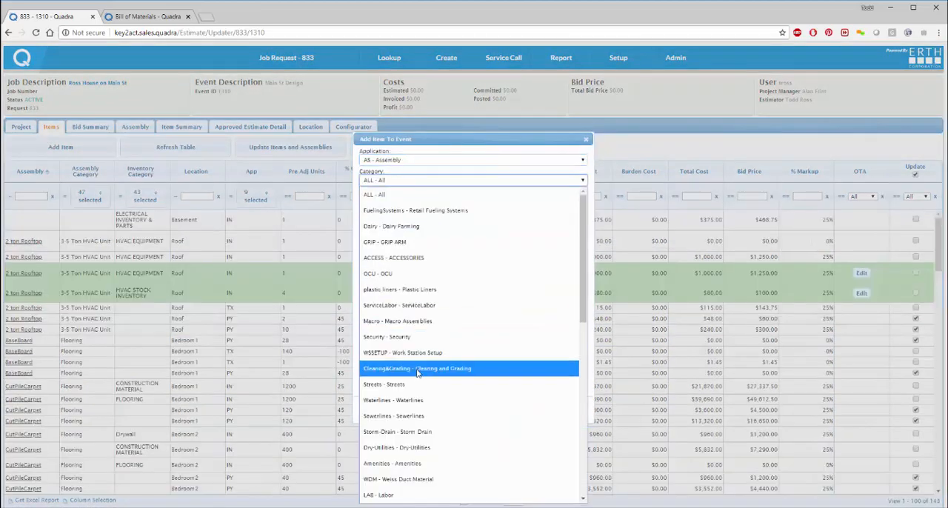
{"action": "scroll", "coordinate": [417, 375], "scroll_direction": "down", "scroll_amount": 2}
{"action": "scroll", "coordinate": [417, 375], "scroll_direction": "down", "scroll_amount": 1}
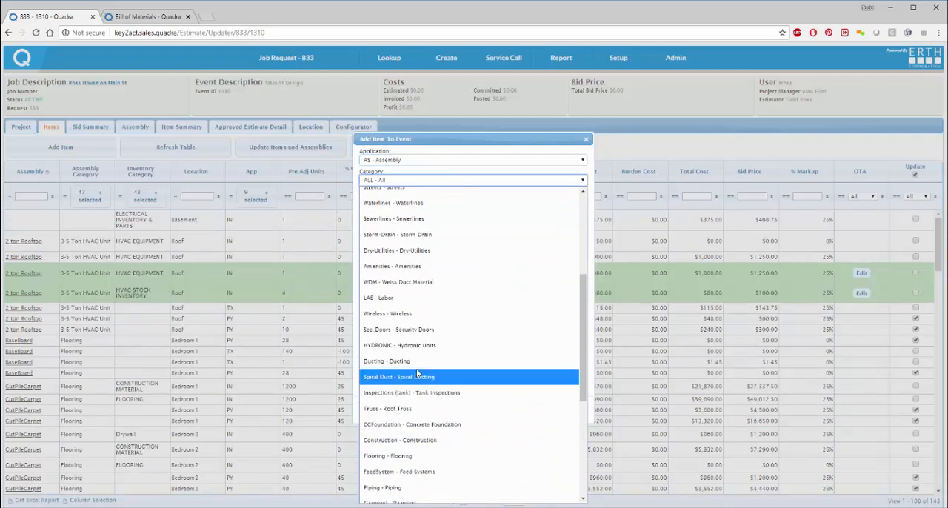
{"action": "scroll", "coordinate": [417, 375], "scroll_direction": "down", "scroll_amount": 1}
{"action": "left_click", "coordinate": [406, 391]}
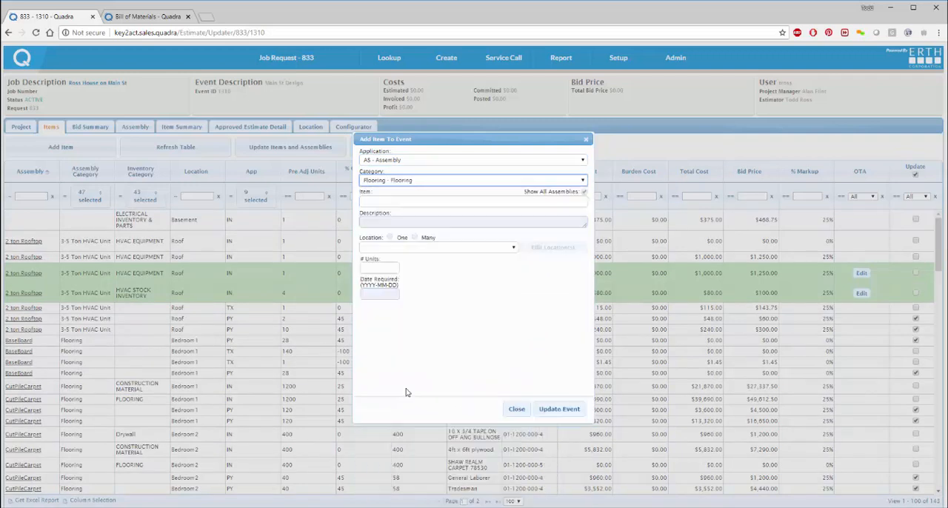
{"action": "left_click", "coordinate": [392, 198]}
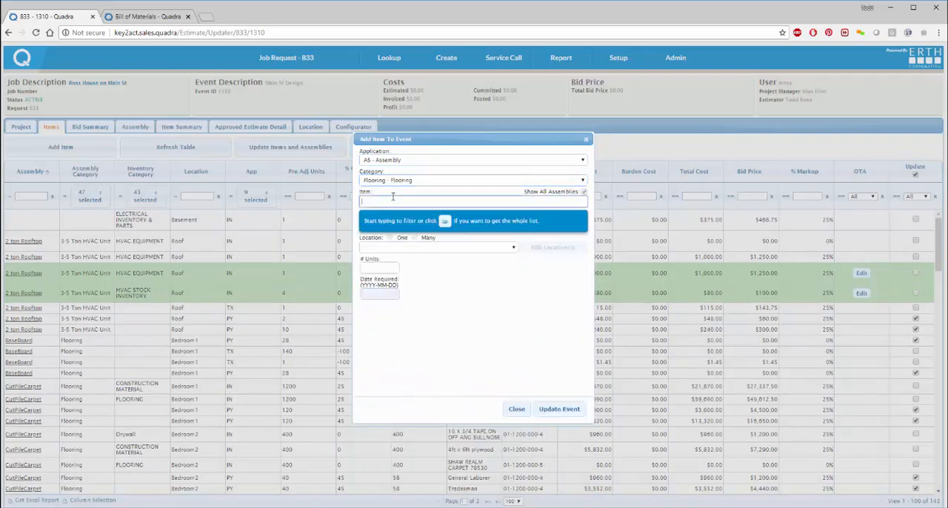
{"action": "left_click", "coordinate": [444, 223]}
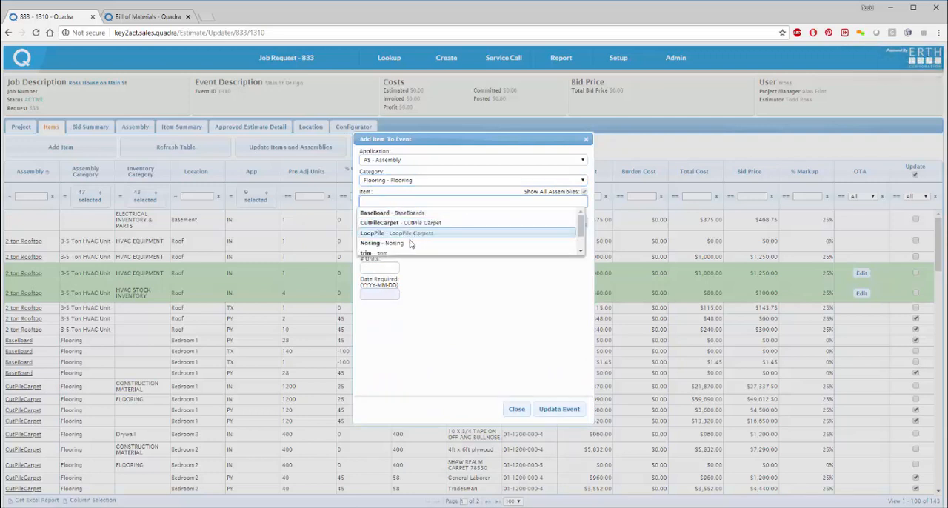
{"action": "scroll", "coordinate": [407, 246], "scroll_direction": "down", "scroll_amount": 1}
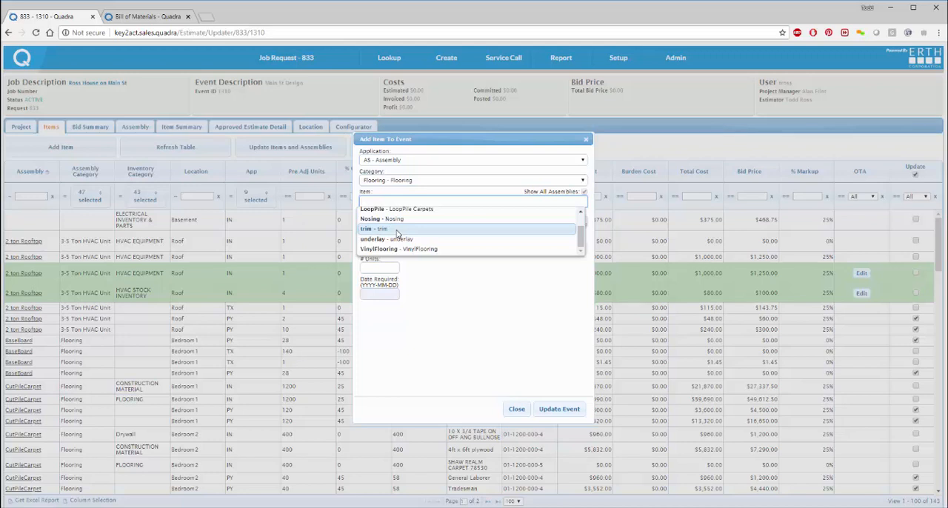
{"action": "left_click", "coordinate": [398, 234]}
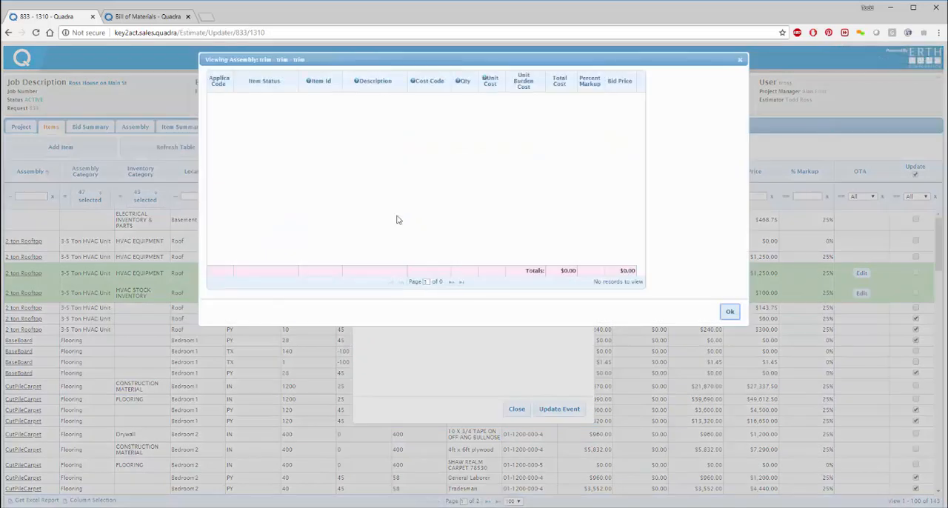
{"action": "left_click", "coordinate": [730, 312]}
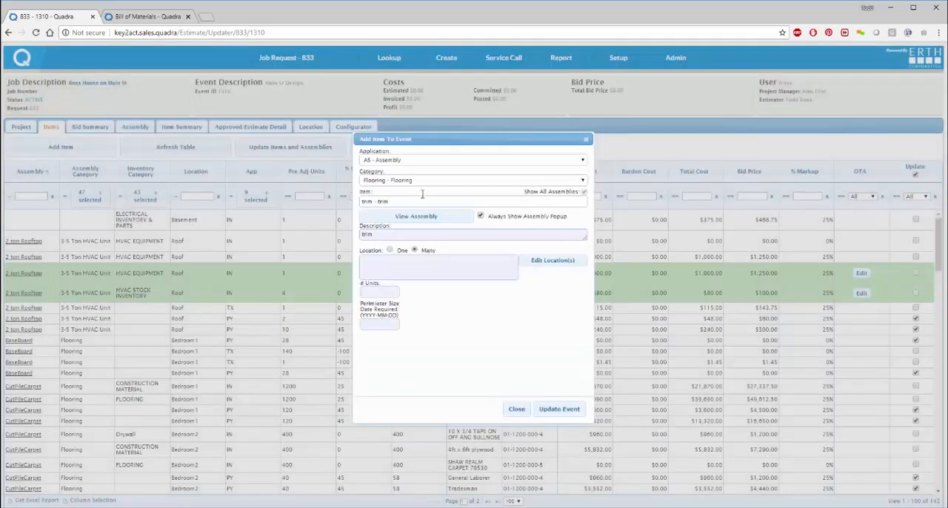
{"action": "left_click", "coordinate": [389, 197]}
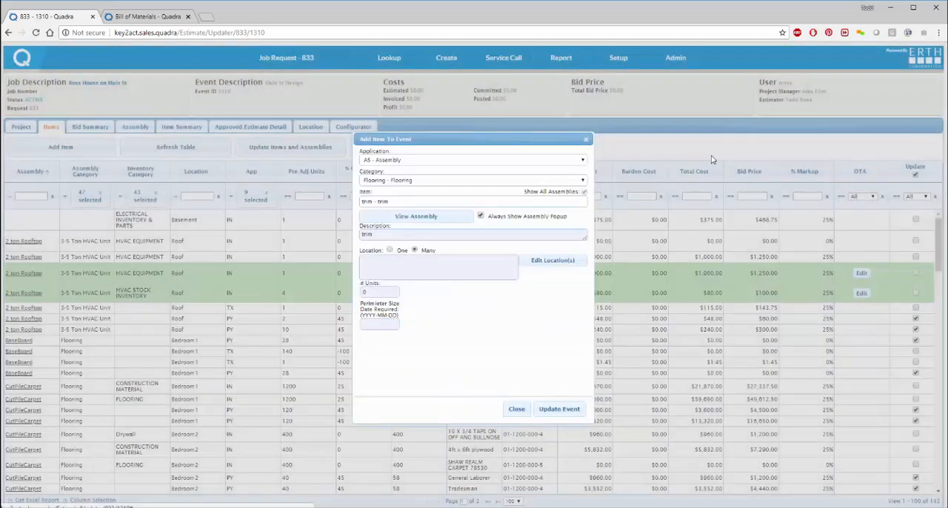
{"action": "left_click", "coordinate": [719, 156]}
{"action": "left_click", "coordinate": [411, 201]}
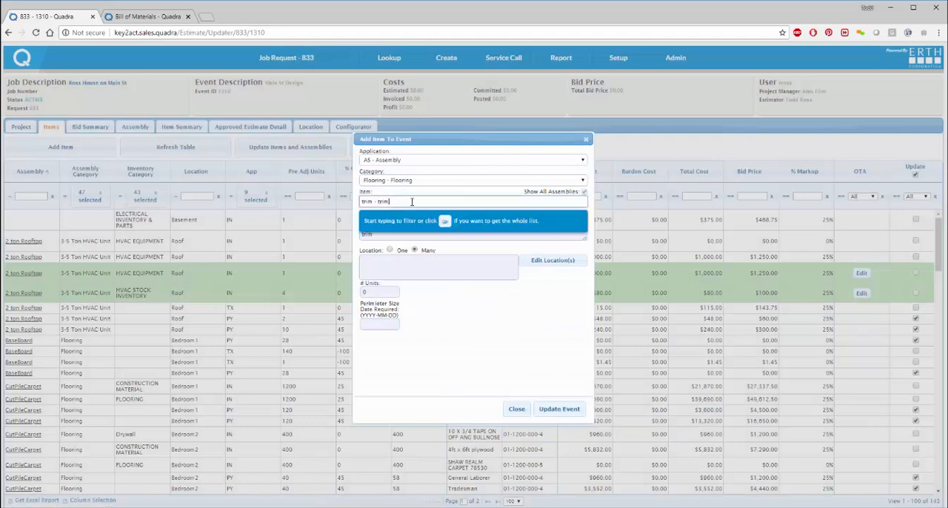
{"action": "left_click_drag", "start_coordinate": [422, 201], "coordinate": [340, 201]}
{"action": "key", "text": "BackSpace"}
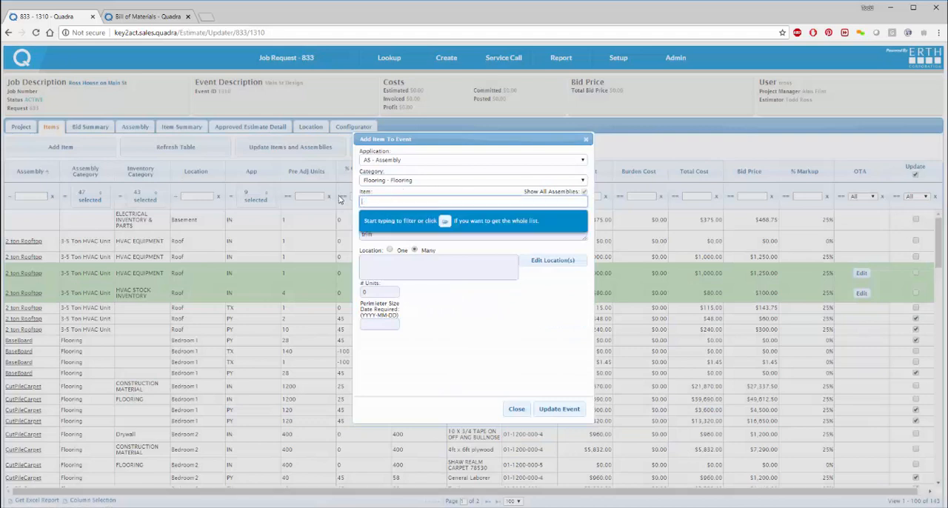
{"action": "left_click", "coordinate": [444, 220]}
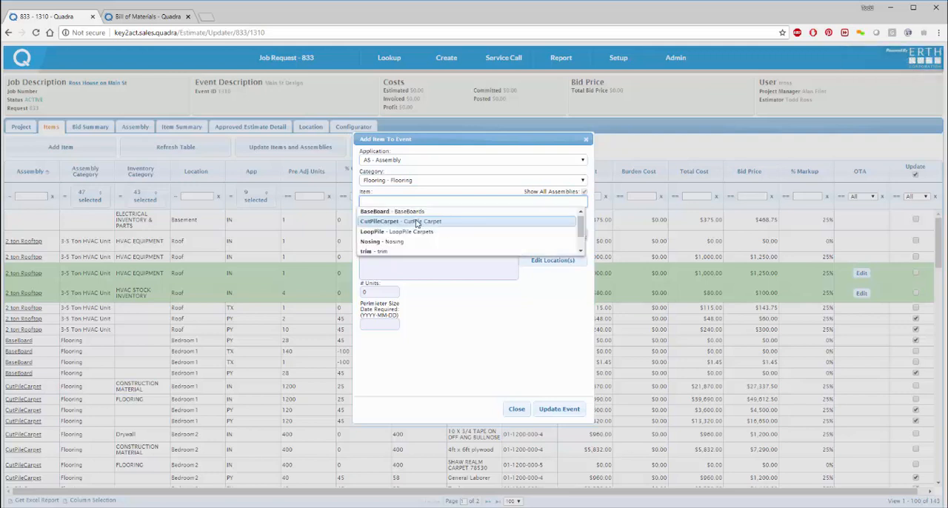
{"action": "left_click", "coordinate": [415, 213]}
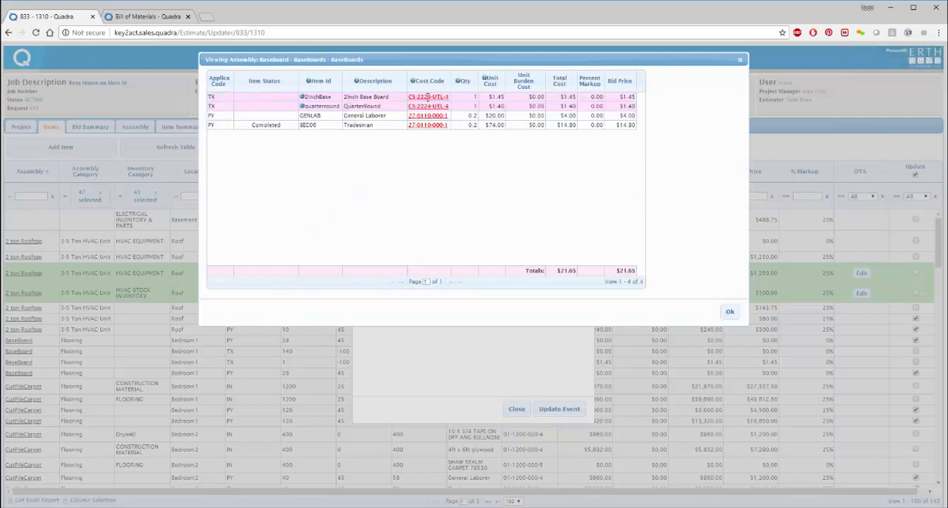
{"action": "left_click", "coordinate": [427, 96]}
{"action": "left_click", "coordinate": [428, 106]}
{"action": "left_click", "coordinate": [426, 117]}
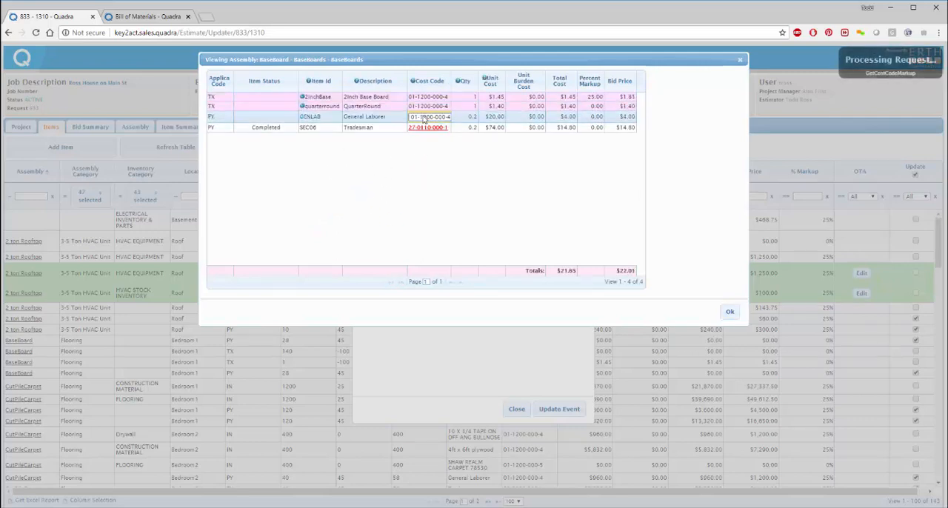
{"action": "left_click", "coordinate": [427, 127]}
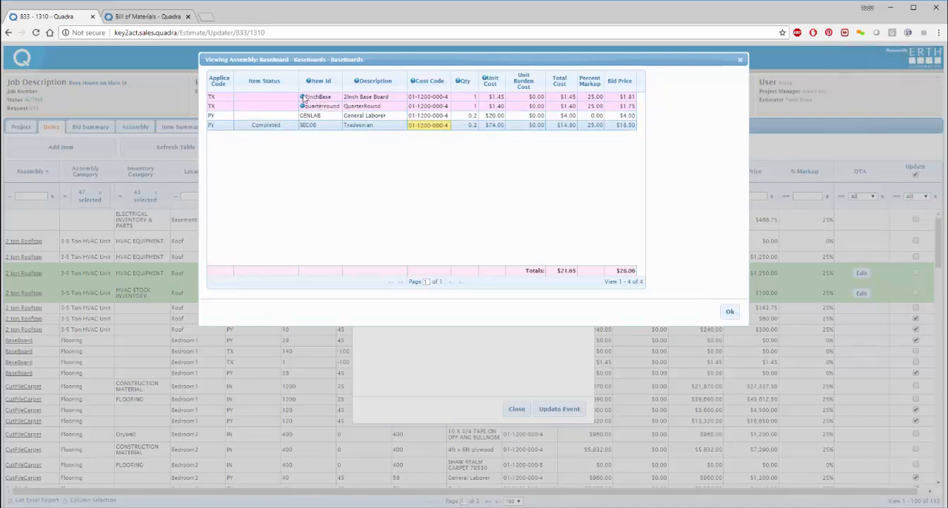
{"action": "left_click", "coordinate": [730, 312]}
Step: Select the Bathroom location for the BaseBoard assembly and set its units to 33
{"action": "left_click", "coordinate": [528, 280]}
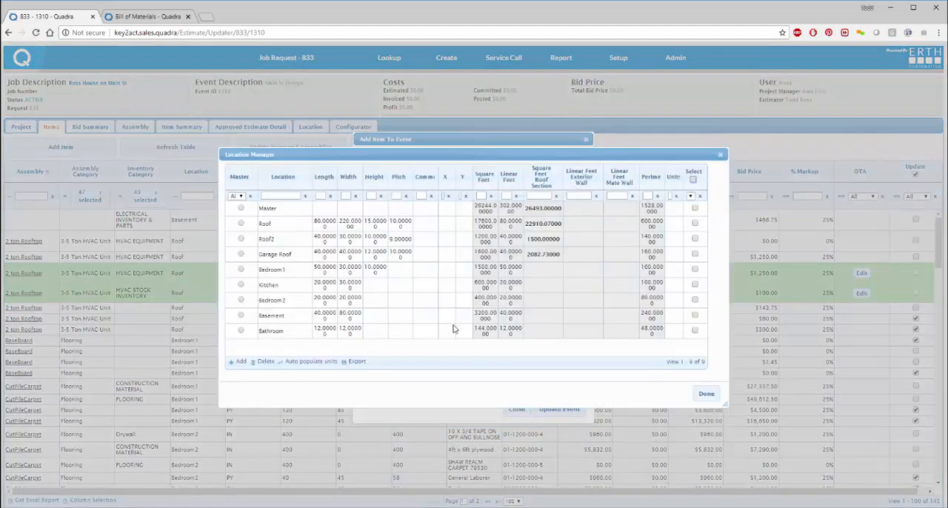
{"action": "left_click", "coordinate": [674, 333]}
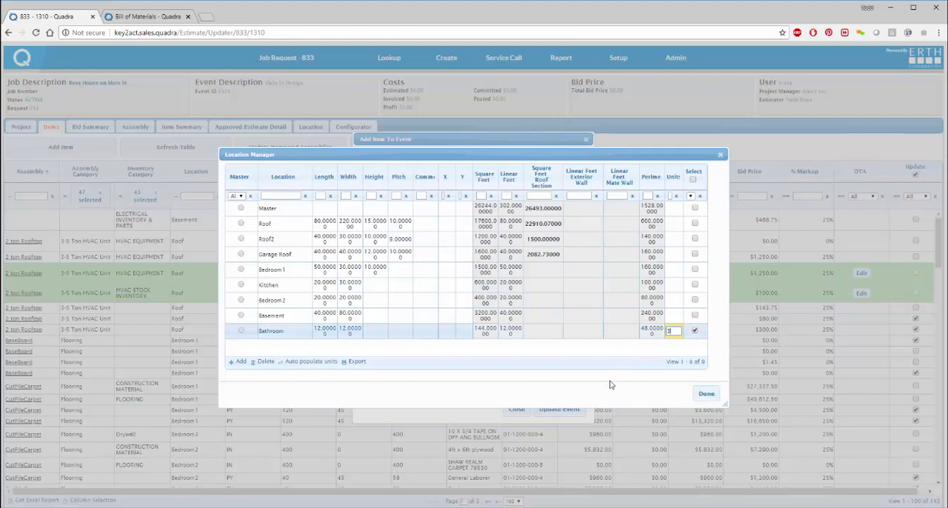
{"action": "key", "text": "Return"}
Step: Set the BaseBoard units to 38 for the Bedroom 2 location and 24 for the Kitchen location
{"action": "left_click", "coordinate": [673, 300]}
{"action": "type", "text": "3"}
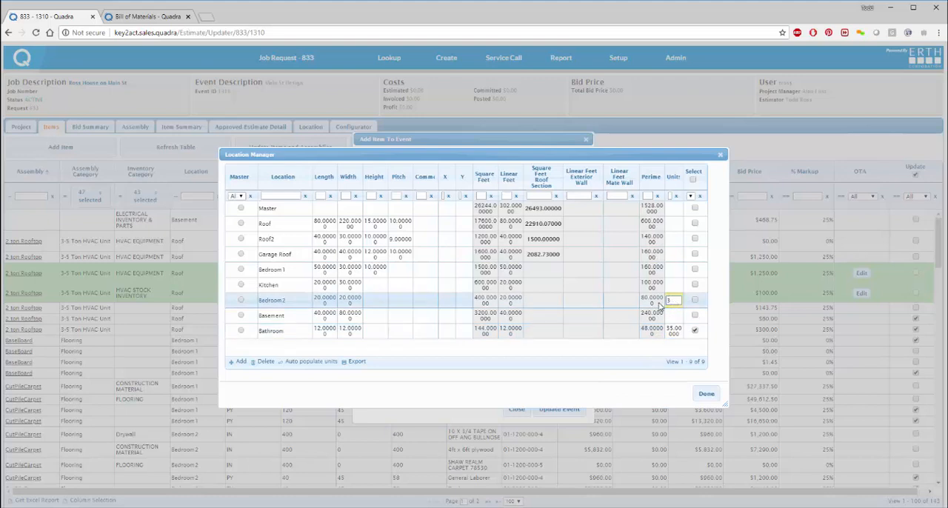
{"action": "type", "text": "8"}
{"action": "key", "text": "Return"}
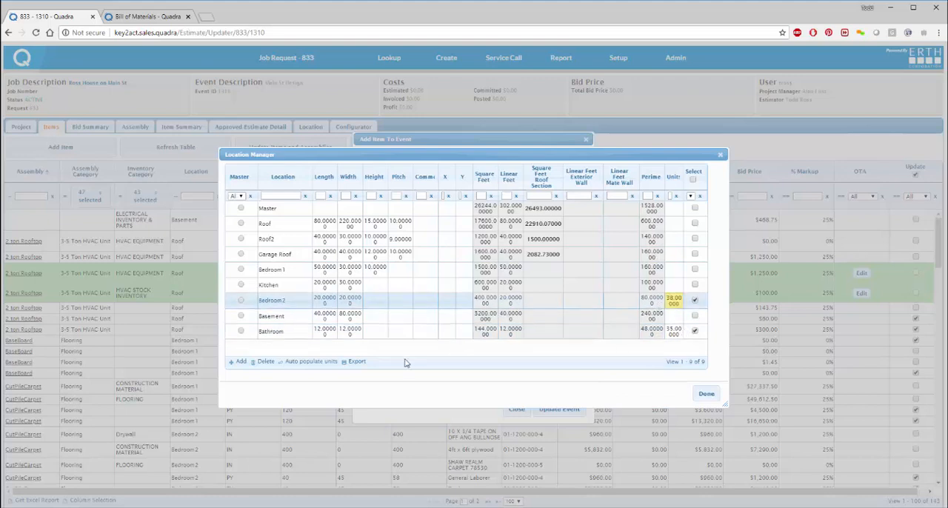
{"action": "left_click", "coordinate": [673, 286]}
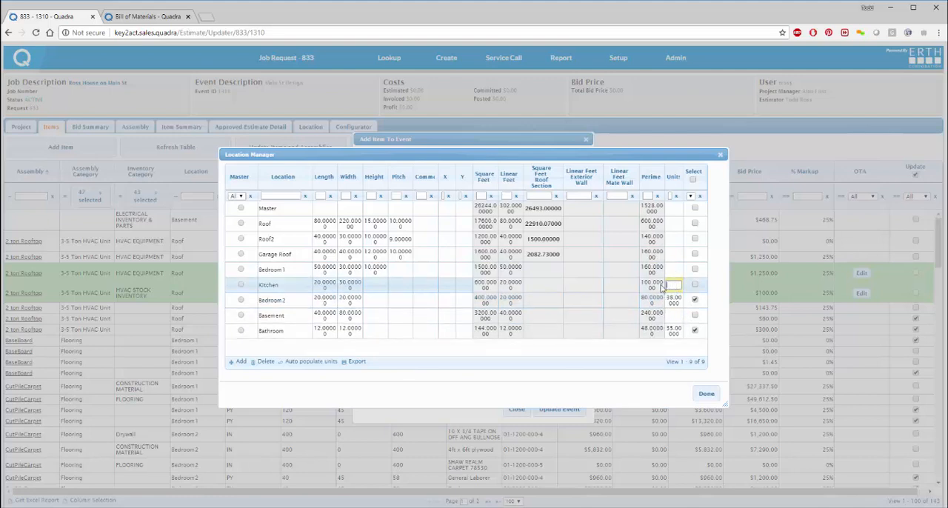
{"action": "type", "text": "24"}
{"action": "key", "text": "Return"}
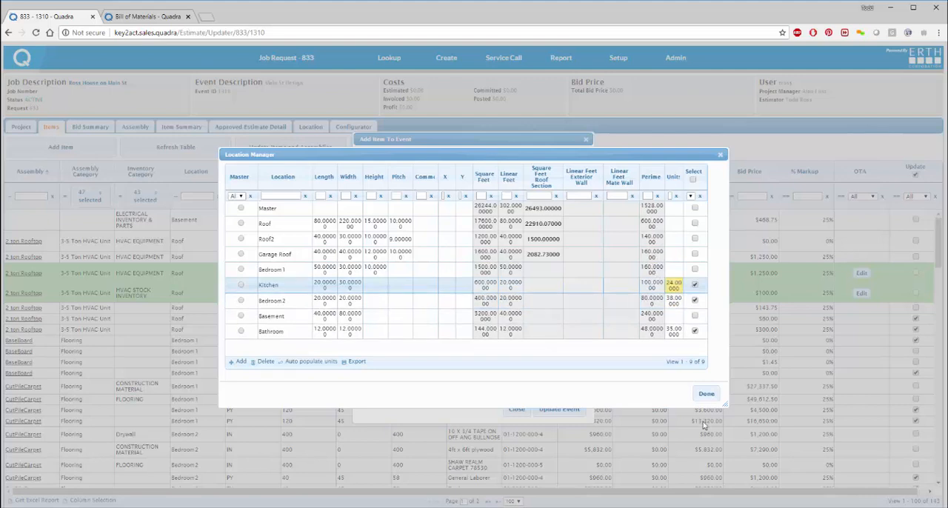
Step: Accept the selected locations and add the BaseBoard assembly to the event, closing the item form
{"action": "left_click", "coordinate": [707, 394]}
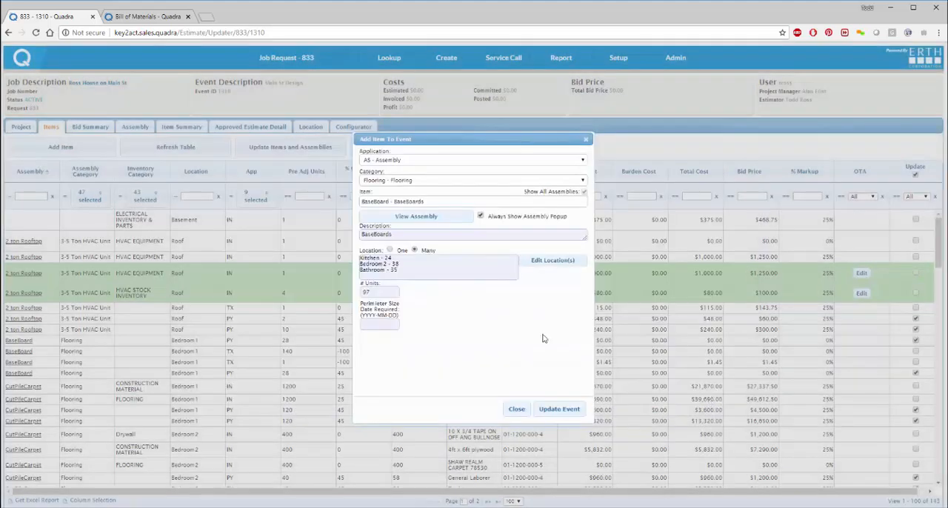
{"action": "left_click", "coordinate": [562, 411]}
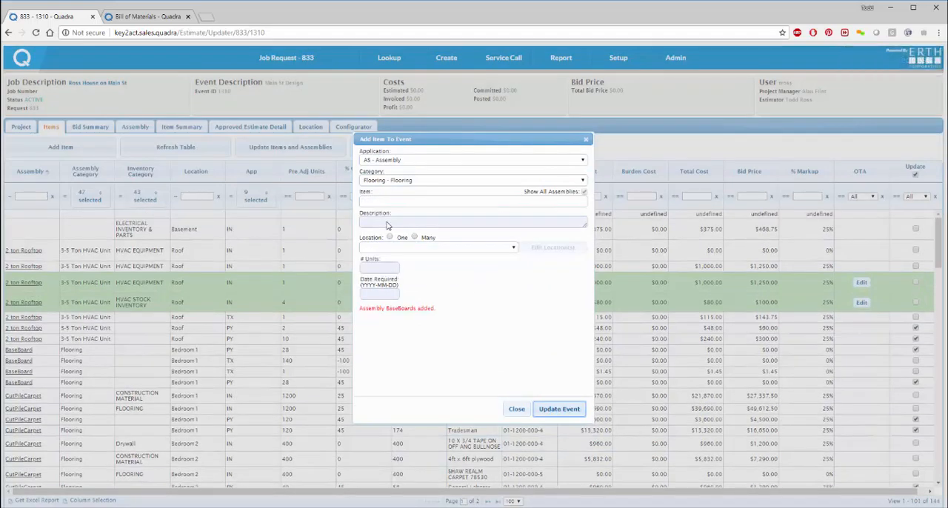
{"action": "left_click", "coordinate": [517, 411]}
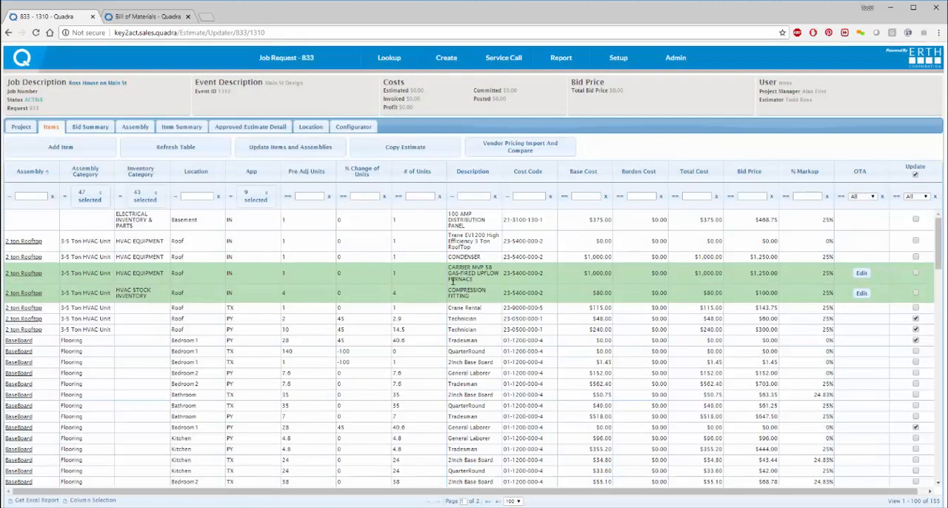
Step: Expand the Flooring category down to the Bathroom BaseBoard assembly and open the attribute swap for its 2Inch Base Board
{"action": "left_click", "coordinate": [354, 130]}
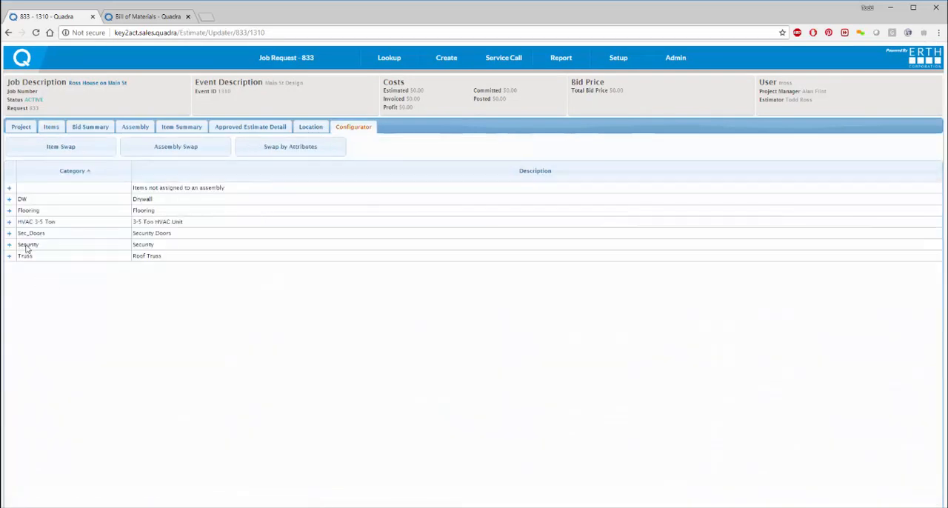
{"action": "left_click", "coordinate": [8, 211]}
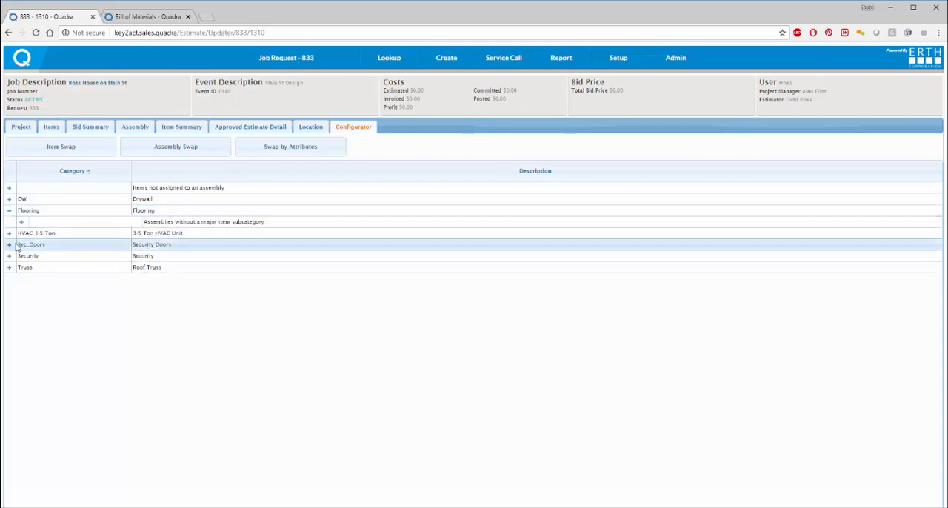
{"action": "left_click", "coordinate": [22, 222]}
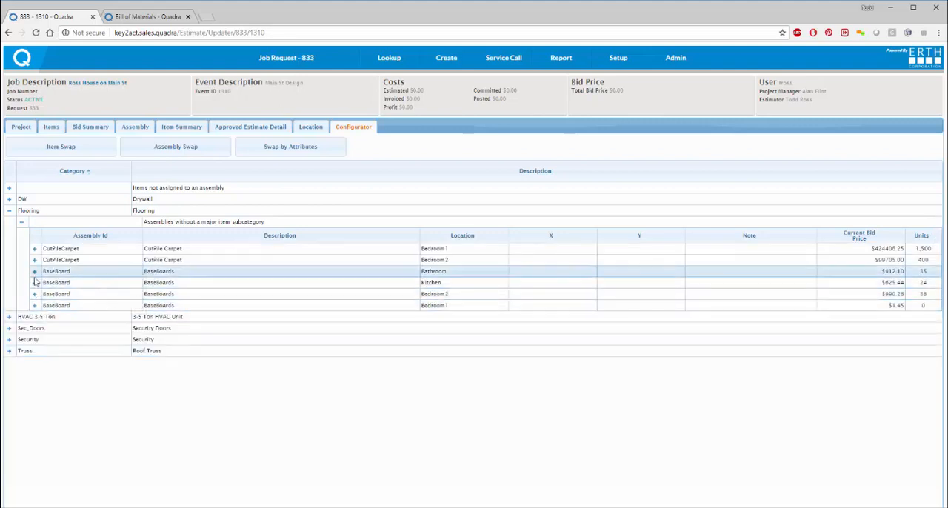
{"action": "left_click", "coordinate": [34, 272]}
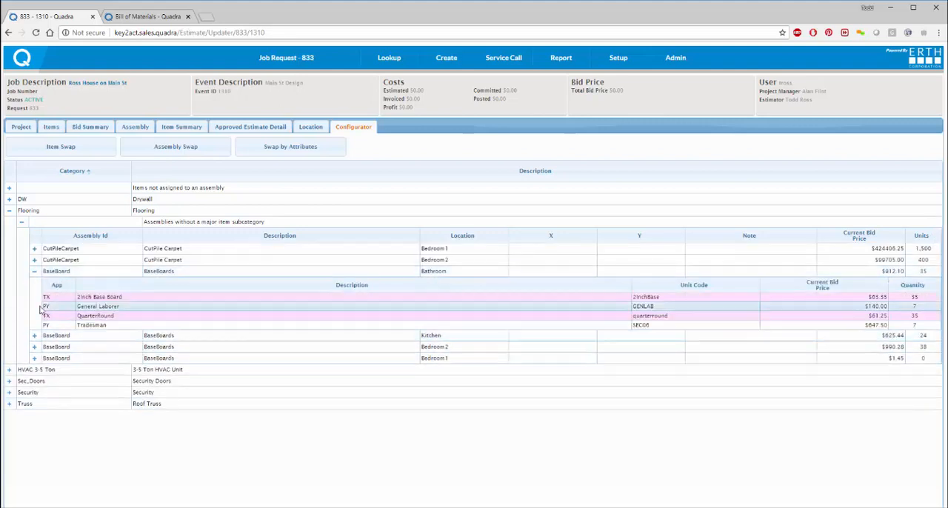
{"action": "double_click", "coordinate": [92, 297]}
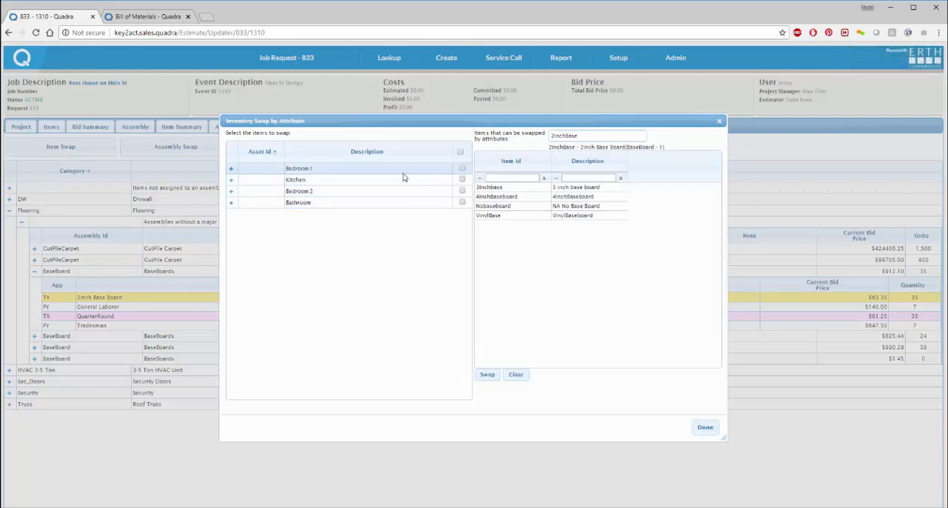
Step: Swap the 2Inch Base Board for 4InchBaseboard in Bedroom 1 and Bedroom 2 and close the swap dialog
{"action": "left_click", "coordinate": [462, 191]}
{"action": "left_click", "coordinate": [520, 198]}
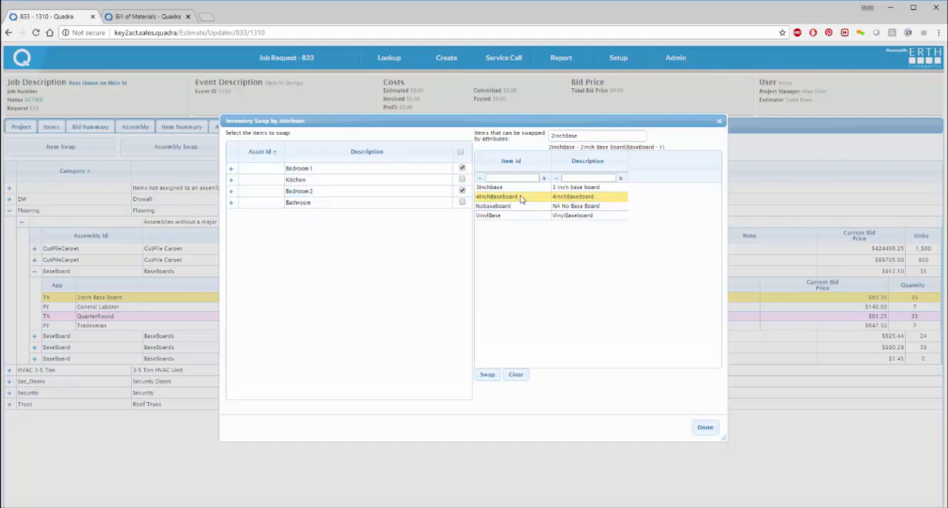
{"action": "left_click", "coordinate": [483, 375]}
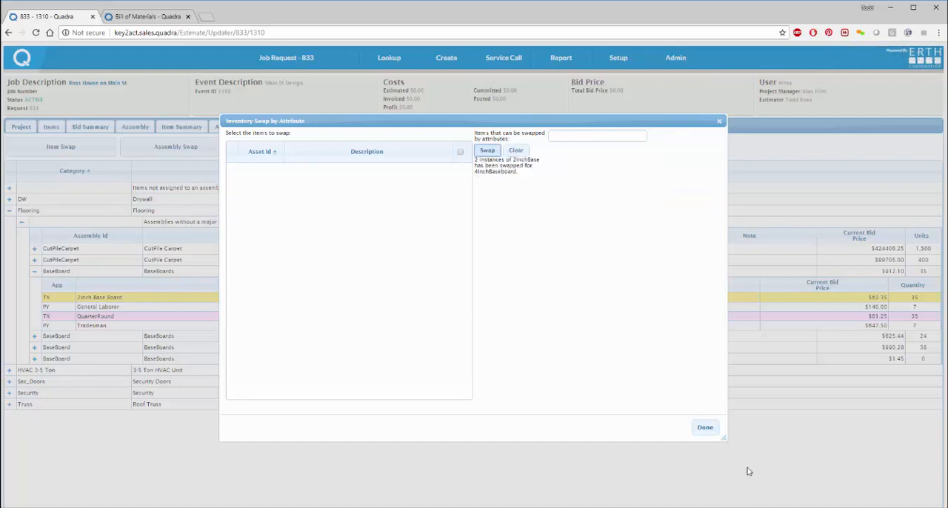
{"action": "left_click", "coordinate": [706, 427]}
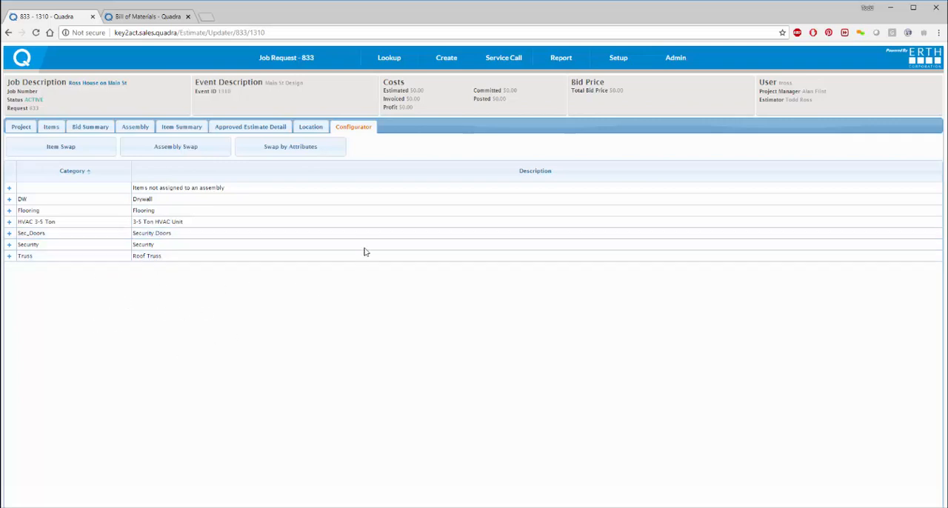
Step: Set the percent markup of application code PY to 20 in the bid summary
{"action": "left_click", "coordinate": [92, 130]}
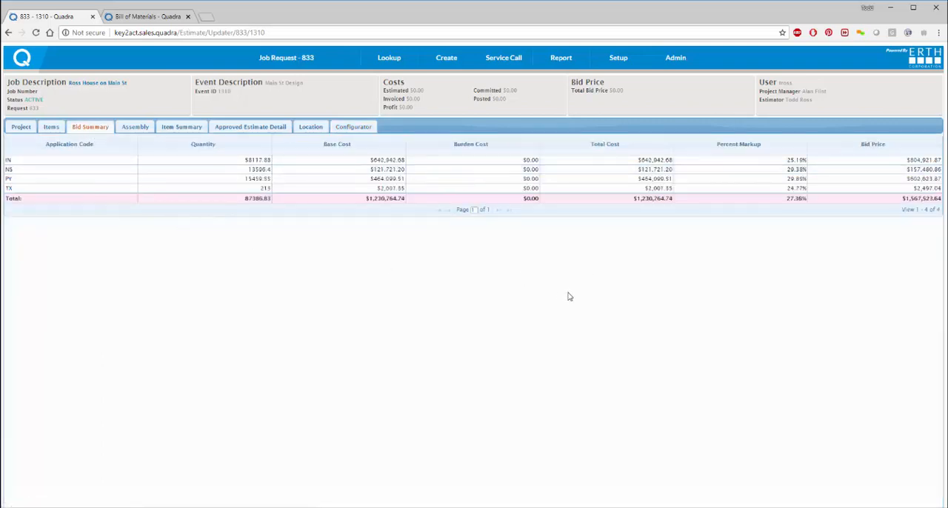
{"action": "left_click", "coordinate": [797, 180]}
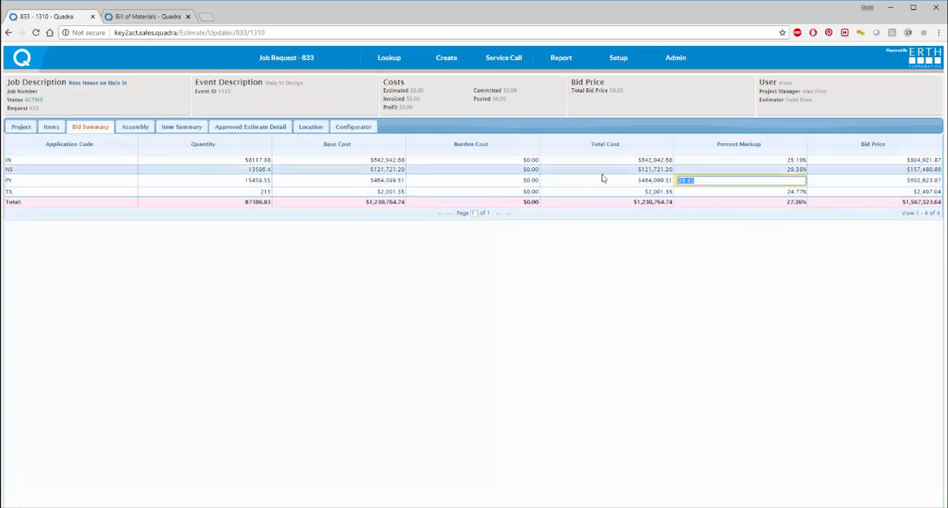
{"action": "type", "text": "20"}
{"action": "key", "text": "Return"}
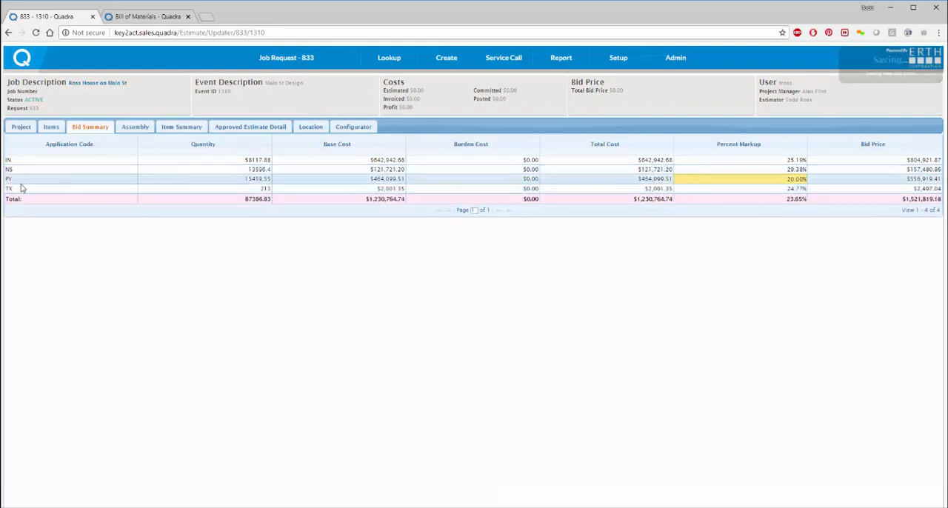
Step: Set the percent markup of application code IN to 20
{"action": "left_click", "coordinate": [766, 164]}
{"action": "type", "text": "2"}
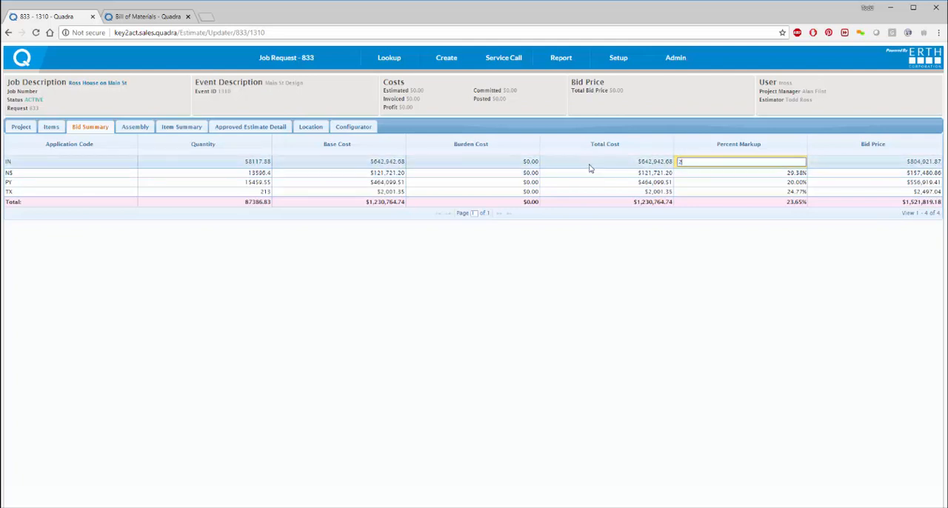
{"action": "type", "text": "0"}
{"action": "key", "text": "Return"}
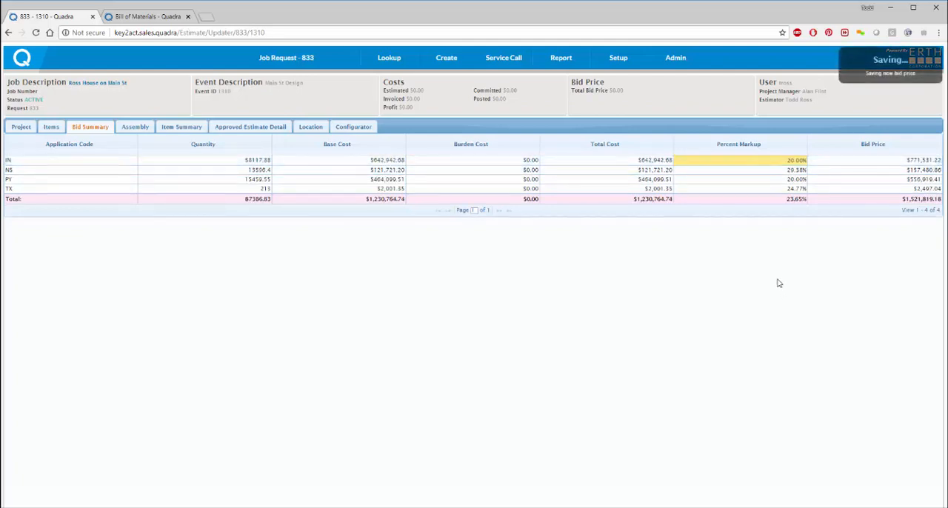
Step: Set the percent markup of application code NS to 30
{"action": "left_click", "coordinate": [794, 170]}
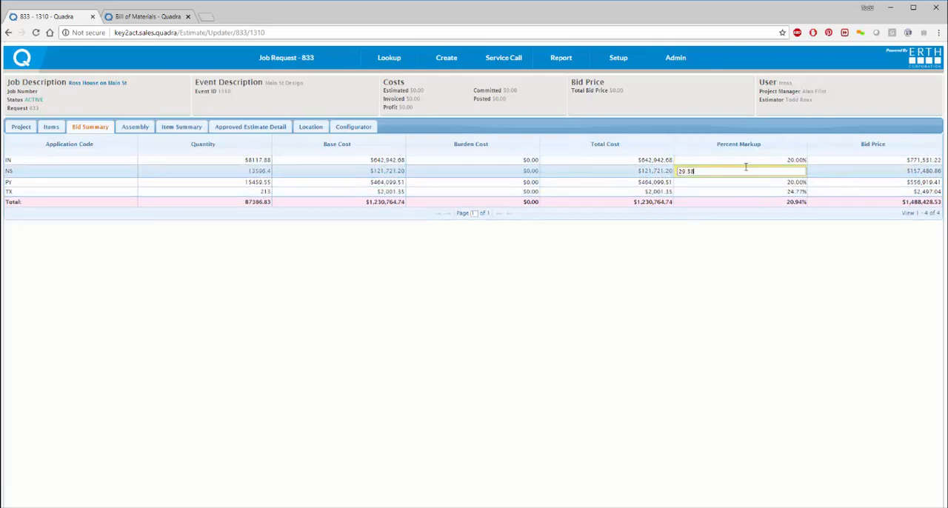
{"action": "type", "text": "50"}
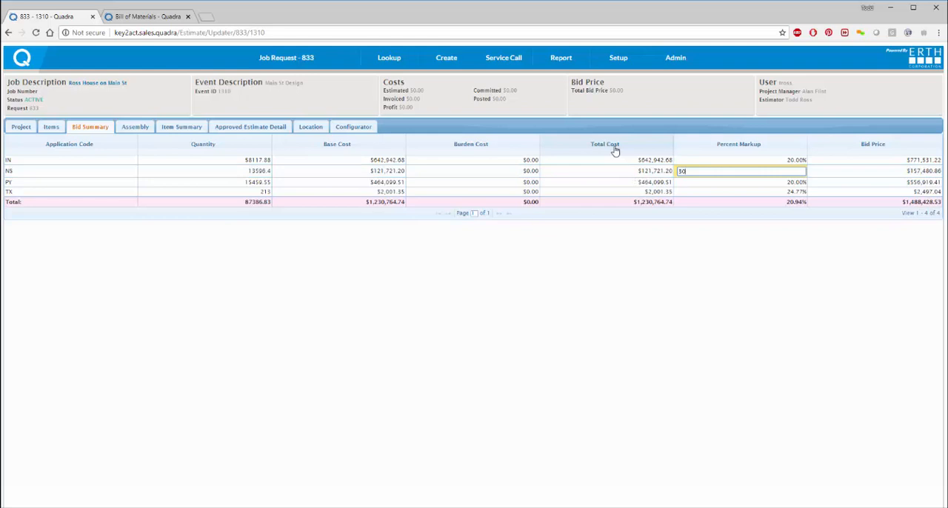
{"action": "key", "text": "Return"}
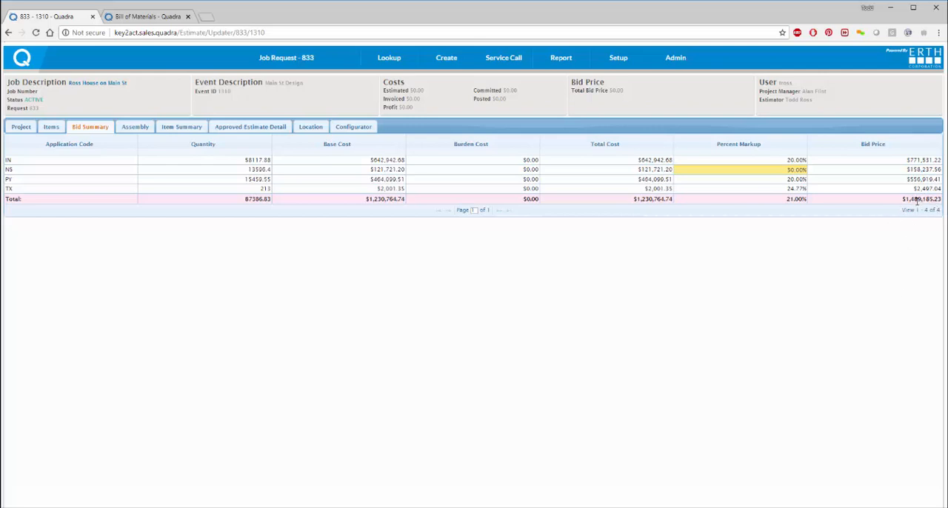
Step: Set the total bid price of the estimate to $1,485,000.00
{"action": "left_click", "coordinate": [917, 200]}
{"action": "double_click", "coordinate": [905, 200]}
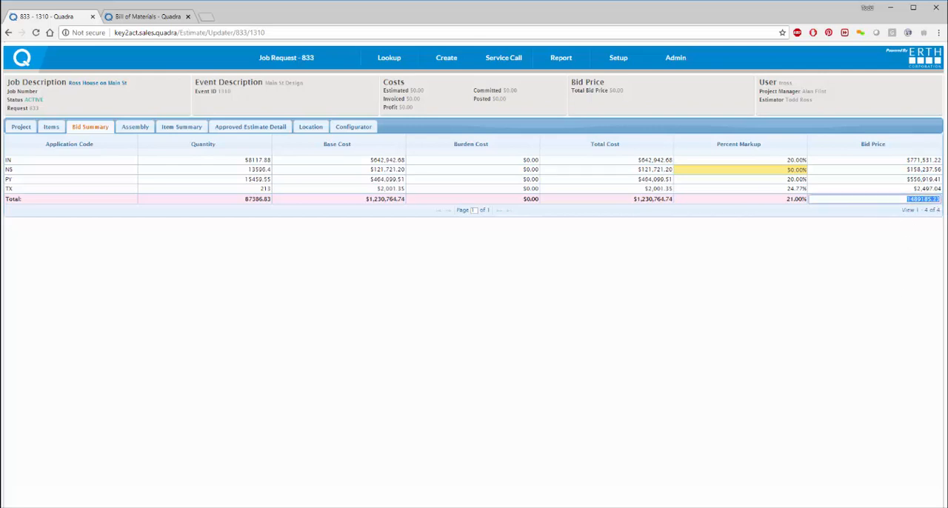
{"action": "type", "text": "1,"}
{"action": "key", "text": "Return"}
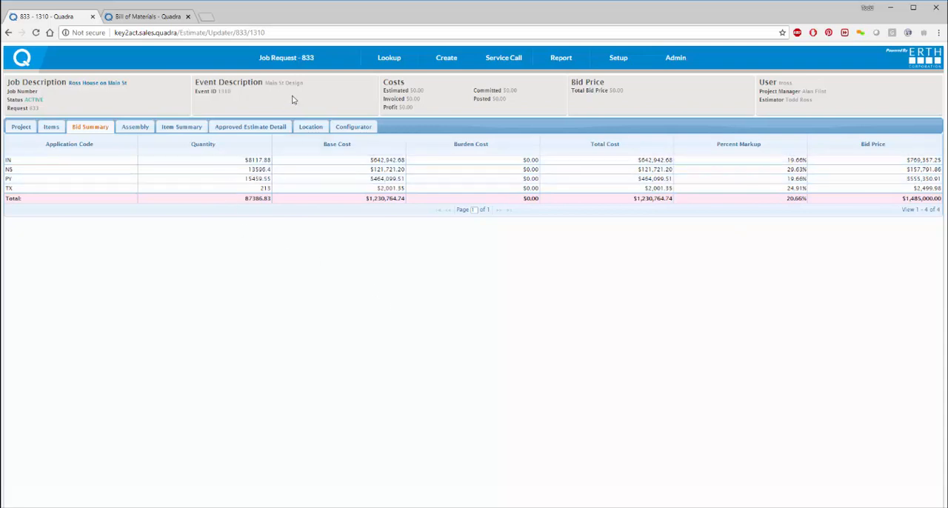
Step: Start a comment/file entry for the project's Bid / Quote Information task and choose lakeside_layout.jpg for upload
{"action": "mouse_move", "coordinate": [260, 68]}
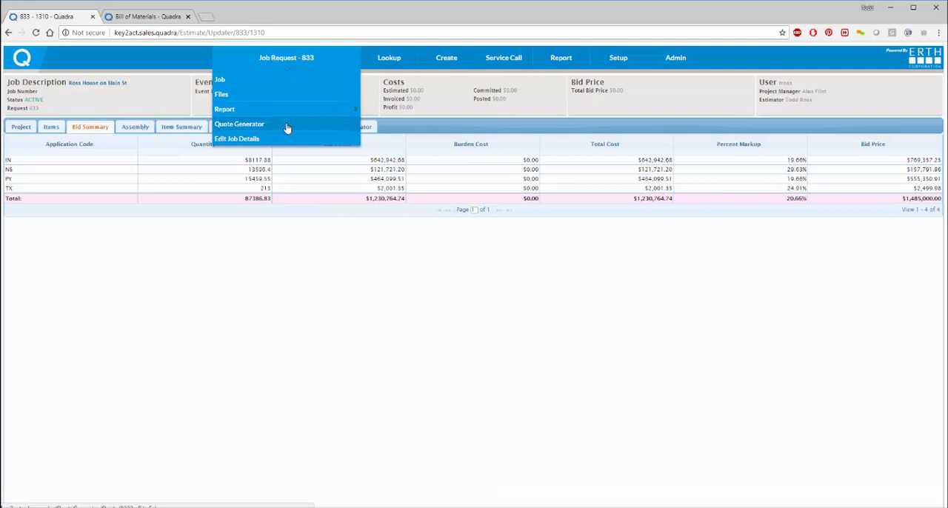
{"action": "left_click", "coordinate": [22, 128]}
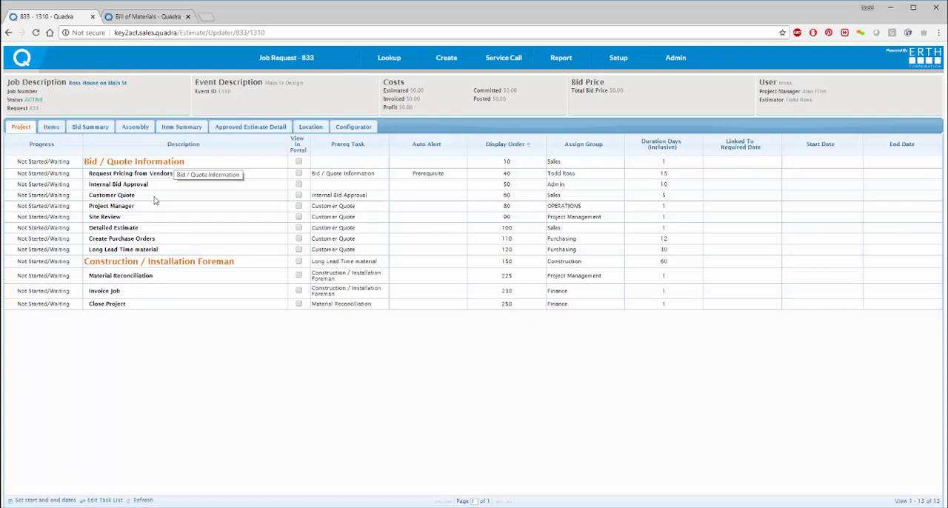
{"action": "left_click", "coordinate": [163, 161]}
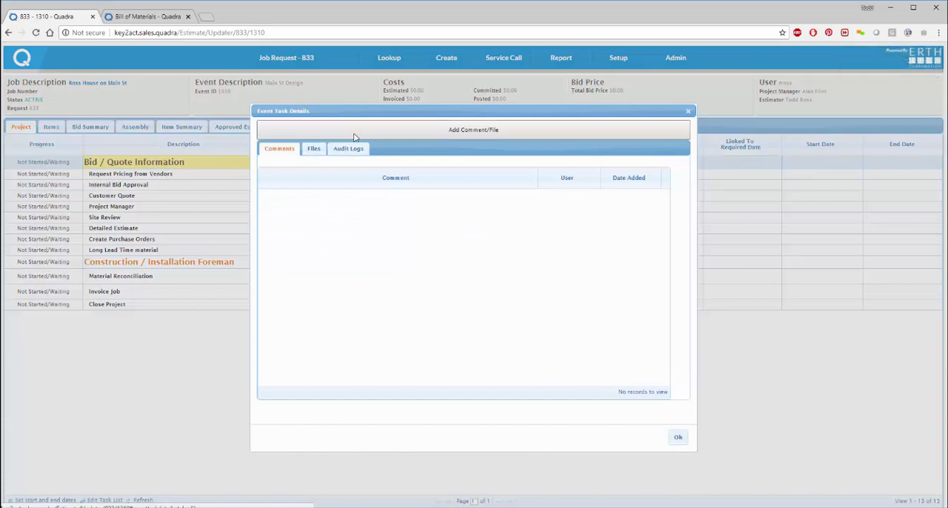
{"action": "left_click", "coordinate": [370, 133]}
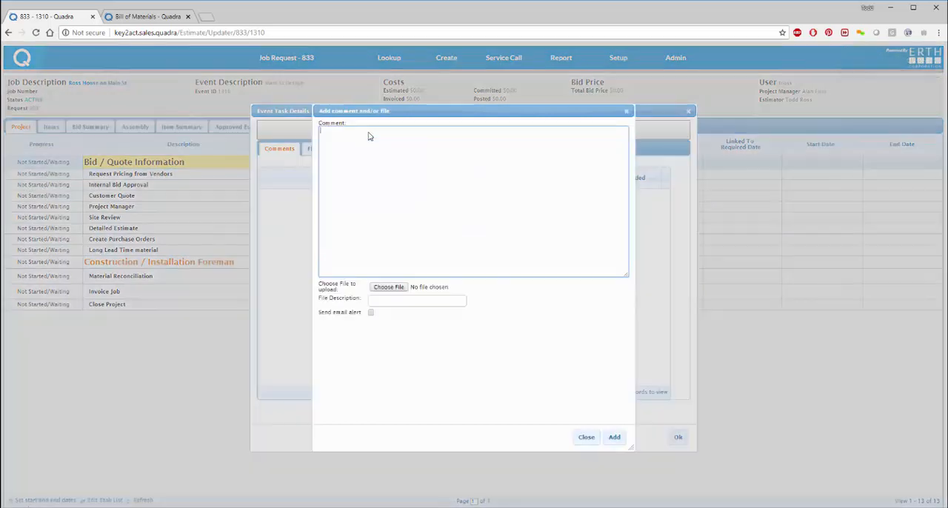
{"action": "left_click", "coordinate": [384, 288]}
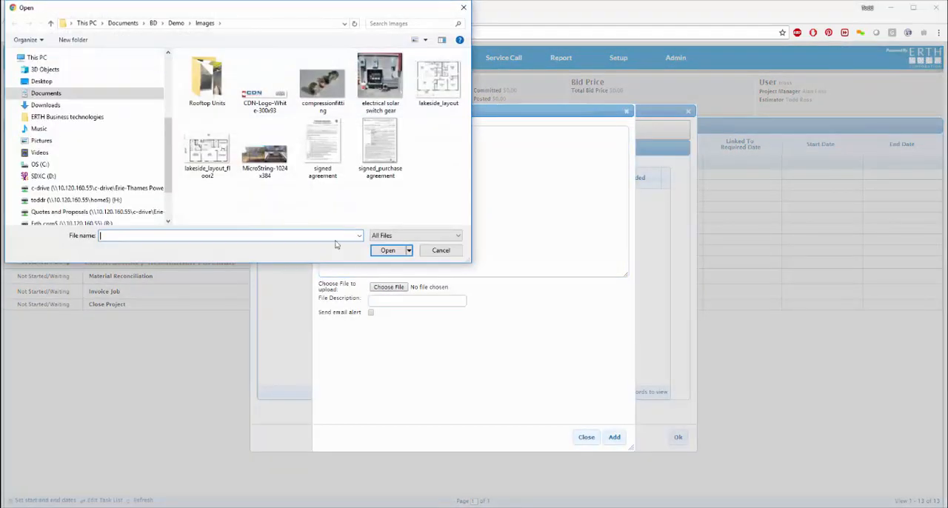
{"action": "double_click", "coordinate": [431, 92]}
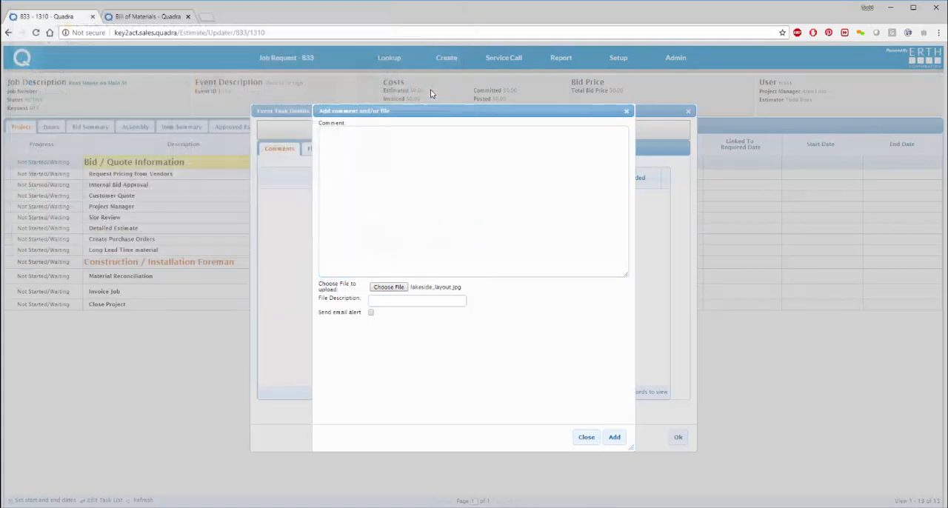
Step: Describe the chosen file as the main floor layout and add it to the task
{"action": "left_click", "coordinate": [400, 303]}
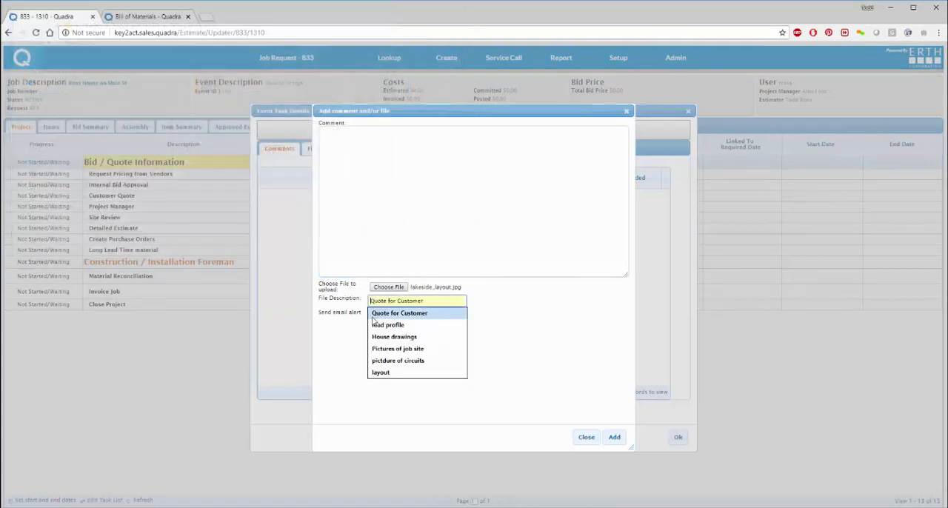
{"action": "type", "text": "main flo"}
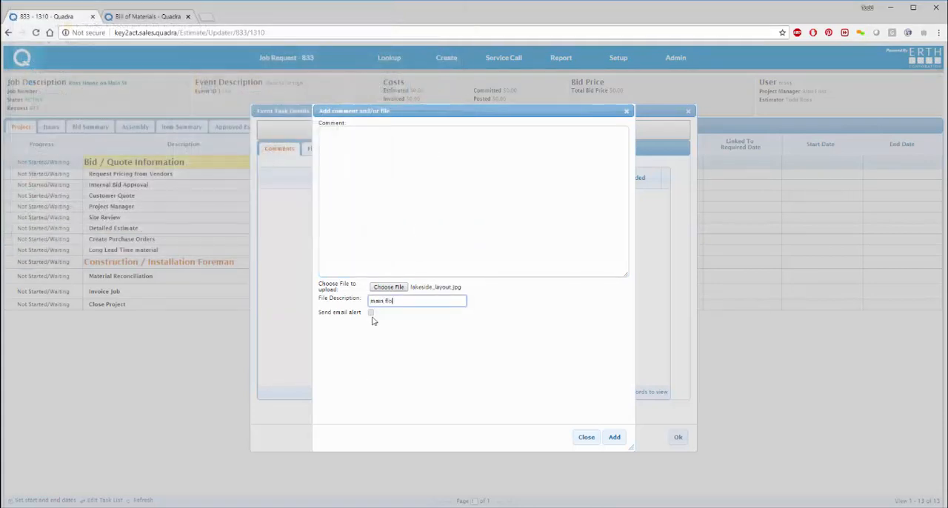
{"action": "type", "text": "or layout"}
{"action": "left_click", "coordinate": [614, 439]}
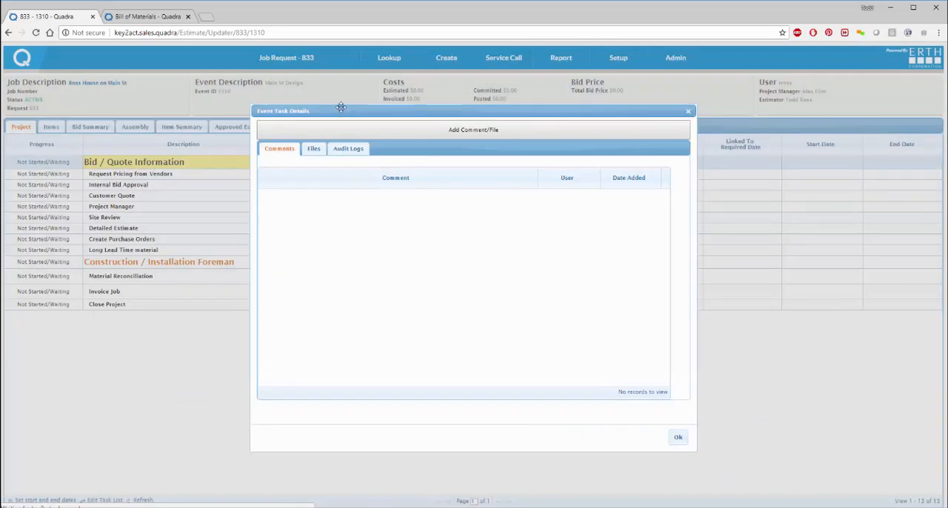
Step: Start another comment/file entry for the Bid / Quote Information task and choose lakeside_layout_floor2.jpg for upload
{"action": "left_click", "coordinate": [390, 130]}
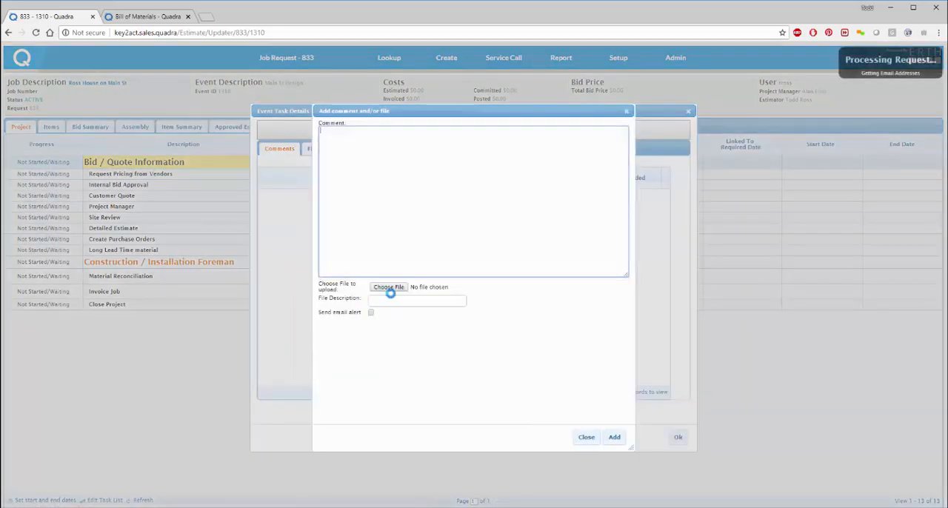
{"action": "left_click", "coordinate": [389, 288]}
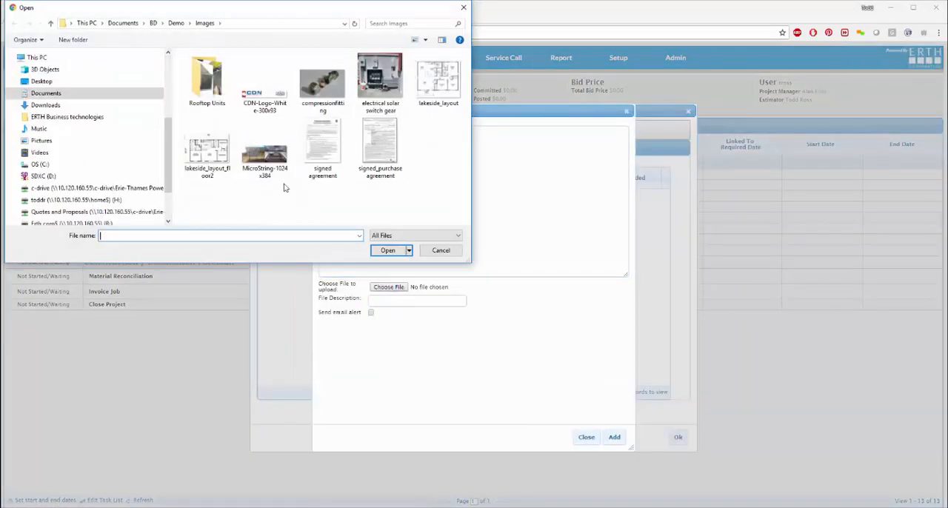
{"action": "left_click", "coordinate": [208, 152]}
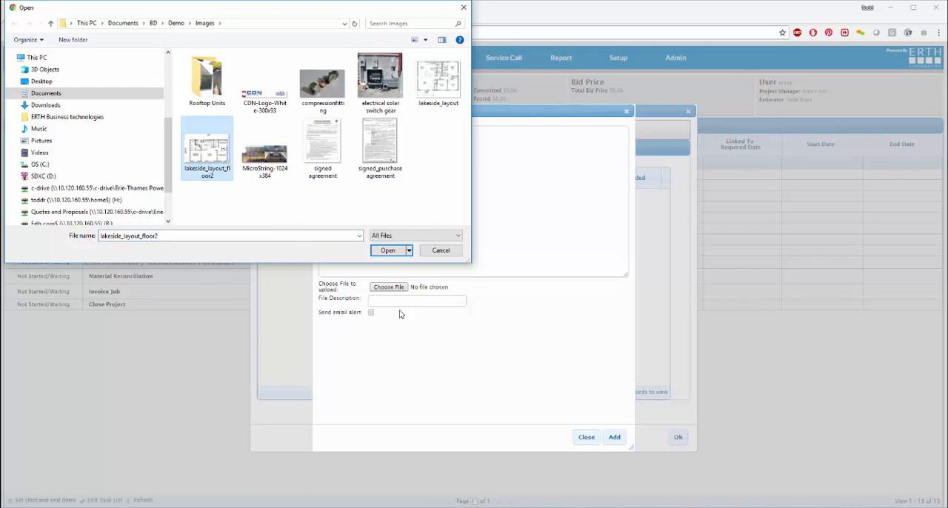
{"action": "double_click", "coordinate": [212, 168]}
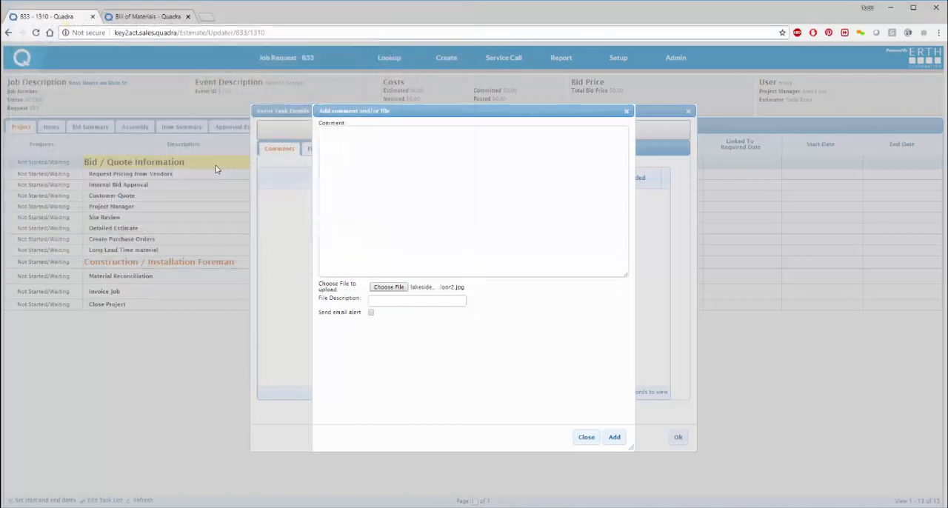
Step: Describe the file as "first floor layout", comment "They going with the Carling Model", add the entry and close the task details
{"action": "left_click", "coordinate": [390, 306]}
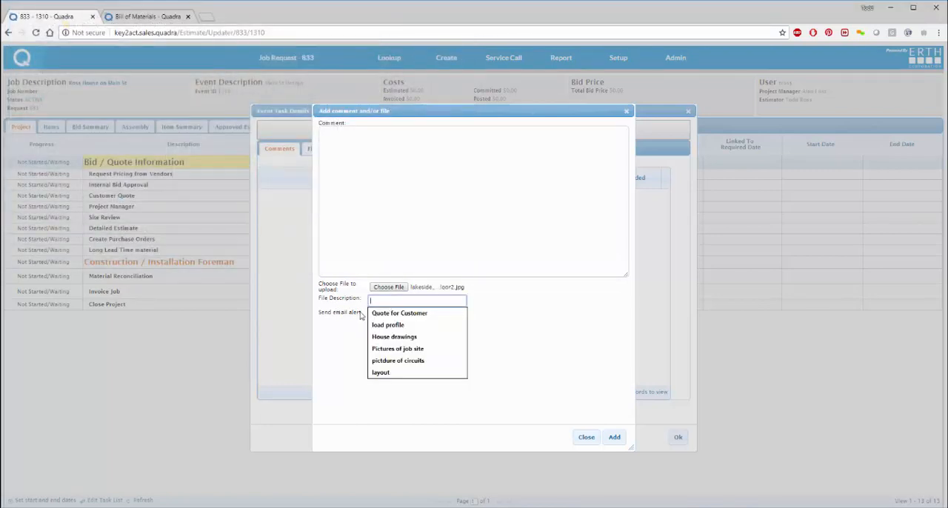
{"action": "type", "text": "Fin"}
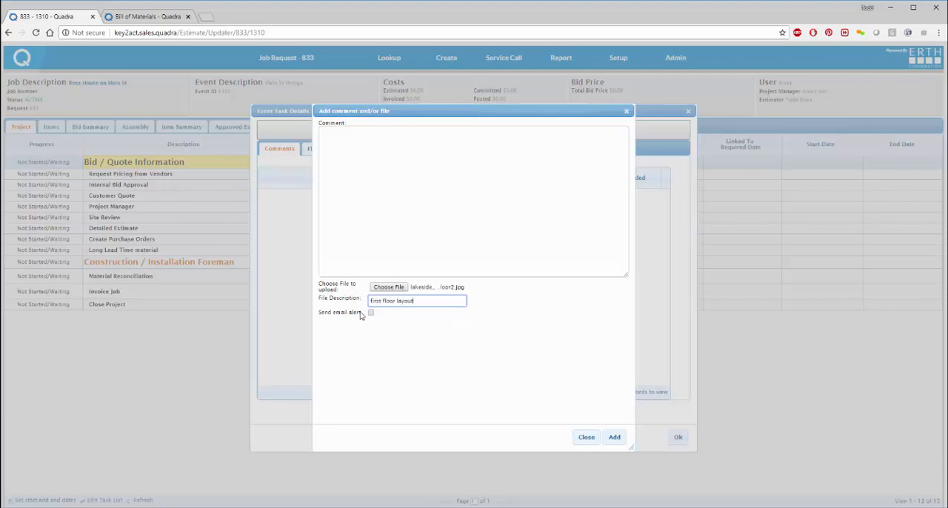
{"action": "left_click", "coordinate": [366, 150]}
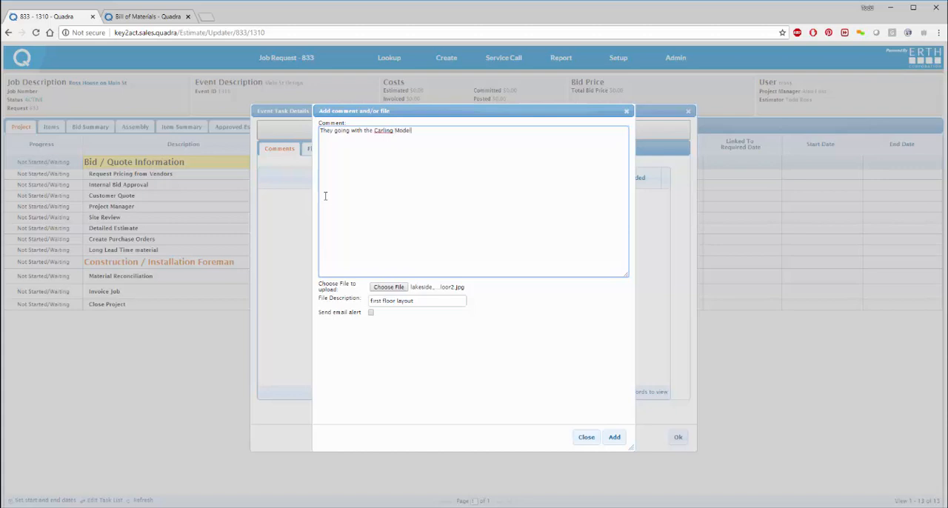
{"action": "left_click", "coordinate": [614, 437]}
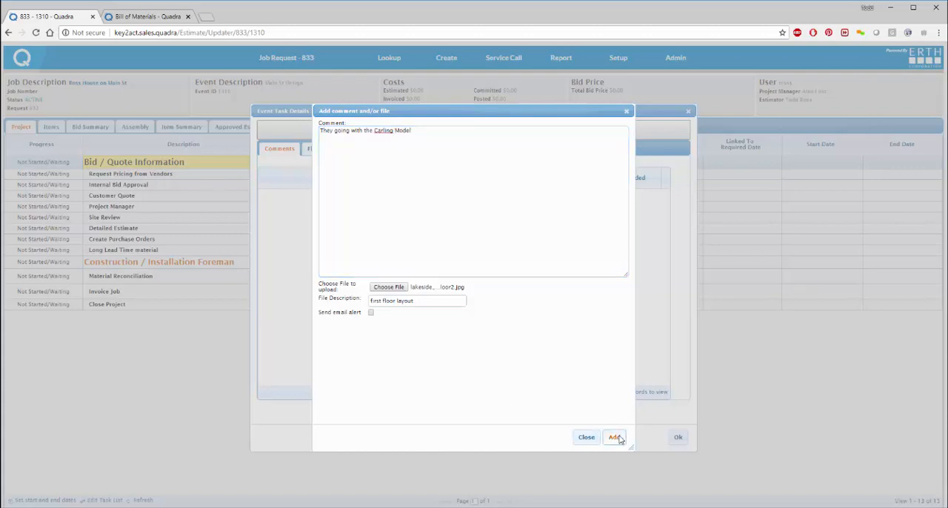
{"action": "left_click", "coordinate": [678, 438]}
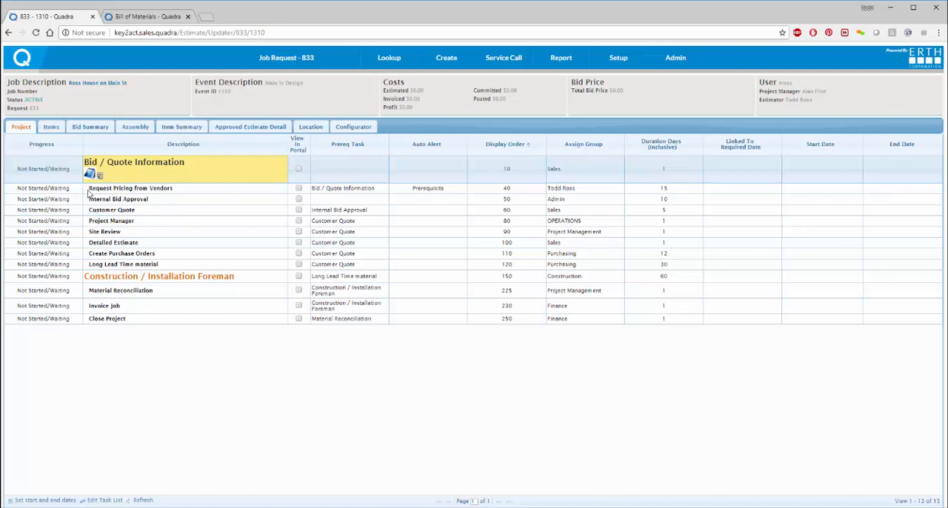
Step: Review the Bid / Quote Information task's attachments, viewing lakeside_layout.jpg and lakeside_layout_floor2.jpg, and check its comments
{"action": "left_click", "coordinate": [89, 174]}
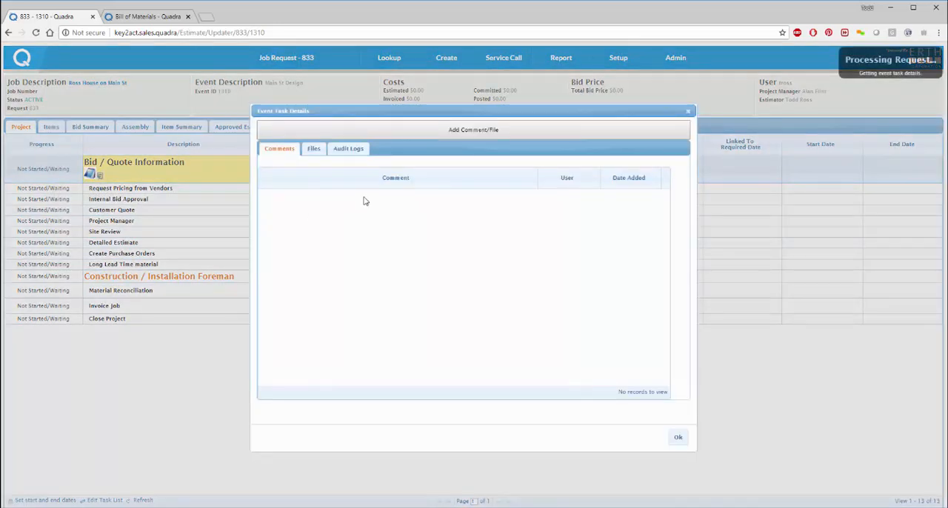
{"action": "left_click", "coordinate": [313, 148]}
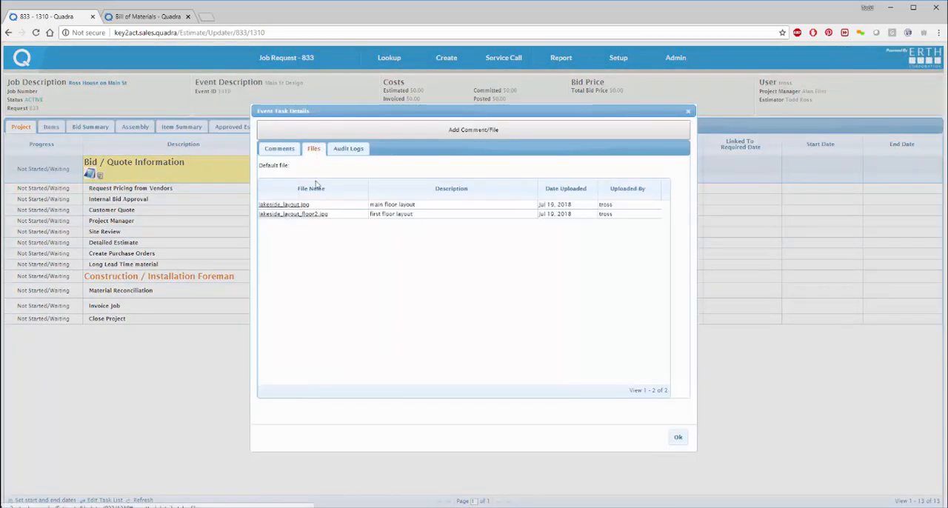
{"action": "left_click", "coordinate": [276, 208]}
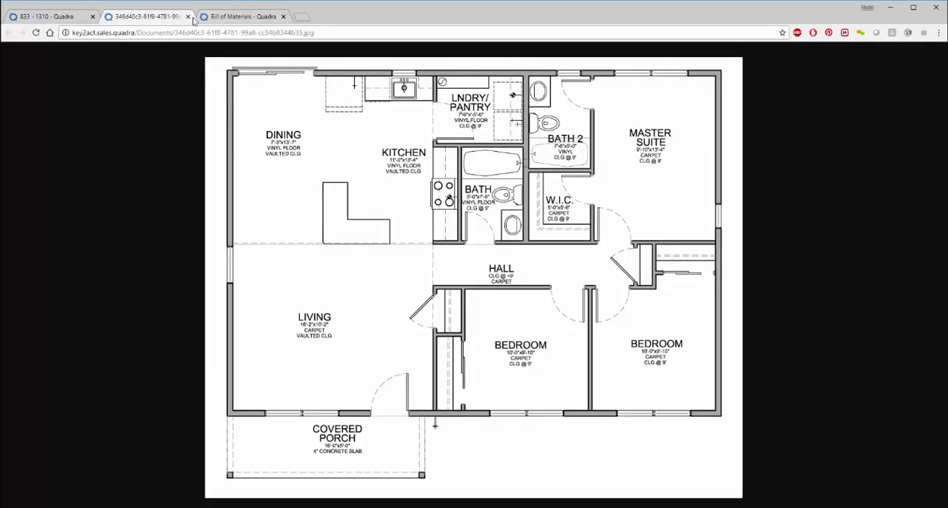
{"action": "left_click", "coordinate": [77, 19]}
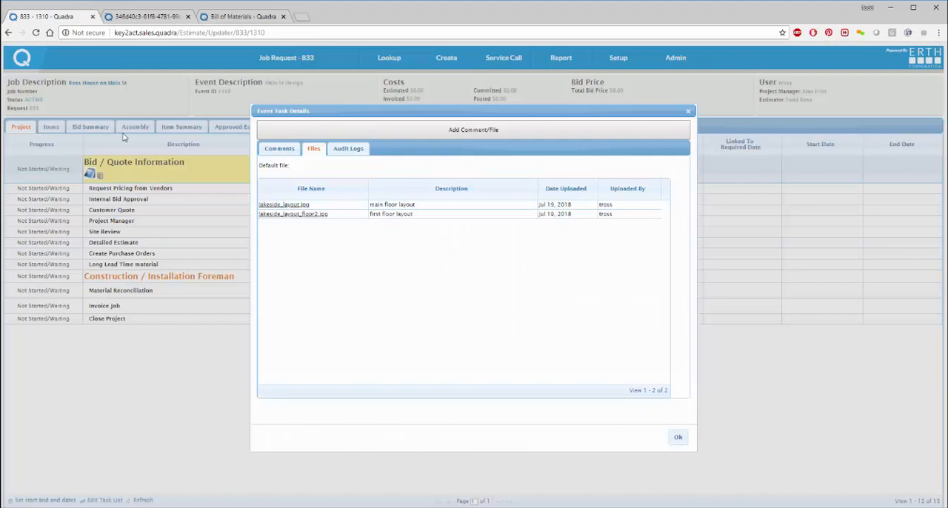
{"action": "left_click", "coordinate": [295, 216]}
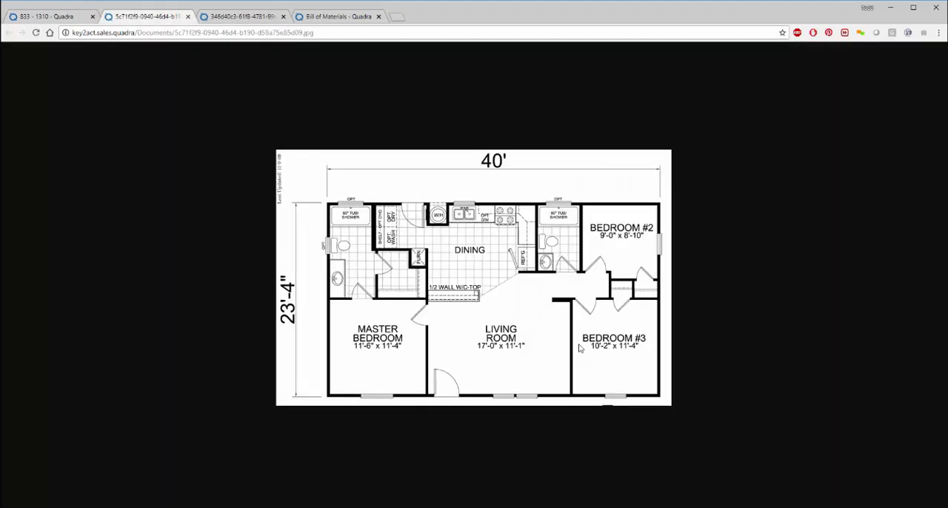
{"action": "left_click", "coordinate": [66, 18]}
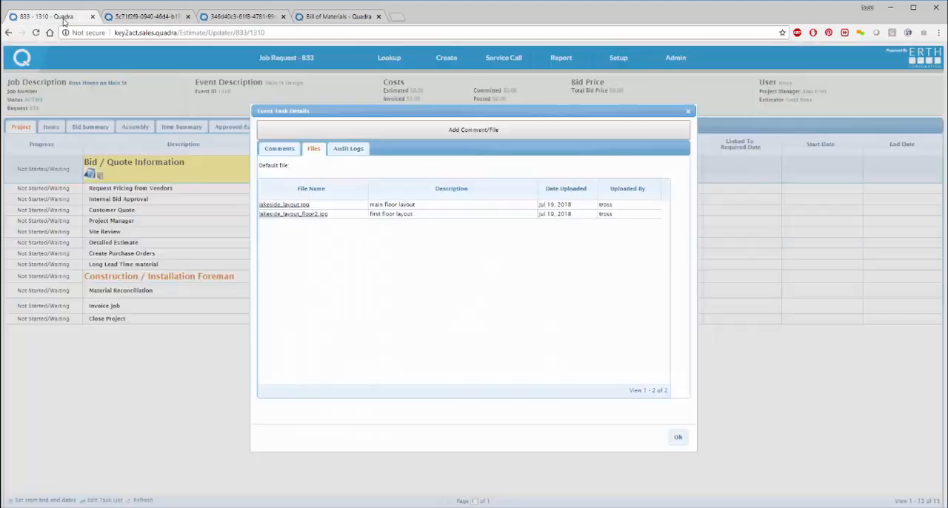
{"action": "left_click", "coordinate": [268, 151]}
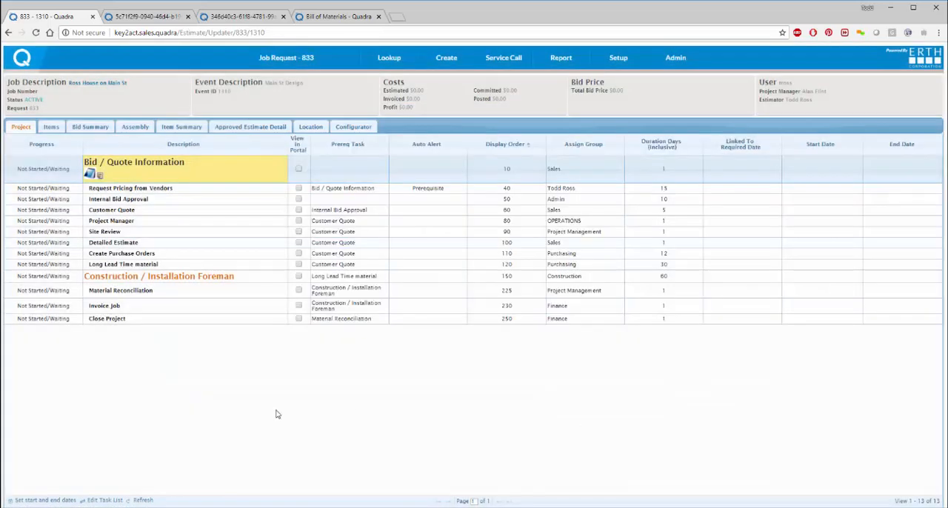
{"action": "left_click", "coordinate": [678, 437]}
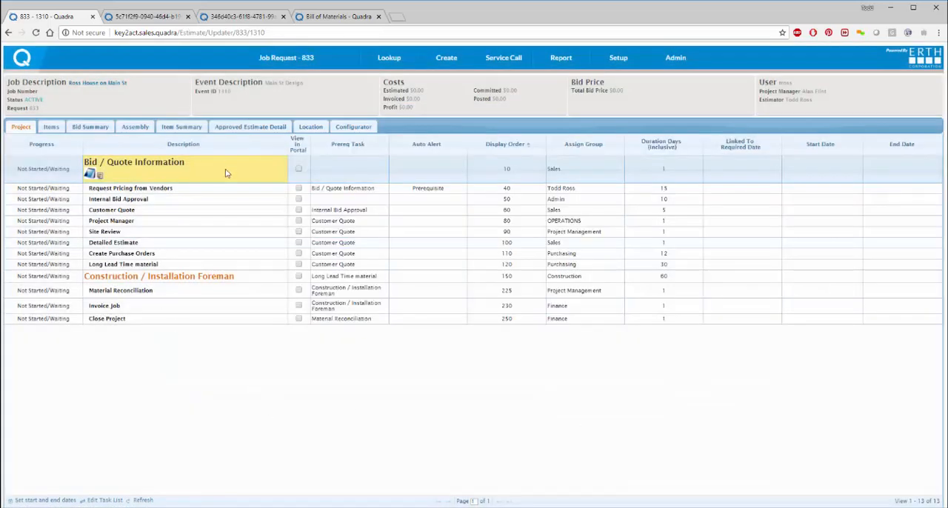
Step: Set the progress of the Bid / Quote Information task to 100% Complete/Approved
{"action": "left_click", "coordinate": [43, 169]}
{"action": "left_click", "coordinate": [80, 169]}
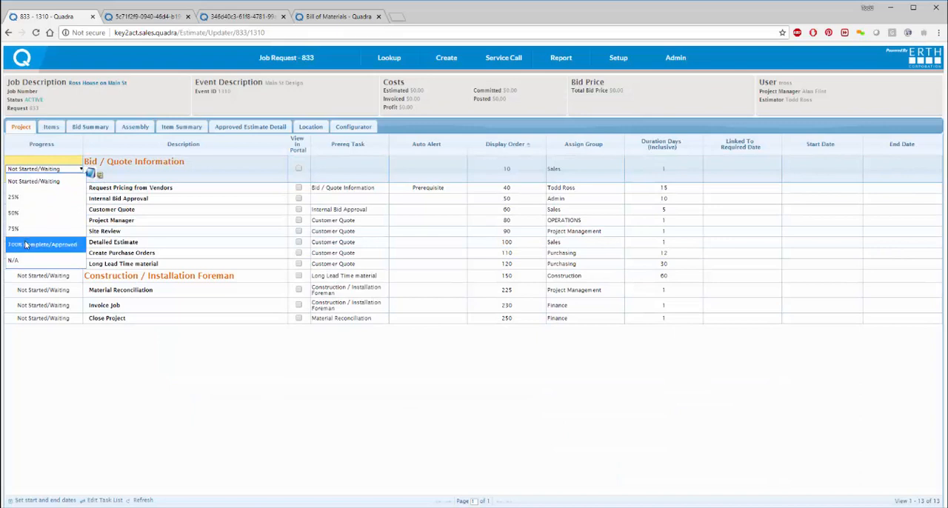
{"action": "left_click", "coordinate": [25, 244]}
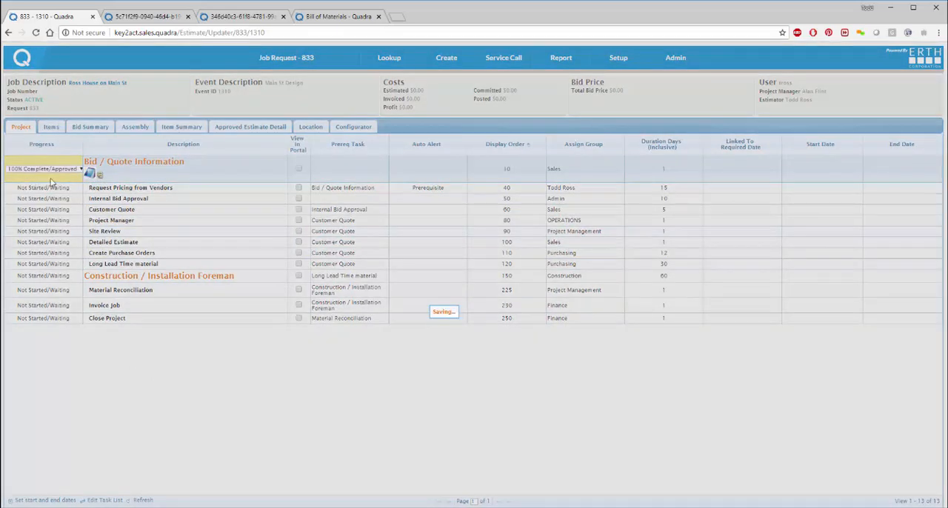
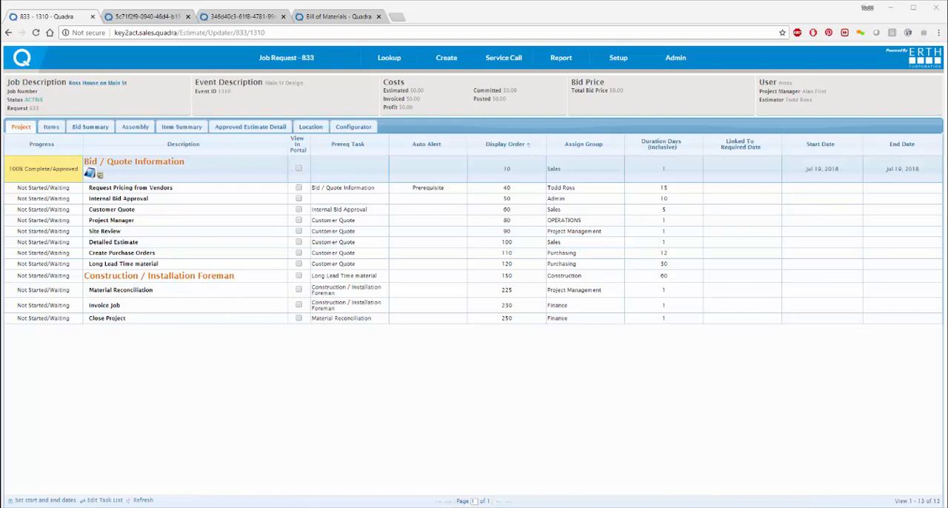
Step: Check the prerequisite-completed notification e-mail and set the progress of the Request Pricing from Vendors task to 100% Complete/Approved
{"action": "left_click_drag", "start_coordinate": [149, 507], "coordinate": [444, 102]}
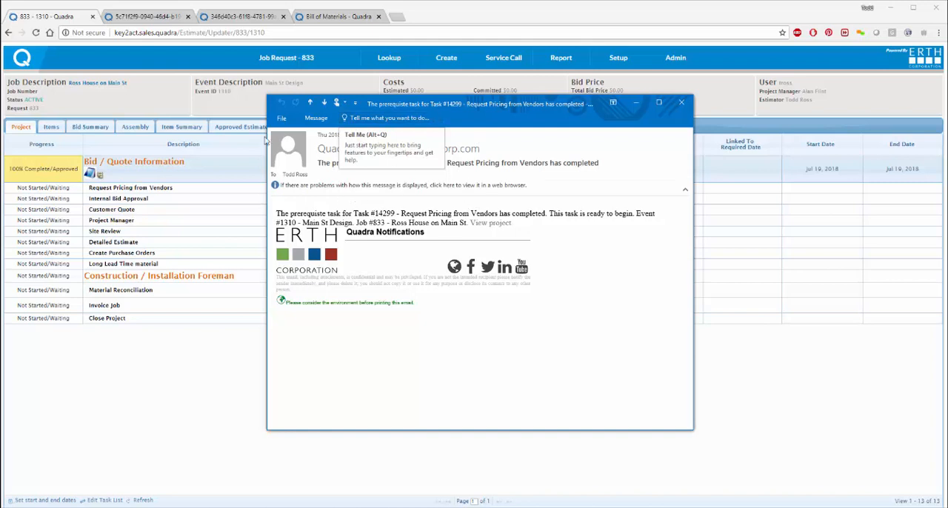
{"action": "left_click", "coordinate": [635, 104]}
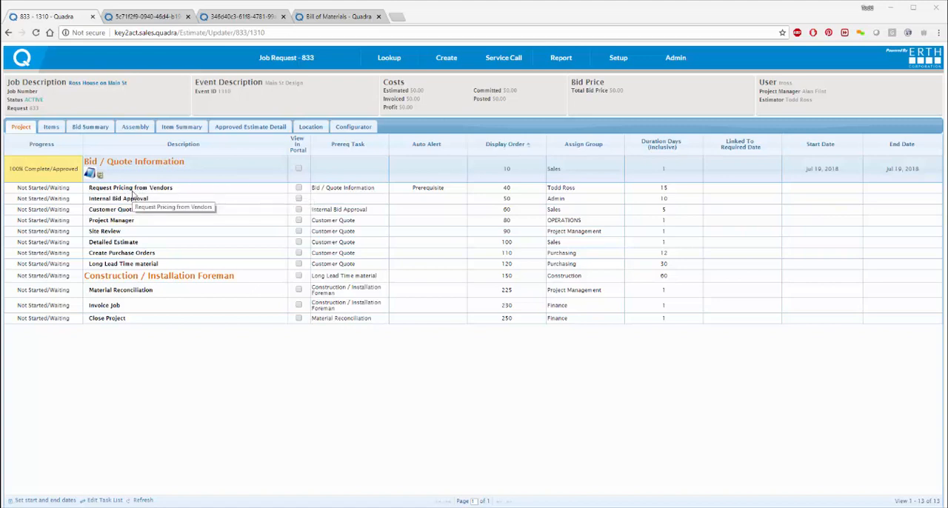
{"action": "left_click", "coordinate": [55, 189]}
{"action": "left_click", "coordinate": [56, 189]}
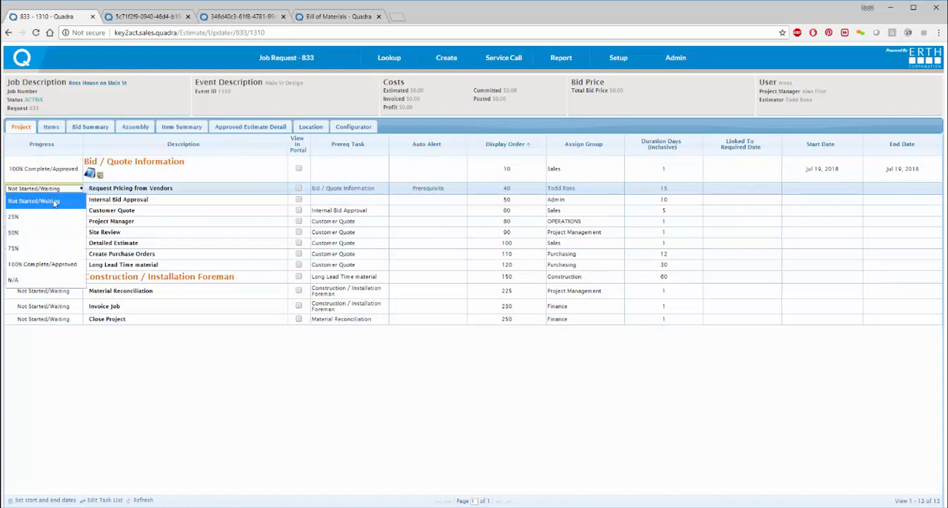
{"action": "left_click", "coordinate": [41, 267]}
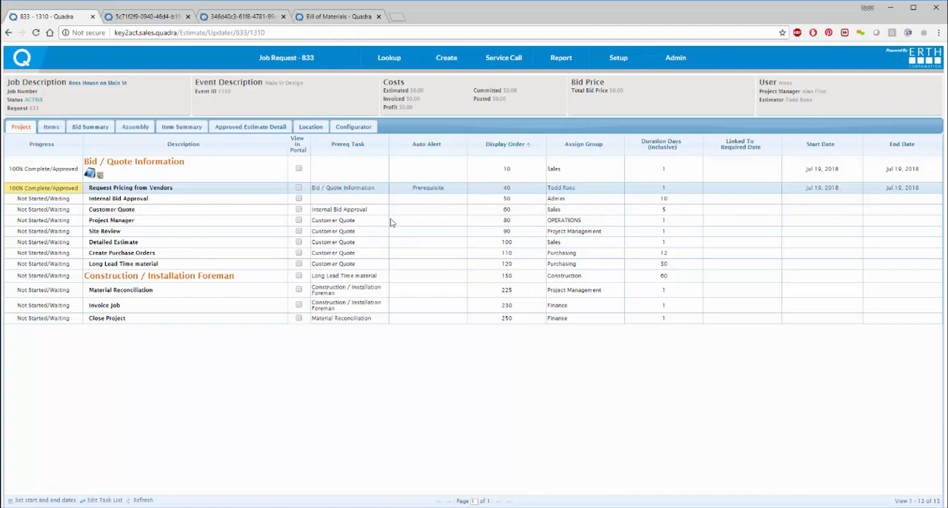
Step: Attach the signed_purchase agreement image to the Customer Quote task with the file description "Quote for Customer" and close the task details
{"action": "left_click", "coordinate": [152, 212]}
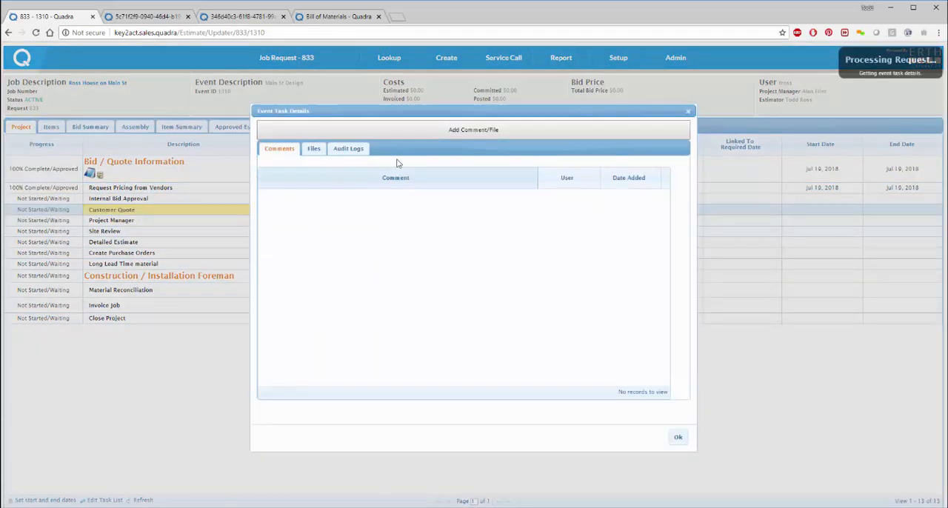
{"action": "left_click", "coordinate": [427, 130]}
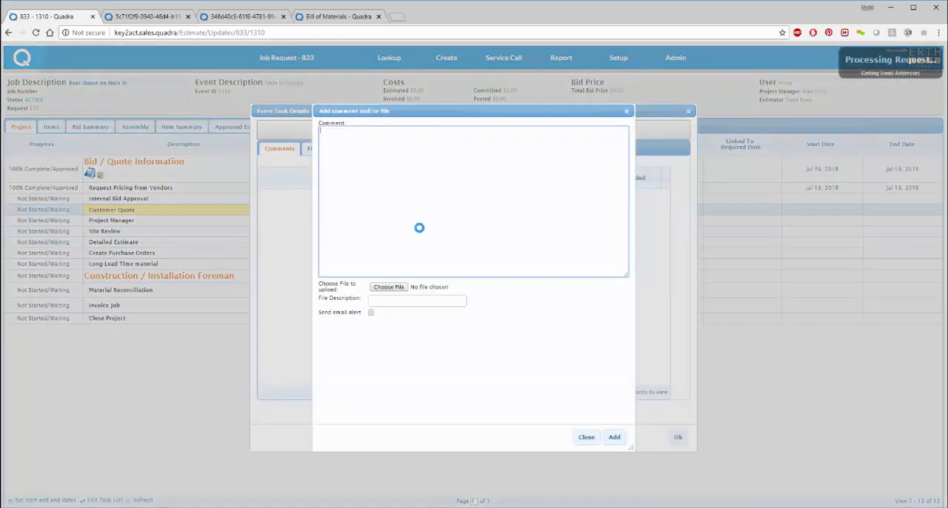
{"action": "left_click", "coordinate": [386, 286]}
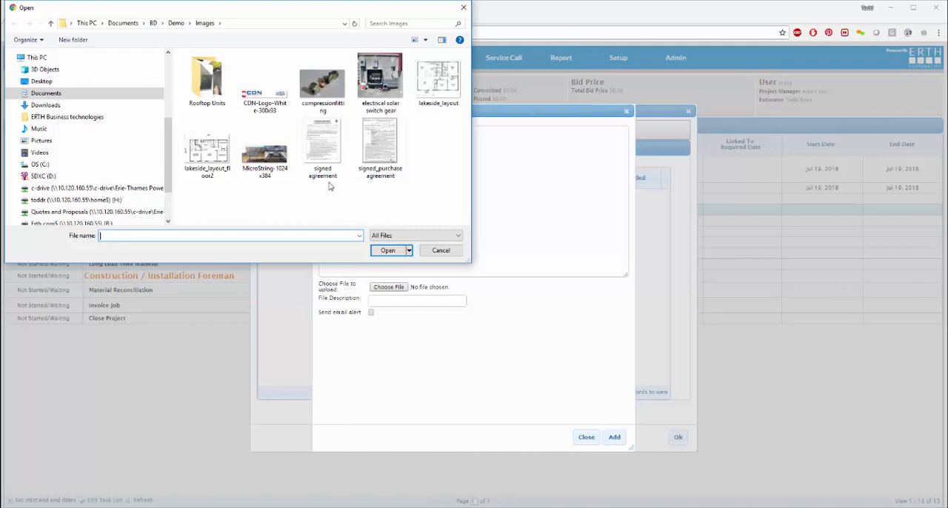
{"action": "double_click", "coordinate": [382, 148]}
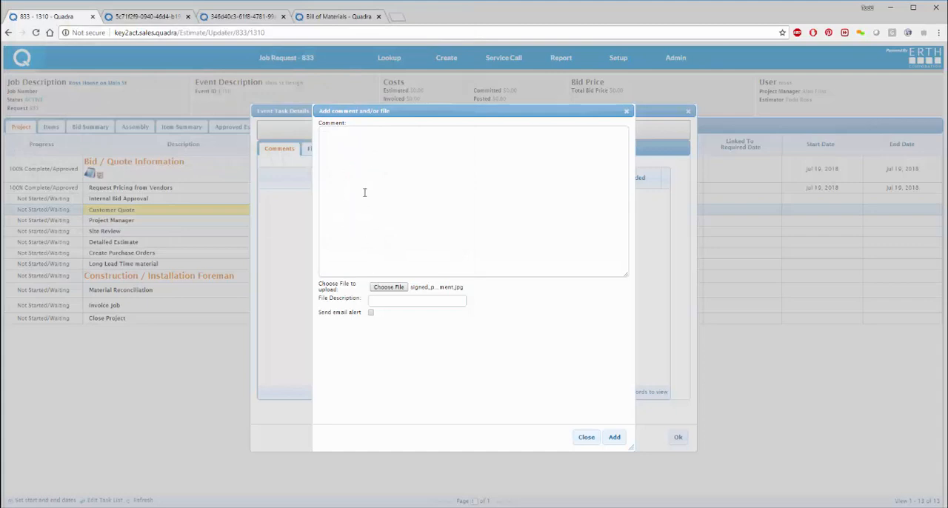
{"action": "left_click", "coordinate": [398, 303]}
{"action": "left_click", "coordinate": [397, 311]}
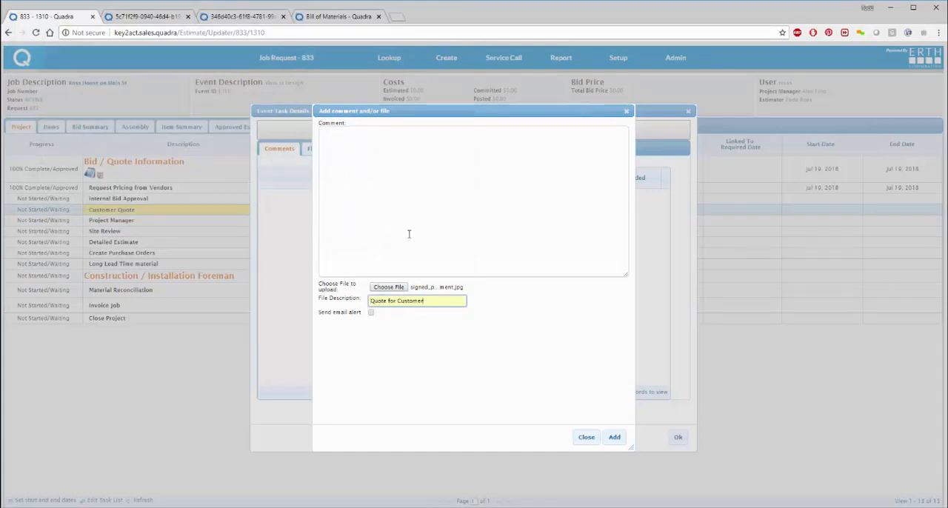
{"action": "left_click", "coordinate": [614, 437]}
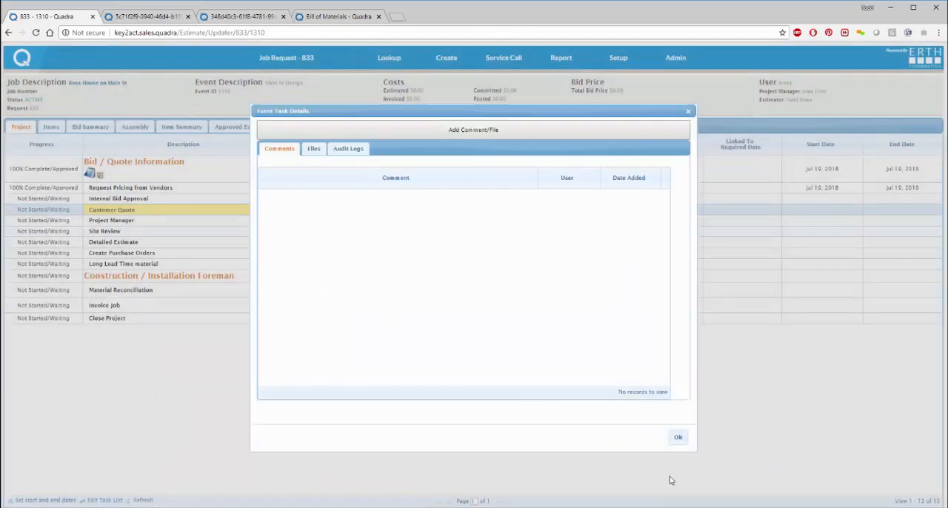
{"action": "left_click", "coordinate": [677, 438]}
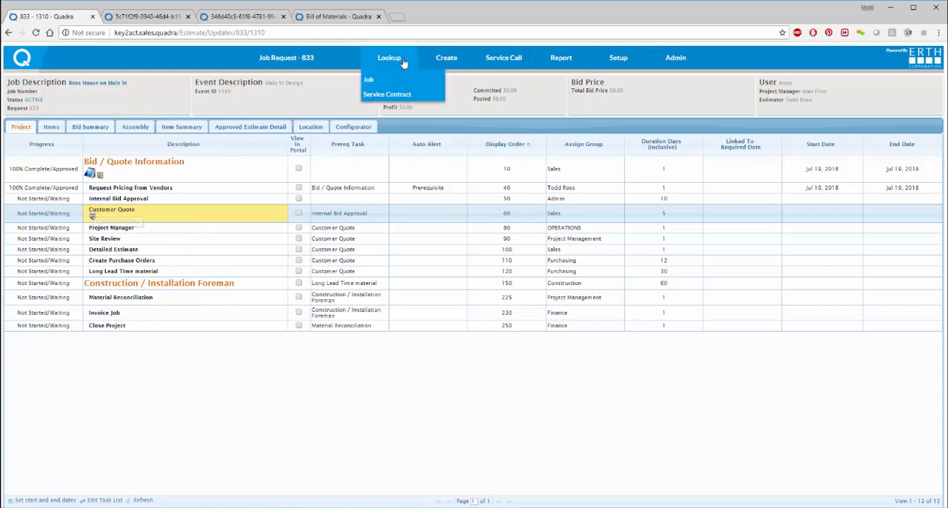
Step: Create a quote for job 833 in the Quote Generator from the Main St Design event, described as "Example Quote for Key2Act"
{"action": "mouse_move", "coordinate": [285, 57]}
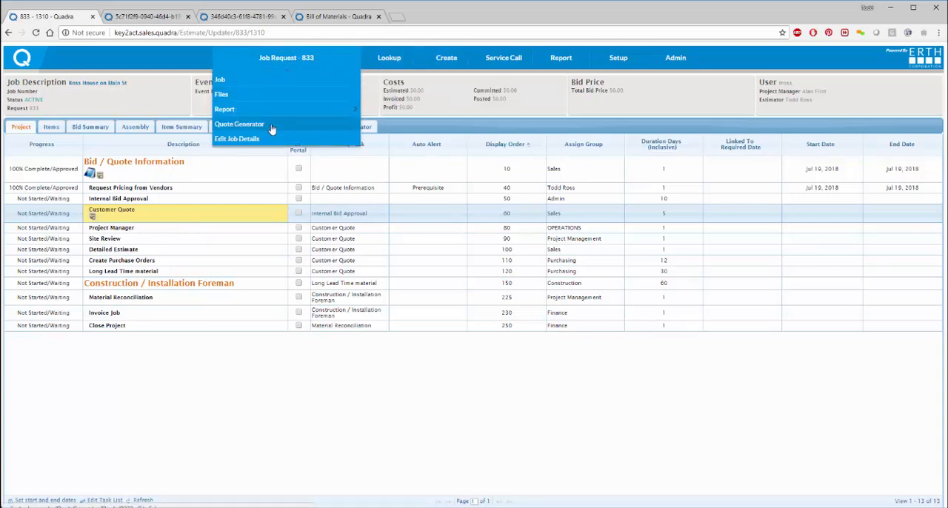
{"action": "left_click", "coordinate": [271, 124]}
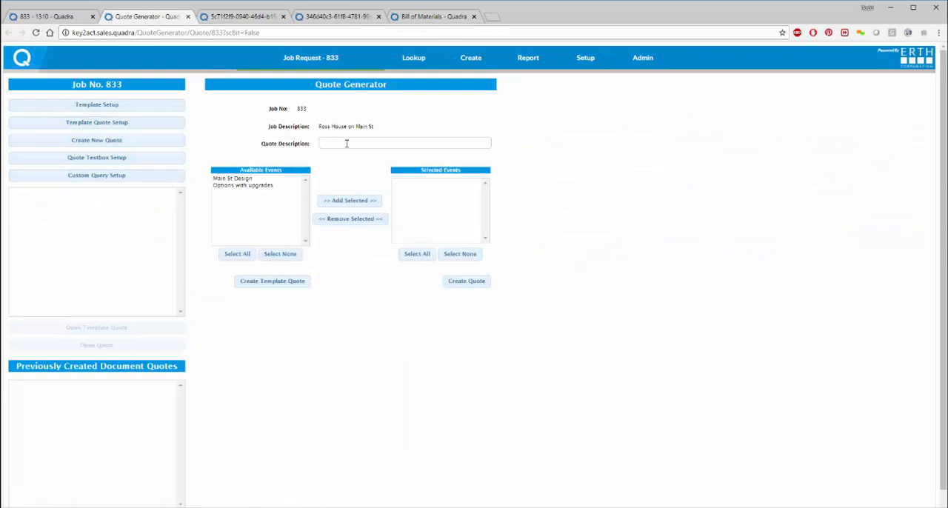
{"action": "left_click", "coordinate": [232, 179]}
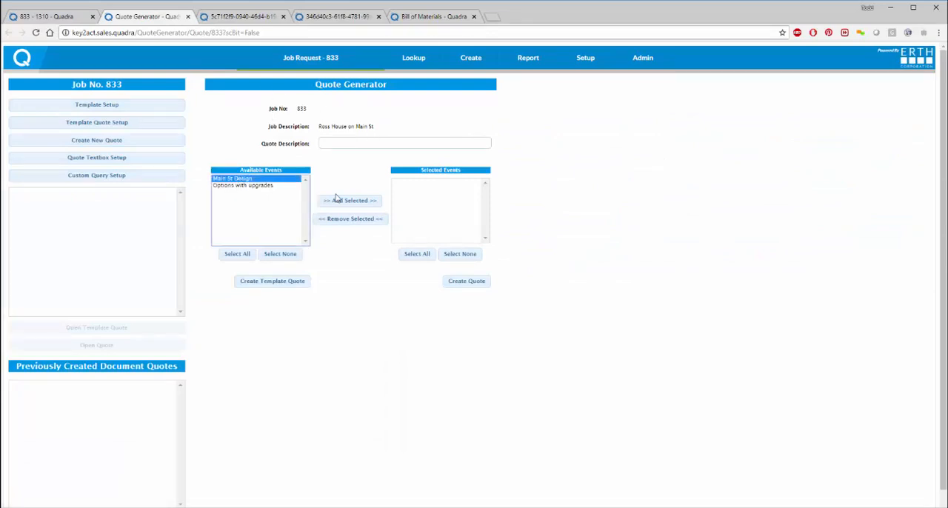
{"action": "left_click", "coordinate": [343, 200]}
{"action": "left_click", "coordinate": [372, 143]}
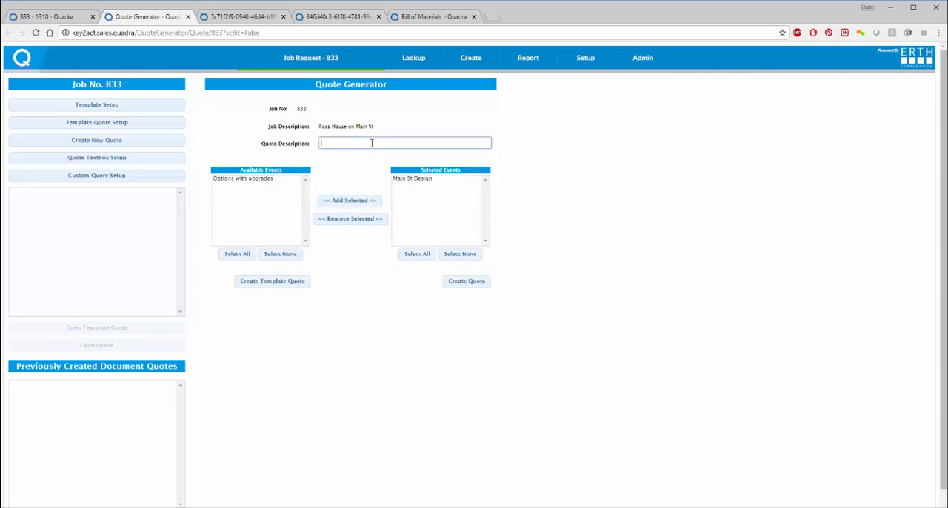
{"action": "type", "text": "Example Quote for Key2Act"}
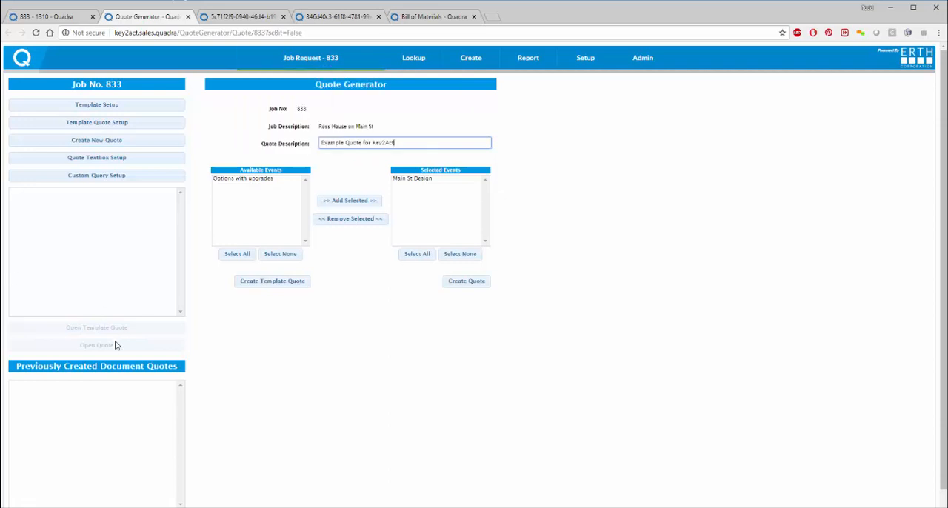
{"action": "left_click", "coordinate": [472, 280]}
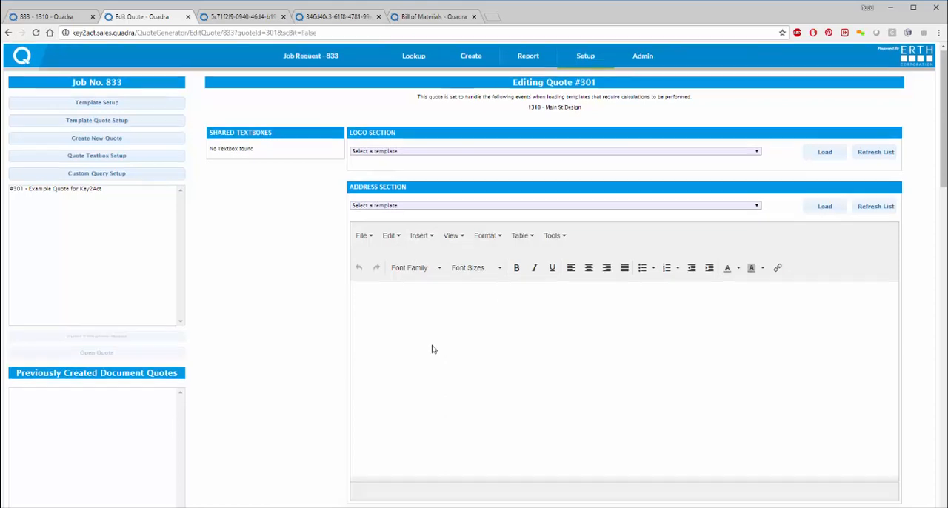
Step: Load the "36 - Kerner Group" template into the quote's Logo Section
{"action": "scroll", "coordinate": [431, 345], "scroll_direction": "down", "scroll_amount": 2}
{"action": "scroll", "coordinate": [428, 341], "scroll_direction": "up", "scroll_amount": 2}
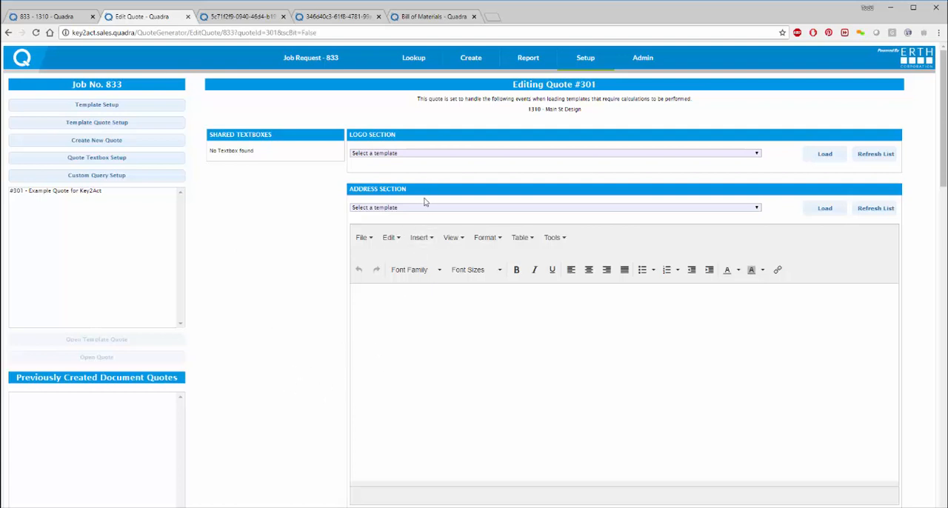
{"action": "left_click", "coordinate": [437, 154]}
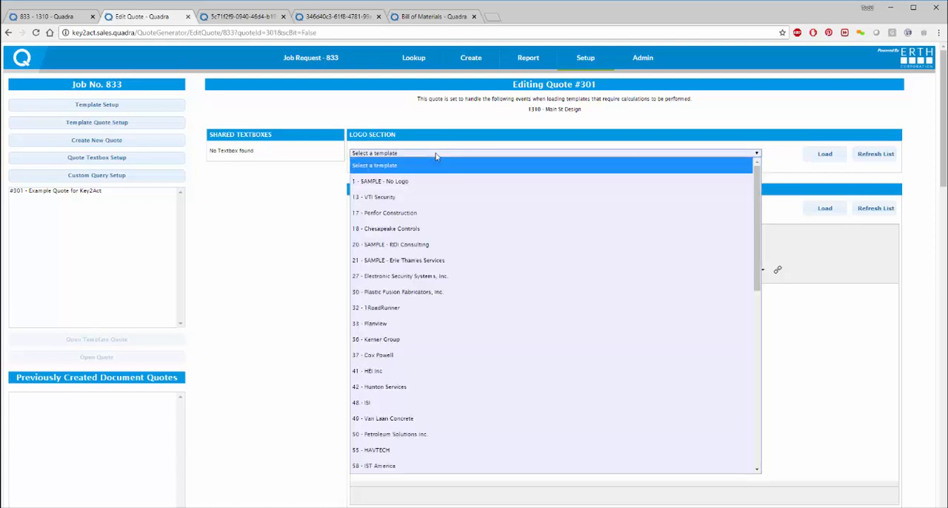
{"action": "left_click", "coordinate": [382, 340]}
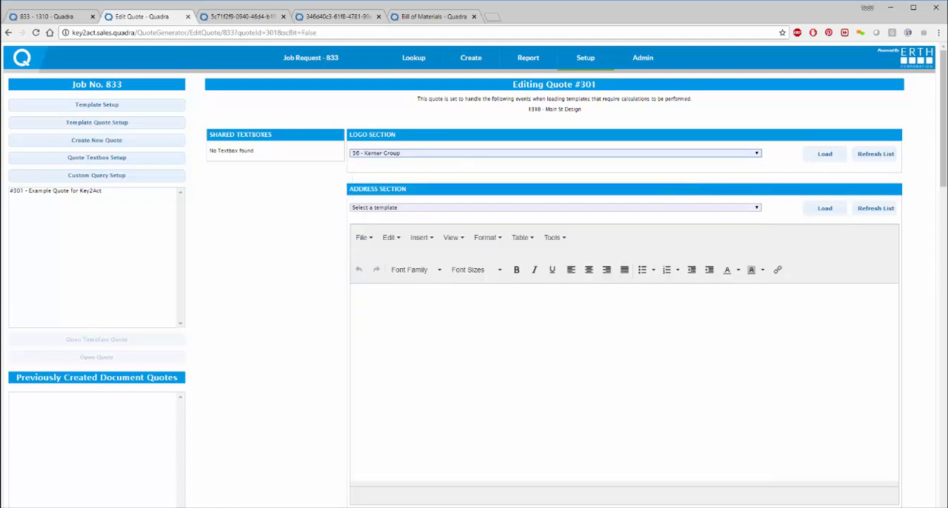
{"action": "left_click", "coordinate": [824, 154]}
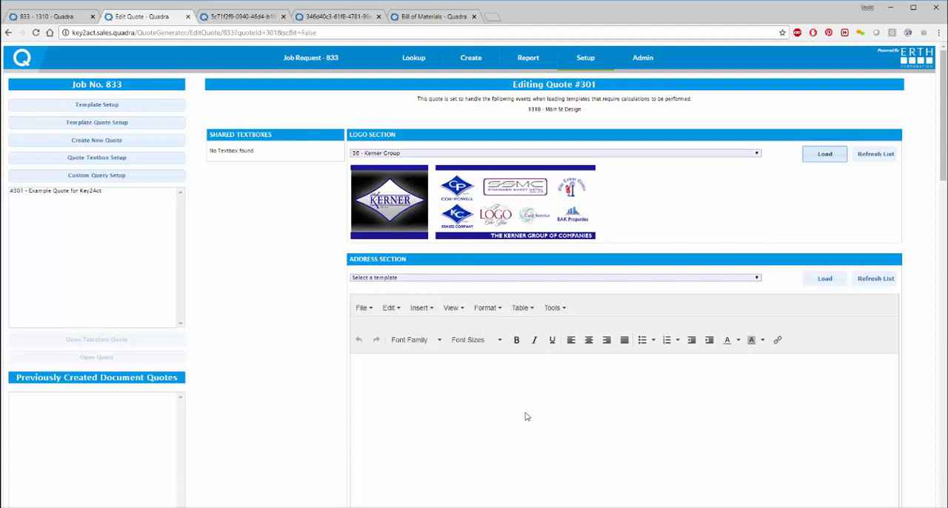
Step: Load the "70 - ESS" template into the quote's Address Section
{"action": "scroll", "coordinate": [526, 417], "scroll_direction": "down", "scroll_amount": 1}
{"action": "left_click", "coordinate": [453, 245]}
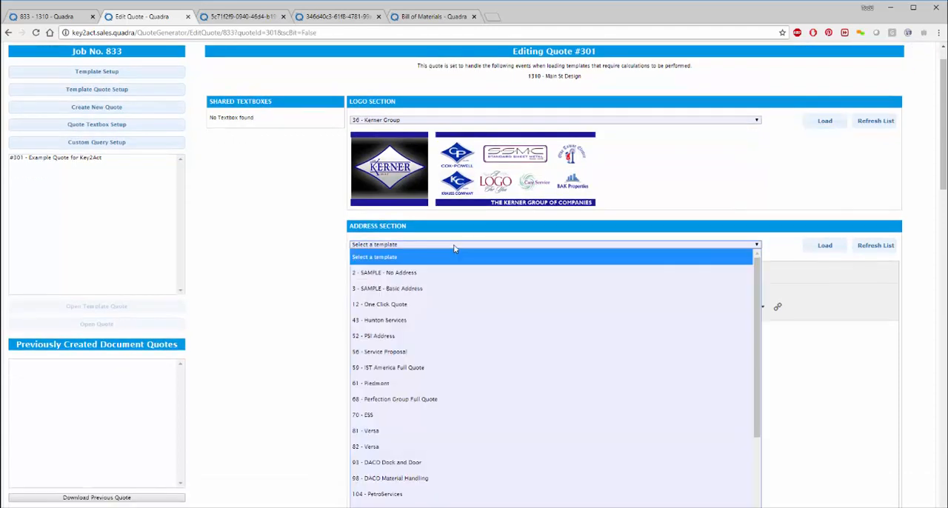
{"action": "left_click", "coordinate": [419, 416]}
{"action": "left_click", "coordinate": [825, 249]}
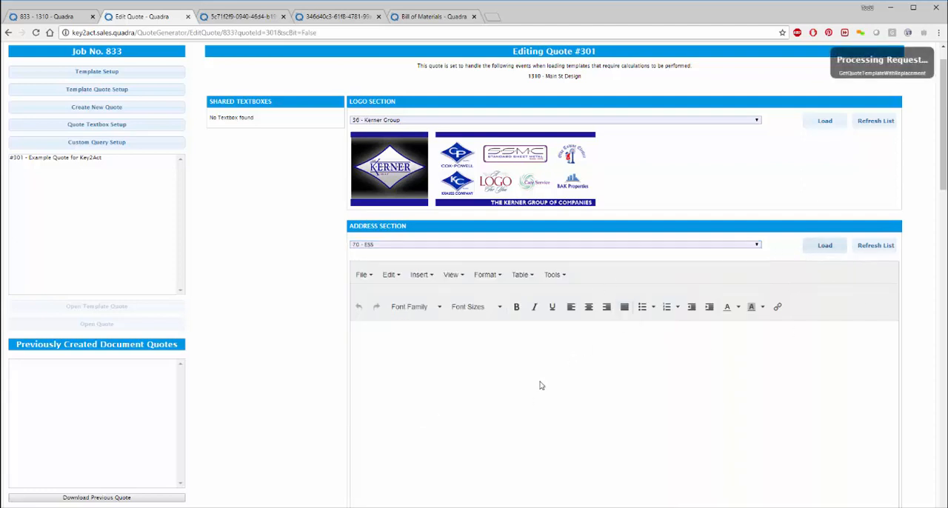
Step: Look over the loaded address letter and load the "28 - ESSI Intro" template into the quote's Introduction Section
{"action": "scroll", "coordinate": [540, 384], "scroll_direction": "down", "scroll_amount": 3}
{"action": "scroll", "coordinate": [310, 321], "scroll_direction": "down", "scroll_amount": 2}
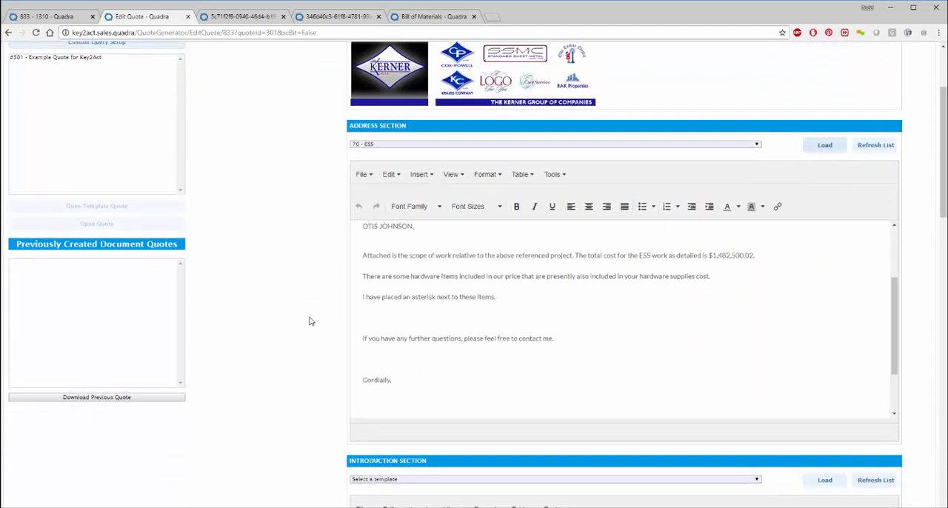
{"action": "scroll", "coordinate": [310, 320], "scroll_direction": "down", "scroll_amount": 3}
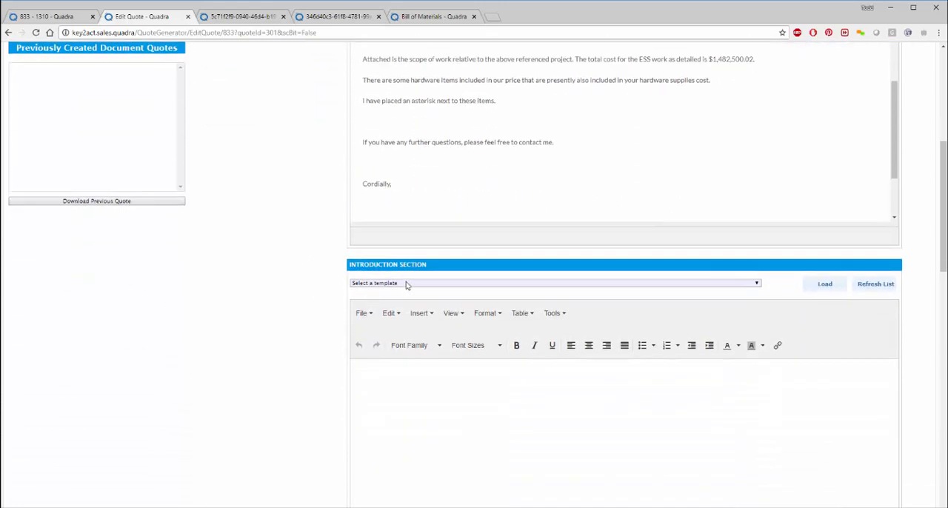
{"action": "scroll", "coordinate": [494, 185], "scroll_direction": "up", "scroll_amount": 3}
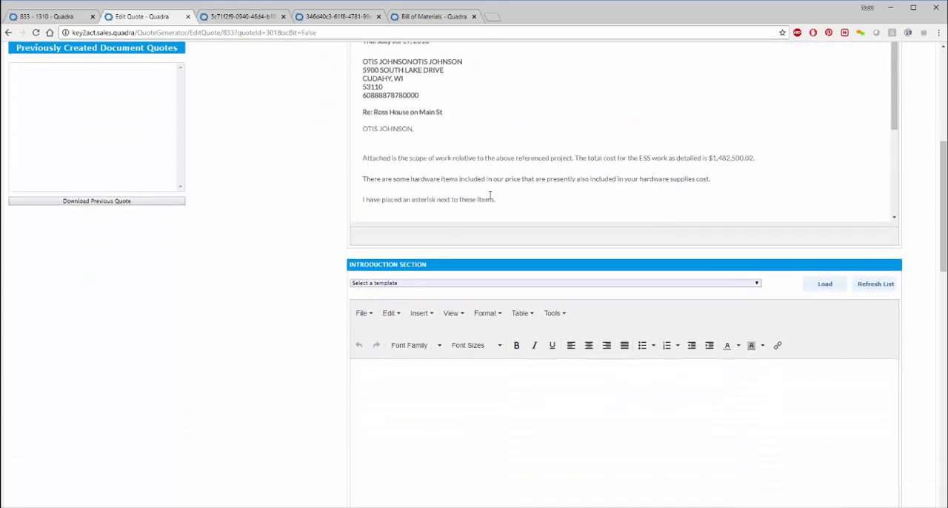
{"action": "left_click", "coordinate": [428, 288]}
{"action": "left_click", "coordinate": [370, 311]}
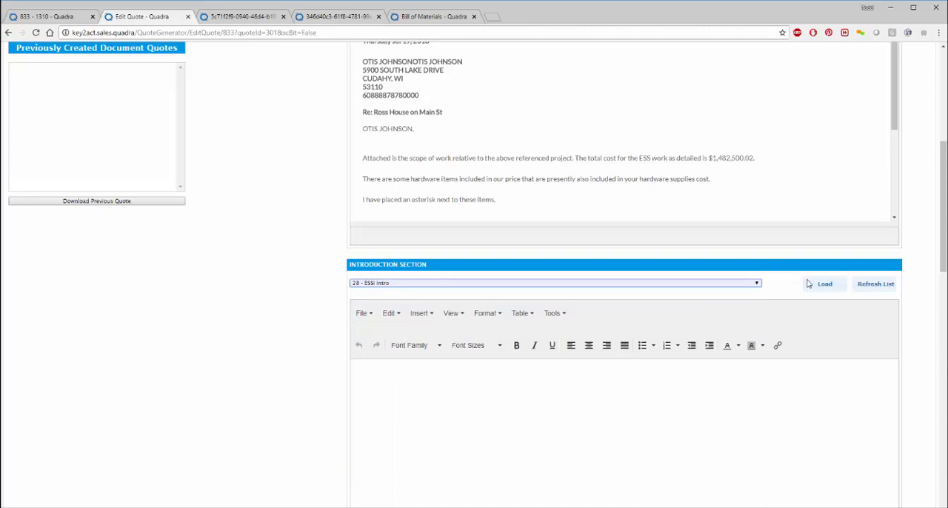
{"action": "left_click", "coordinate": [808, 284]}
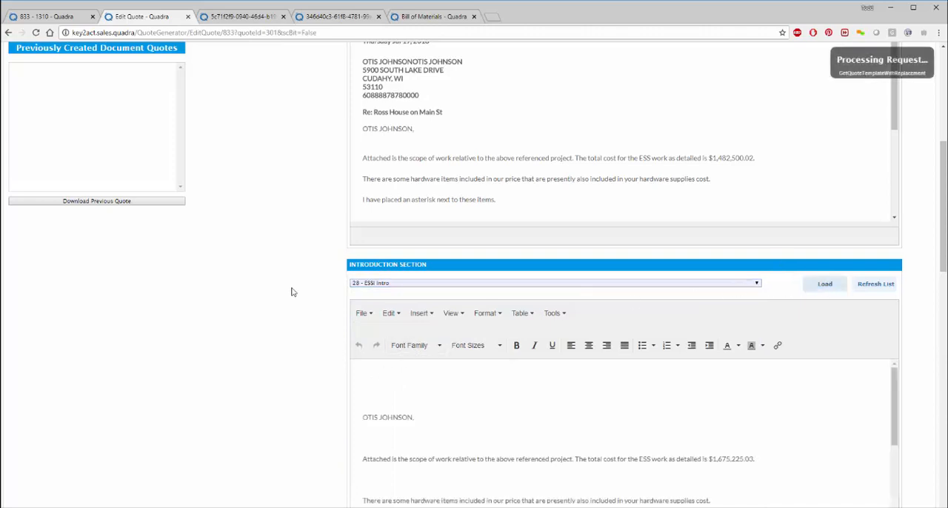
Step: Load the "71 - ESS Sum by Location" template into the quote's Body Section and look through its item table
{"action": "scroll", "coordinate": [300, 288], "scroll_direction": "down", "scroll_amount": 2}
{"action": "scroll", "coordinate": [307, 285], "scroll_direction": "down", "scroll_amount": 3}
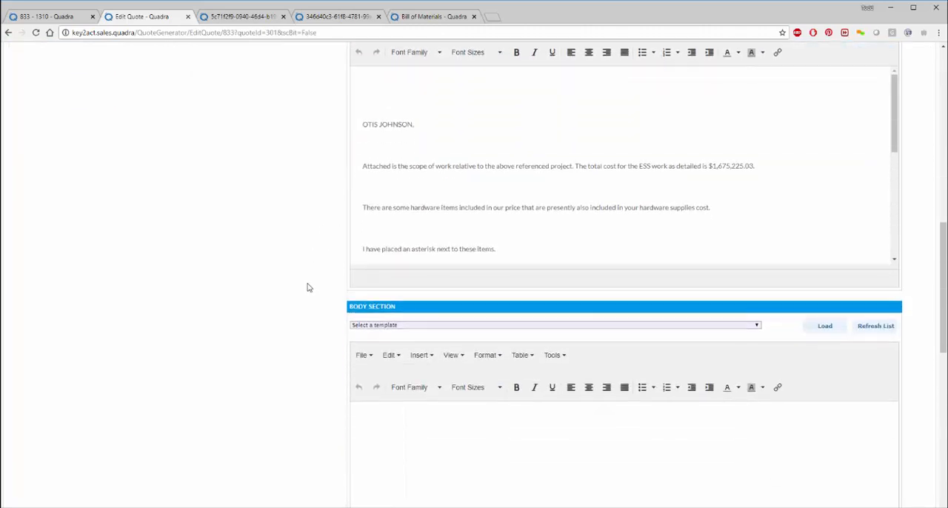
{"action": "scroll", "coordinate": [309, 287], "scroll_direction": "down", "scroll_amount": 1}
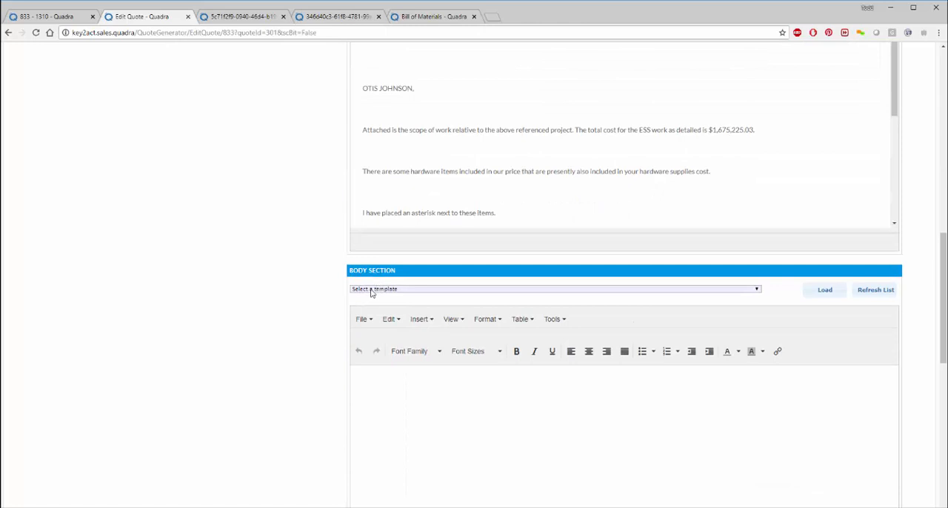
{"action": "left_click", "coordinate": [372, 291]}
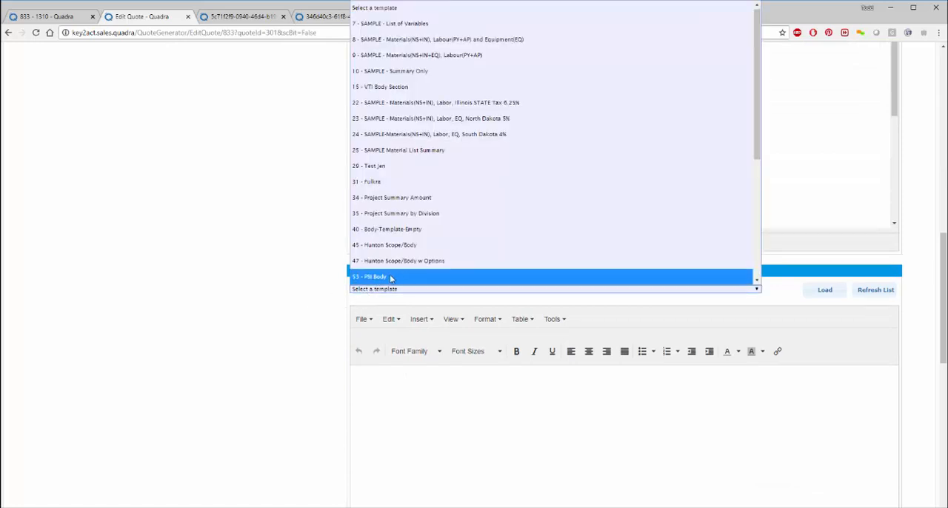
{"action": "scroll", "coordinate": [451, 237], "scroll_direction": "down", "scroll_amount": 3}
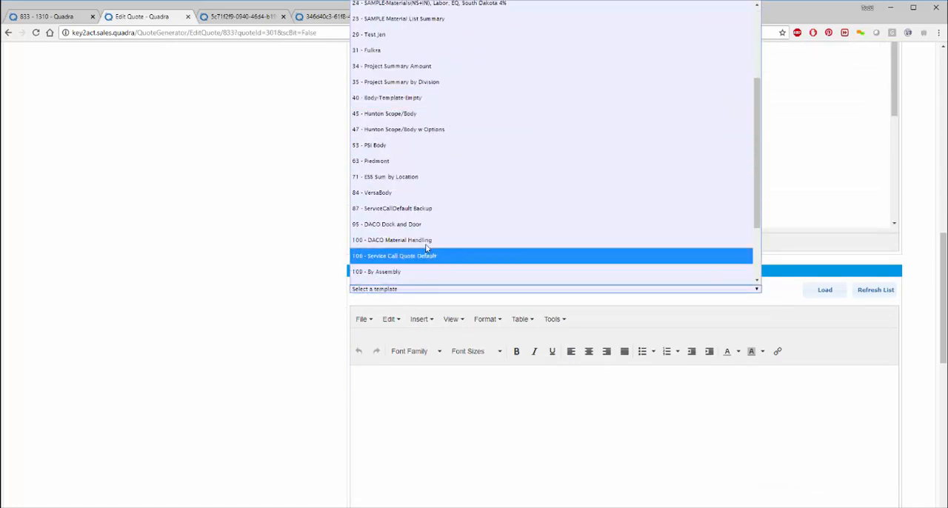
{"action": "left_click", "coordinate": [422, 176]}
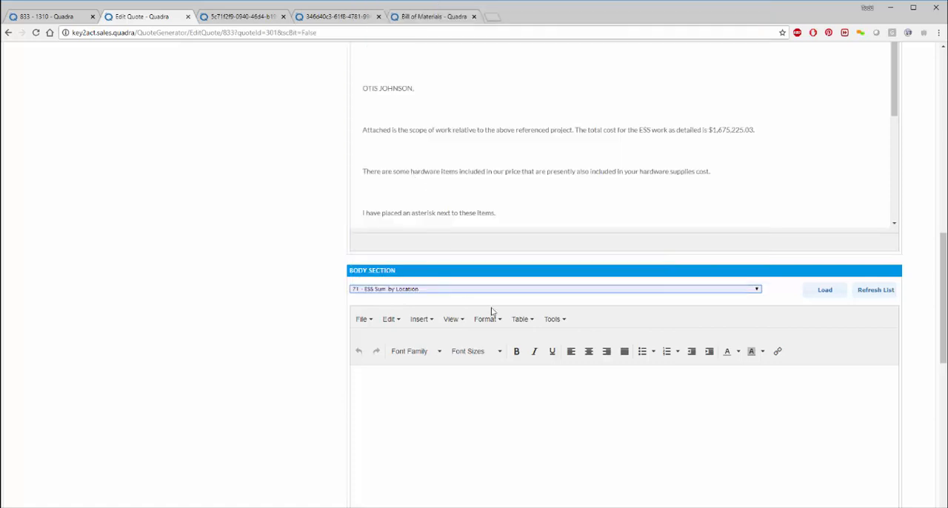
{"action": "left_click", "coordinate": [825, 290]}
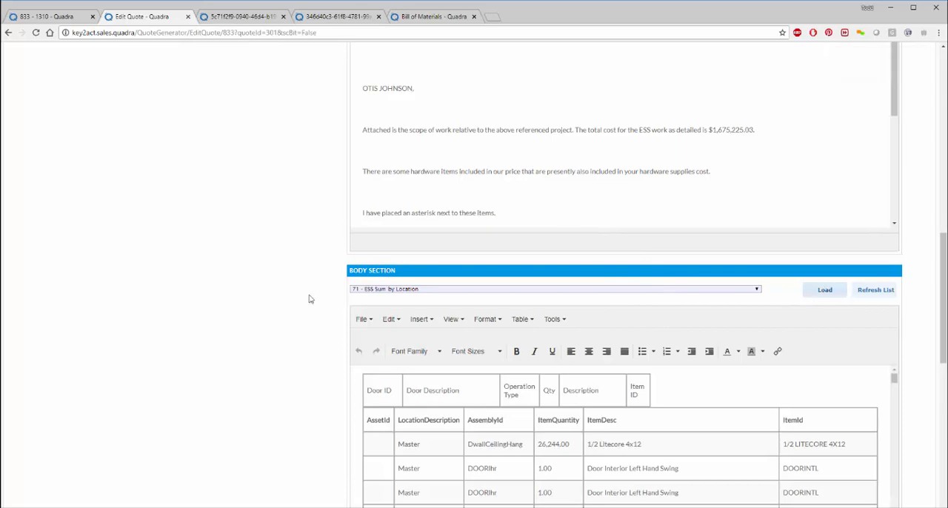
{"action": "scroll", "coordinate": [543, 382], "scroll_direction": "down", "scroll_amount": 10}
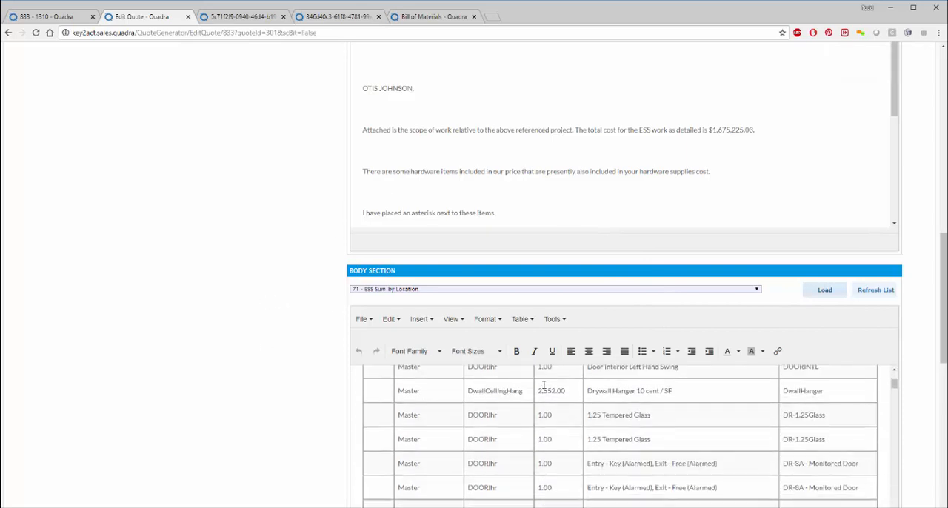
Step: Load the "24 - SAMPLE-Materials(NS+IN), Labor, EQ, South Dakota 4%" template into the quote's Body Section and review its cost summary
{"action": "scroll", "coordinate": [543, 382], "scroll_direction": "down", "scroll_amount": 10}
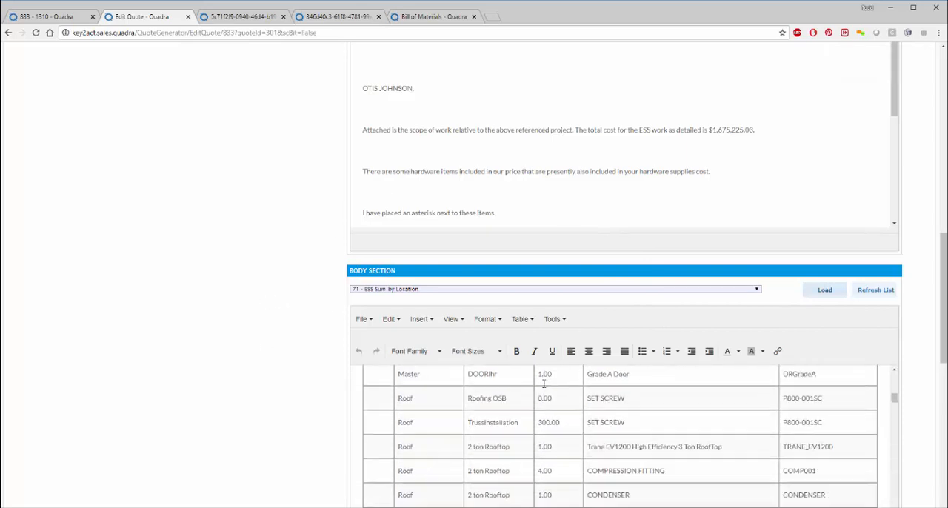
{"action": "scroll", "coordinate": [465, 397], "scroll_direction": "down", "scroll_amount": 10}
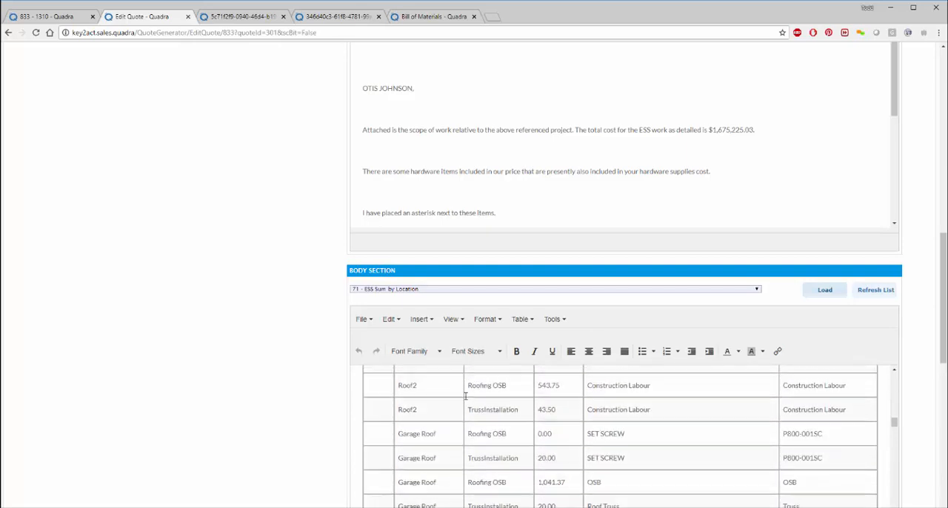
{"action": "scroll", "coordinate": [463, 399], "scroll_direction": "down", "scroll_amount": 5}
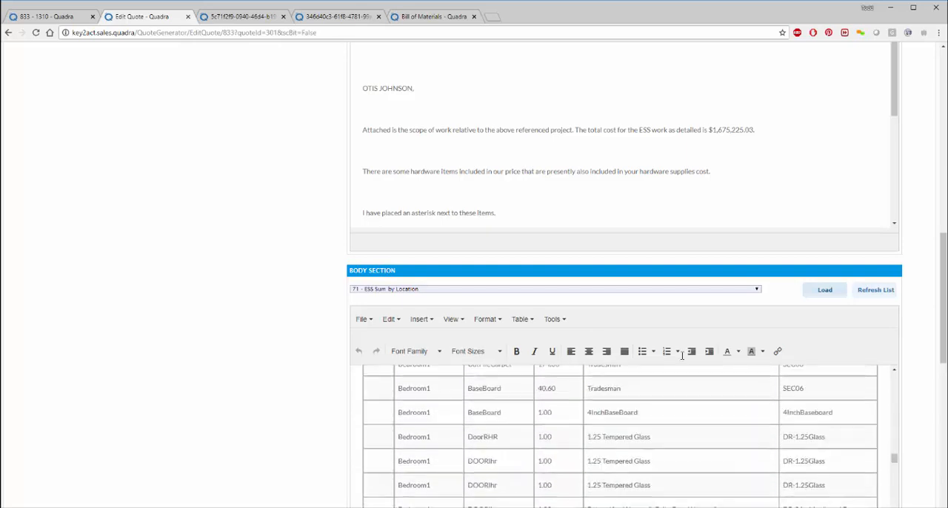
{"action": "left_click", "coordinate": [640, 291]}
{"action": "left_click", "coordinate": [506, 103]}
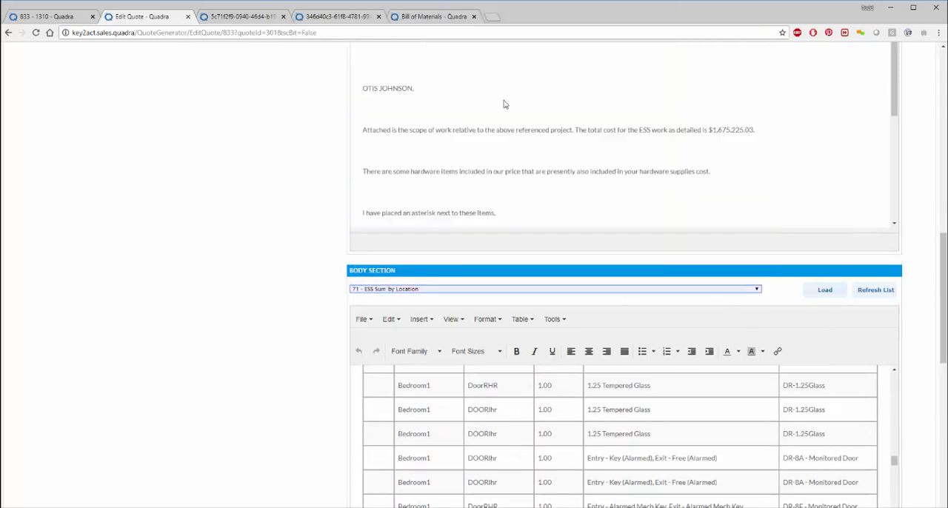
{"action": "left_click", "coordinate": [825, 290]}
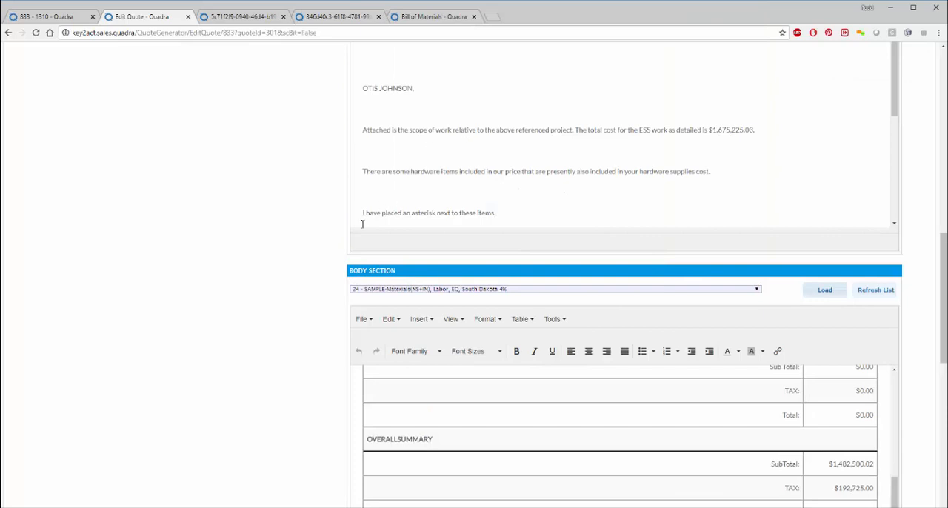
{"action": "scroll", "coordinate": [462, 434], "scroll_direction": "up", "scroll_amount": 6}
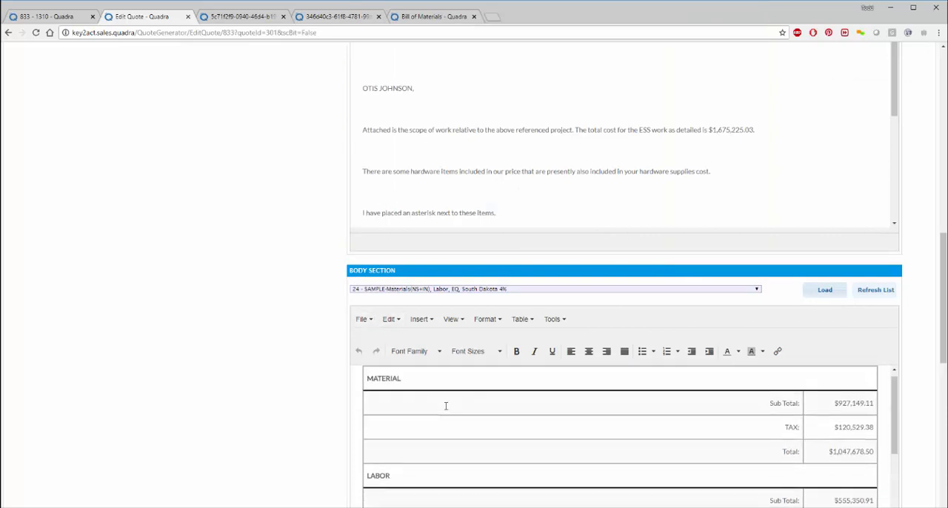
{"action": "scroll", "coordinate": [441, 403], "scroll_direction": "down", "scroll_amount": 2}
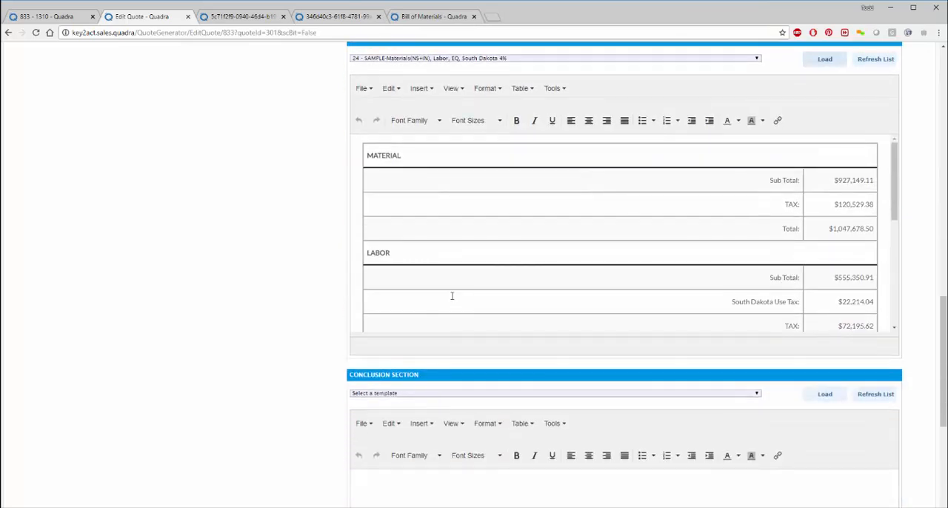
{"action": "scroll", "coordinate": [451, 296], "scroll_direction": "down", "scroll_amount": 5}
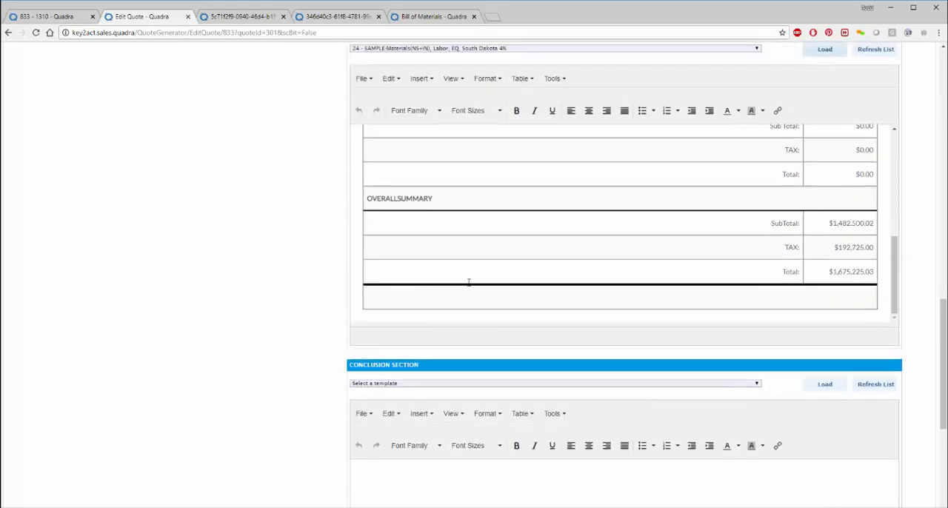
Step: Load the "22 - SAMPLE - Materials(NS+IN), Labor, Illinois STATE Tax 6.25%" template into the quote's Body Section and review its cost summary
{"action": "scroll", "coordinate": [468, 282], "scroll_direction": "up", "scroll_amount": 3}
{"action": "left_click", "coordinate": [529, 92]}
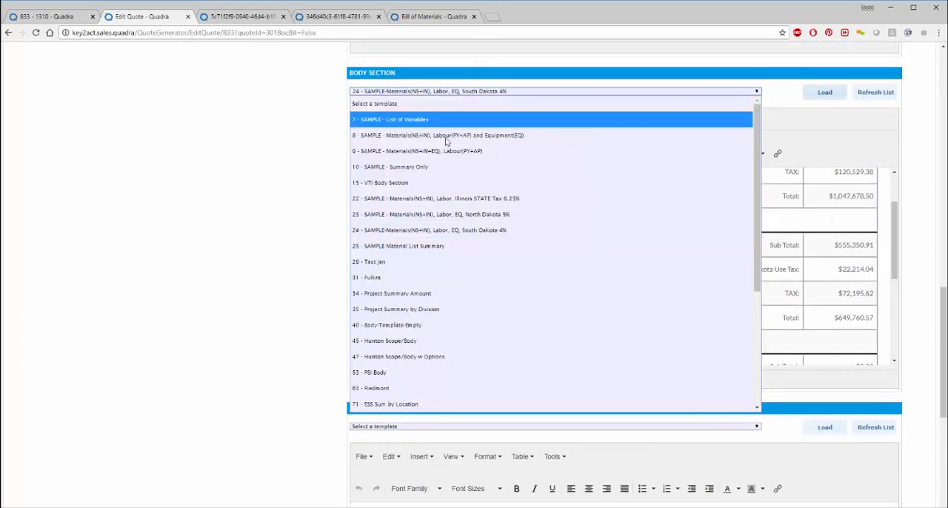
{"action": "left_click", "coordinate": [430, 197]}
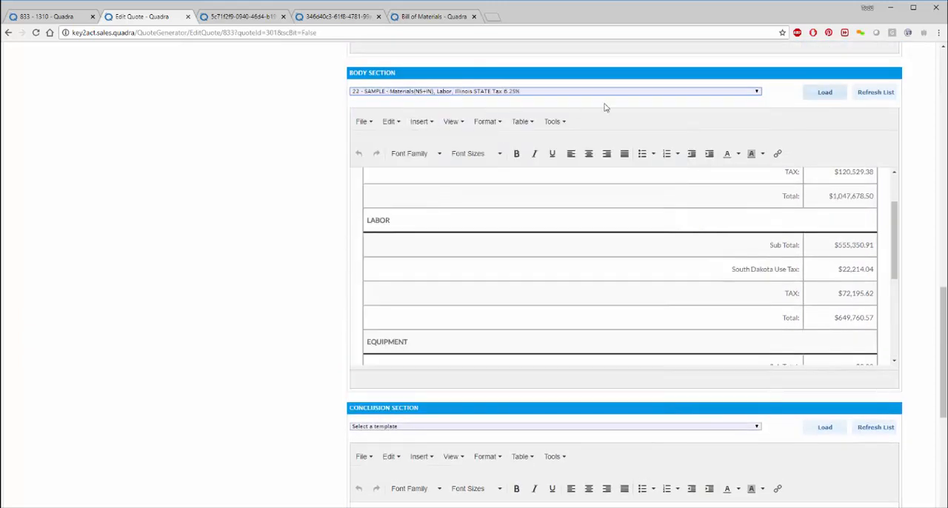
{"action": "left_click", "coordinate": [824, 91]}
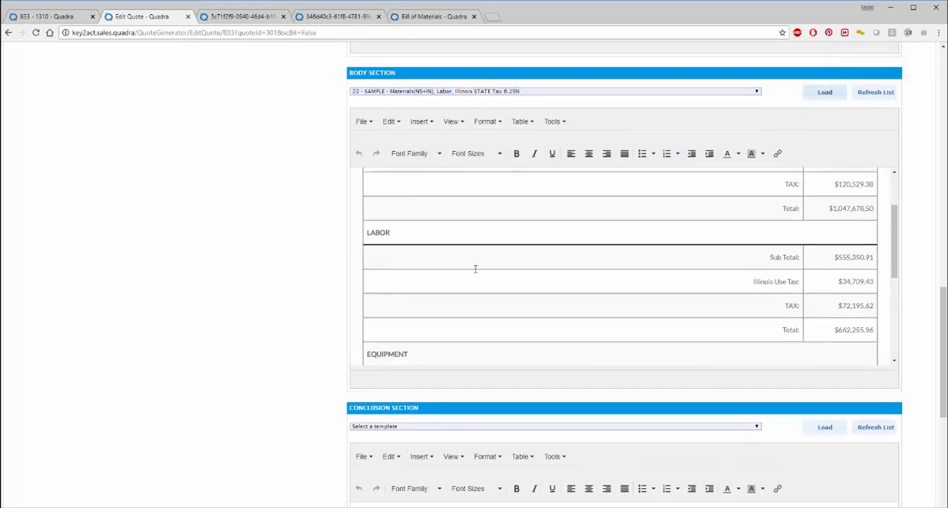
{"action": "scroll", "coordinate": [495, 257], "scroll_direction": "down", "scroll_amount": 1}
{"action": "scroll", "coordinate": [495, 257], "scroll_direction": "down", "scroll_amount": 4}
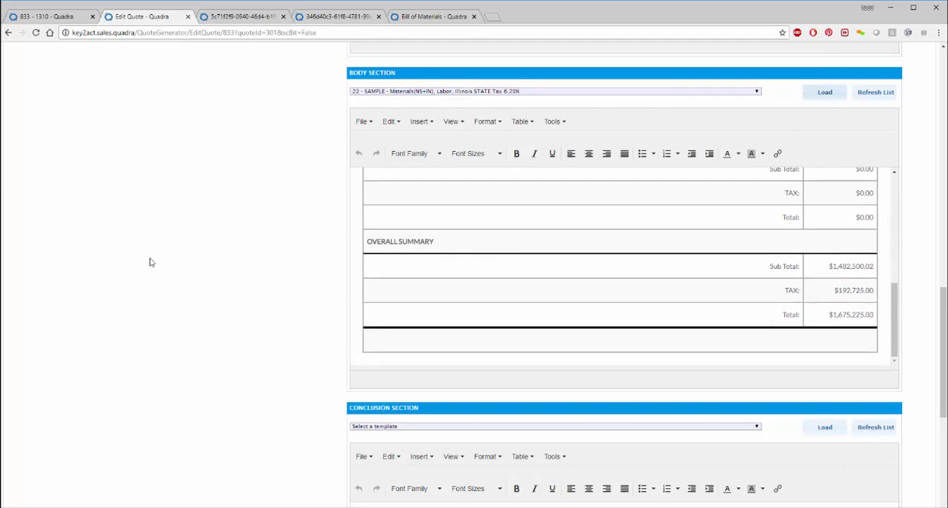
Step: Load the "73 - Legal Conclusion" template into the quote's Conclusion Section and look through its terms
{"action": "scroll", "coordinate": [150, 263], "scroll_direction": "down", "scroll_amount": 2}
{"action": "left_click", "coordinate": [433, 296]}
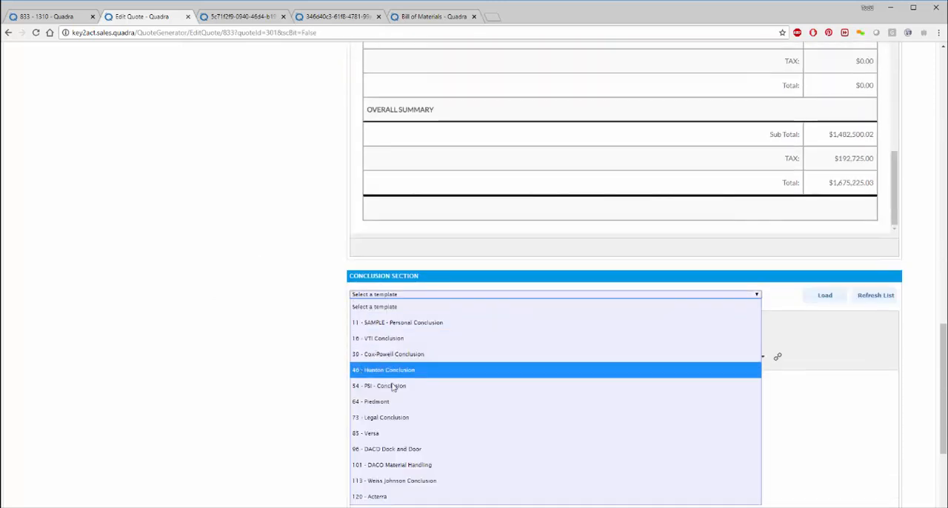
{"action": "left_click", "coordinate": [379, 419]}
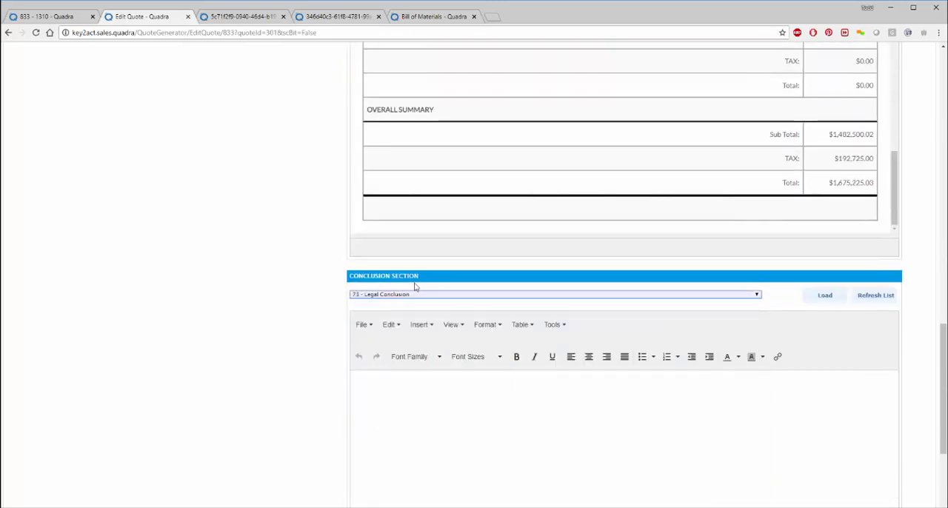
{"action": "left_click", "coordinate": [815, 302]}
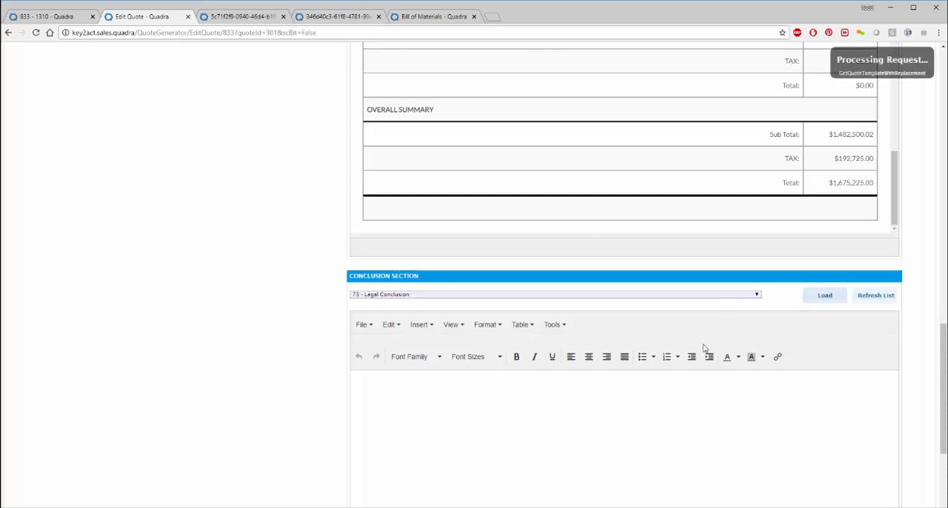
{"action": "scroll", "coordinate": [803, 386], "scroll_direction": "down", "scroll_amount": 15}
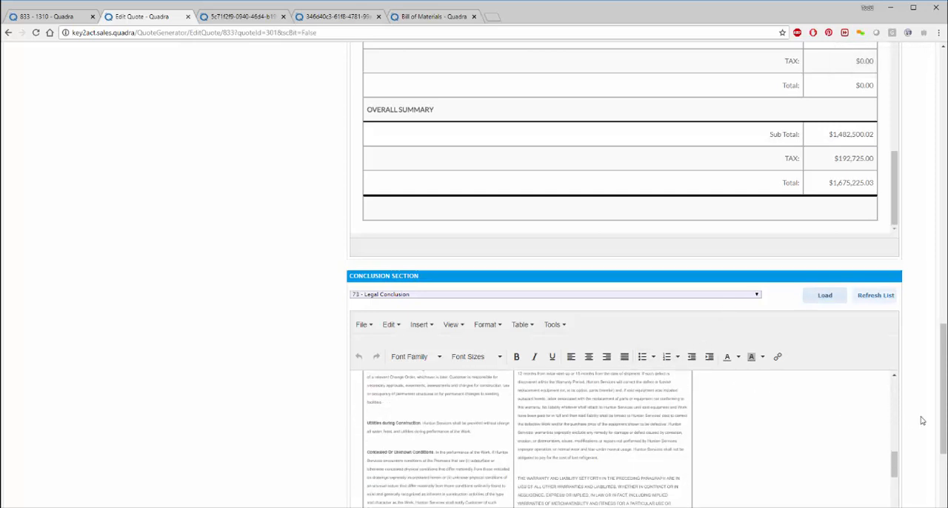
Step: Save the quote, download it for printing, and open the downloaded document in Word
{"action": "scroll", "coordinate": [918, 417], "scroll_direction": "down", "scroll_amount": 3}
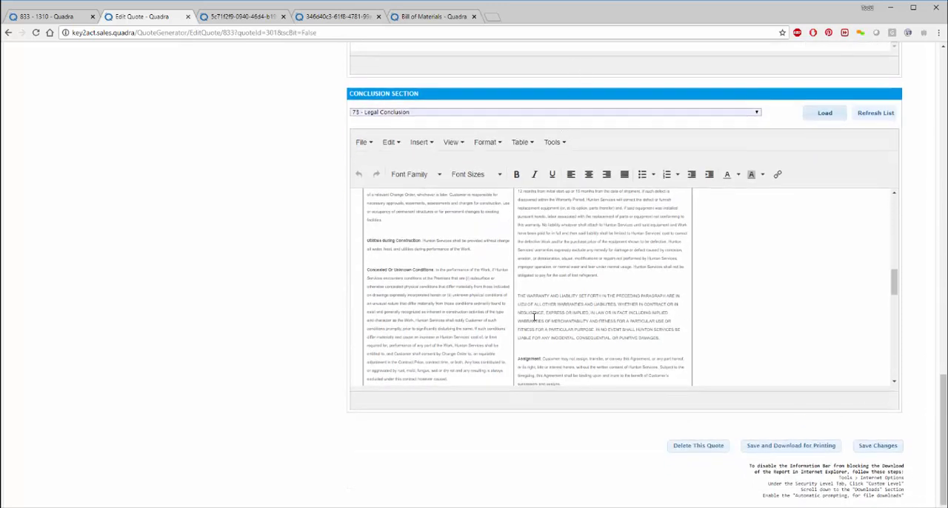
{"action": "left_click", "coordinate": [774, 452]}
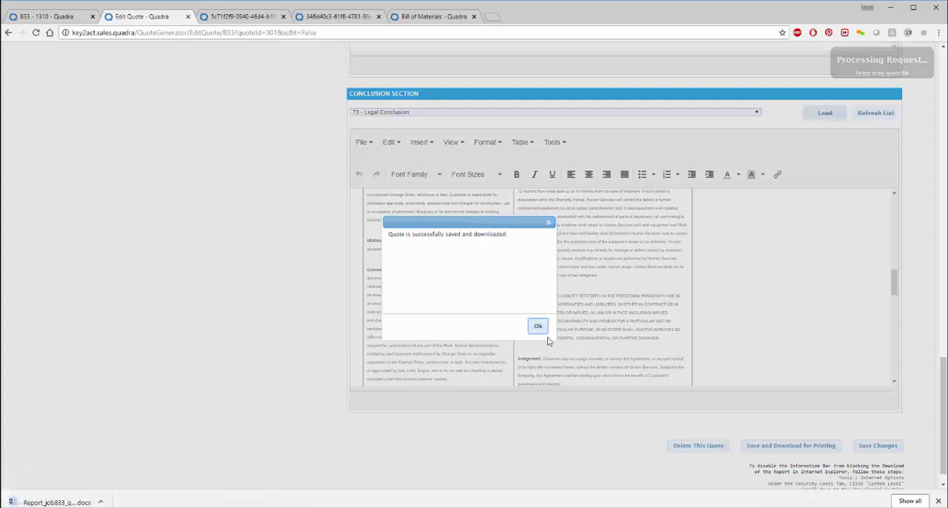
{"action": "left_click", "coordinate": [538, 326]}
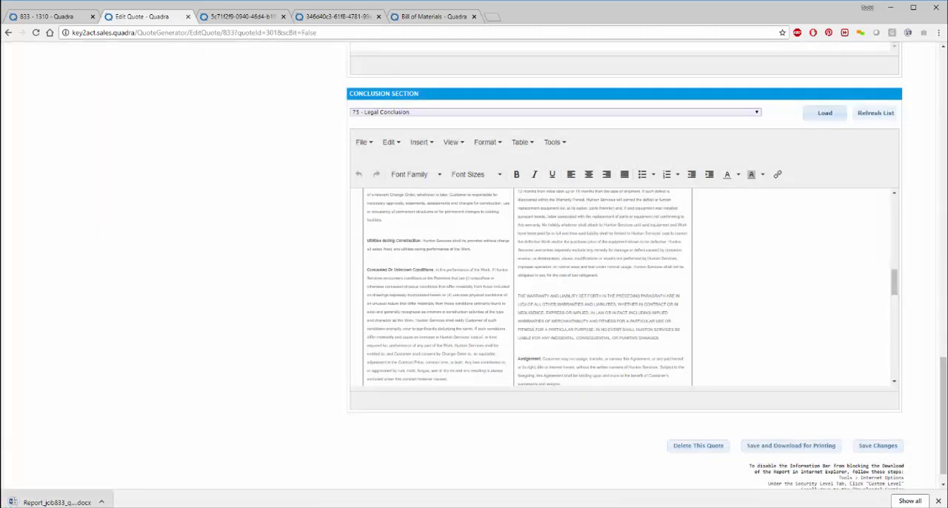
{"action": "left_click", "coordinate": [67, 502]}
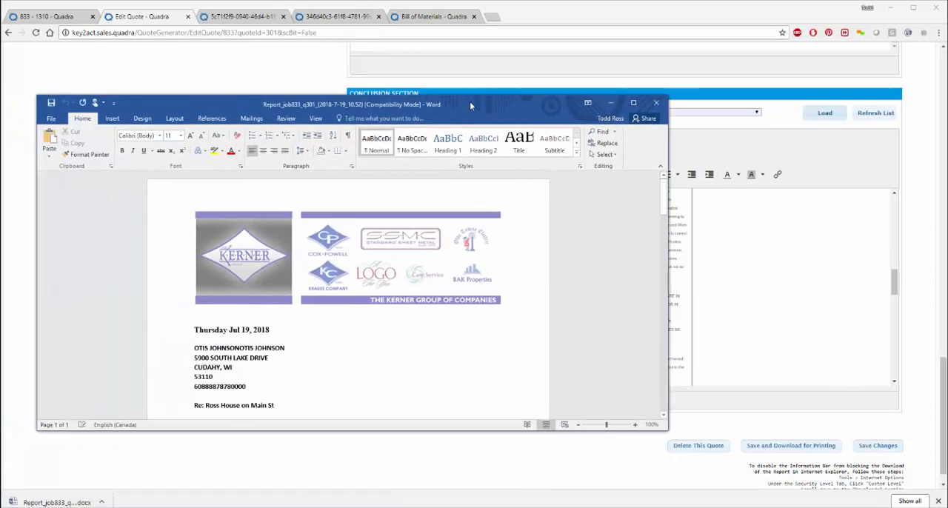
Step: Enlarge the Word window, examine the quote's logo, letter, cost summary and legal terms, and minimize the document
{"action": "left_click_drag", "start_coordinate": [470, 102], "coordinate": [557, 40]}
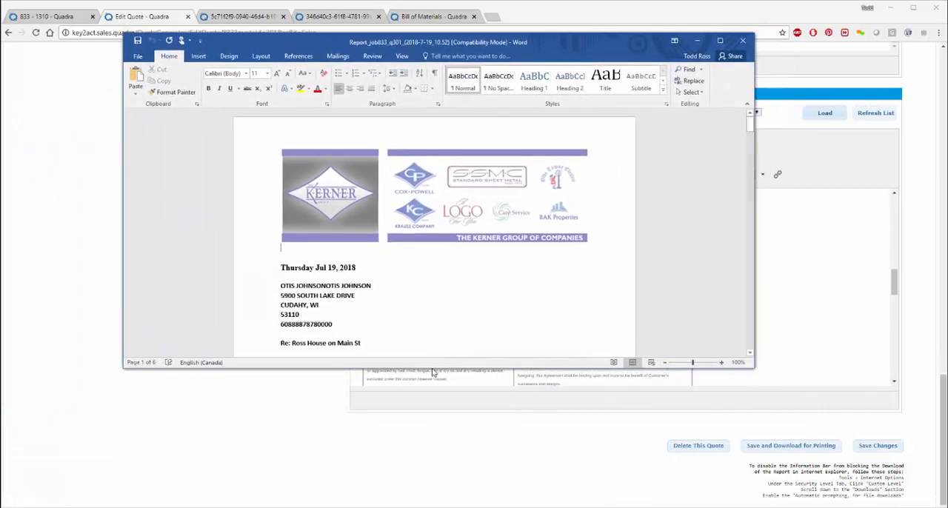
{"action": "left_click_drag", "start_coordinate": [434, 370], "coordinate": [417, 472]}
{"action": "scroll", "coordinate": [476, 278], "scroll_direction": "down", "scroll_amount": 3}
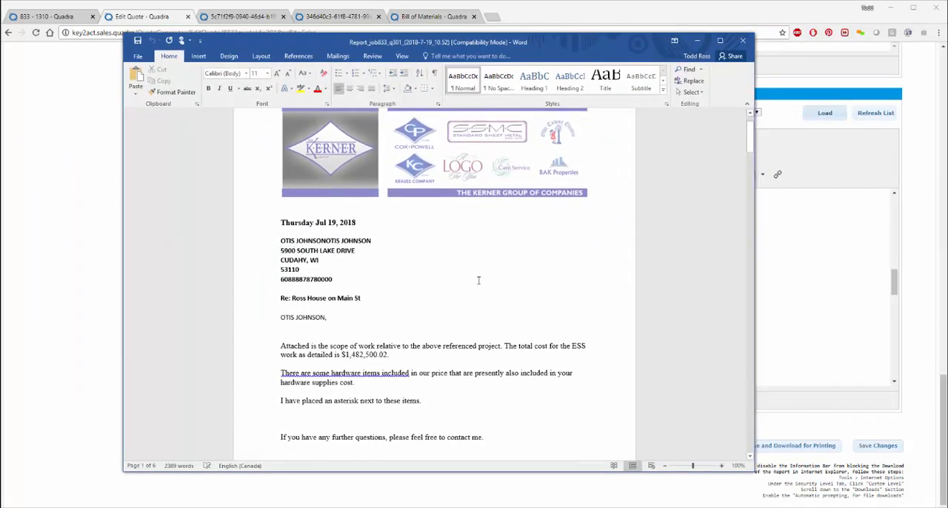
{"action": "scroll", "coordinate": [476, 278], "scroll_direction": "up", "scroll_amount": 3}
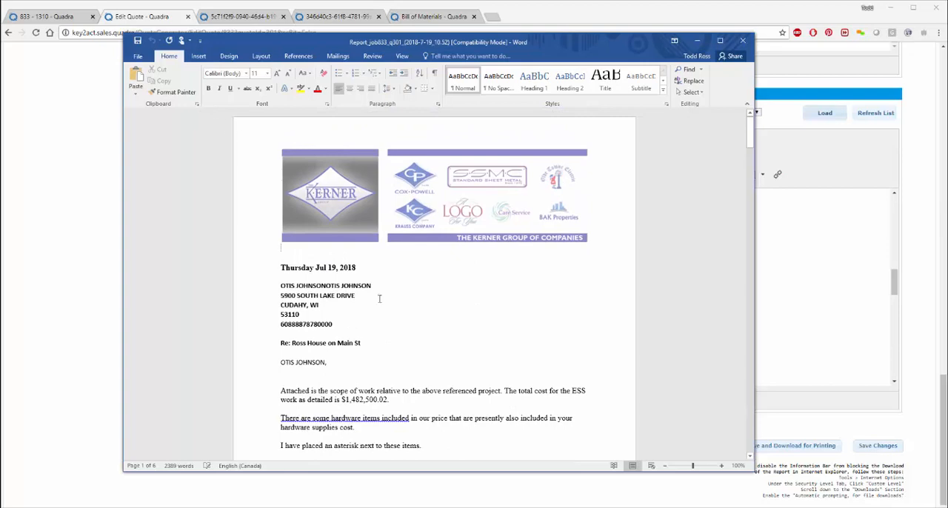
{"action": "scroll", "coordinate": [379, 298], "scroll_direction": "down", "scroll_amount": 15}
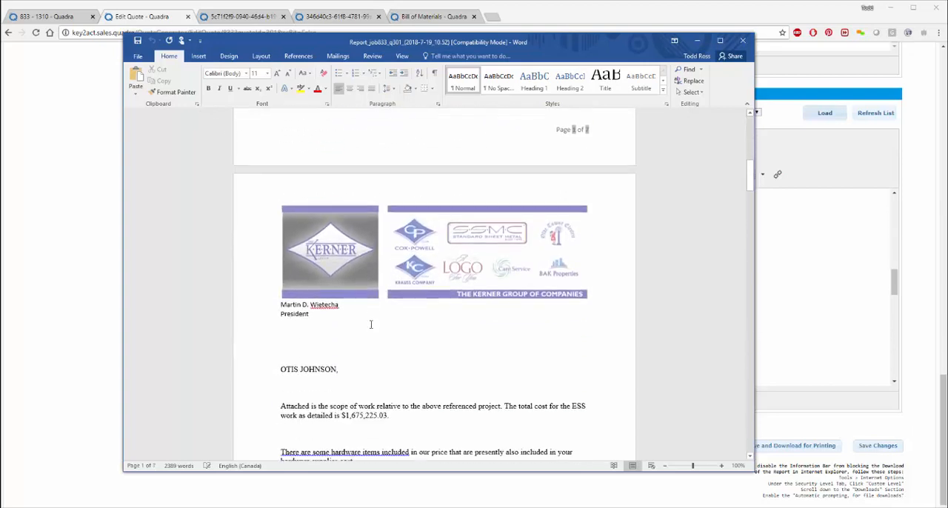
{"action": "scroll", "coordinate": [371, 325], "scroll_direction": "down", "scroll_amount": 15}
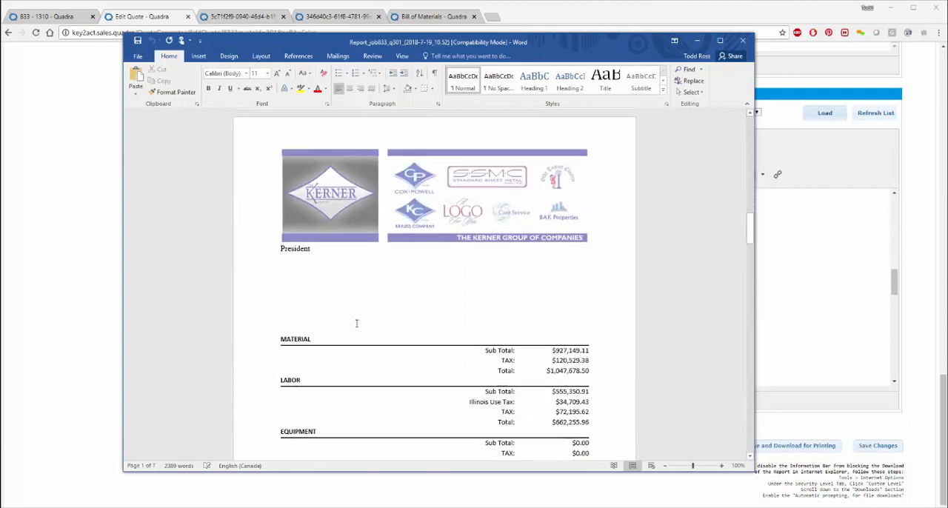
{"action": "scroll", "coordinate": [357, 324], "scroll_direction": "down", "scroll_amount": 15}
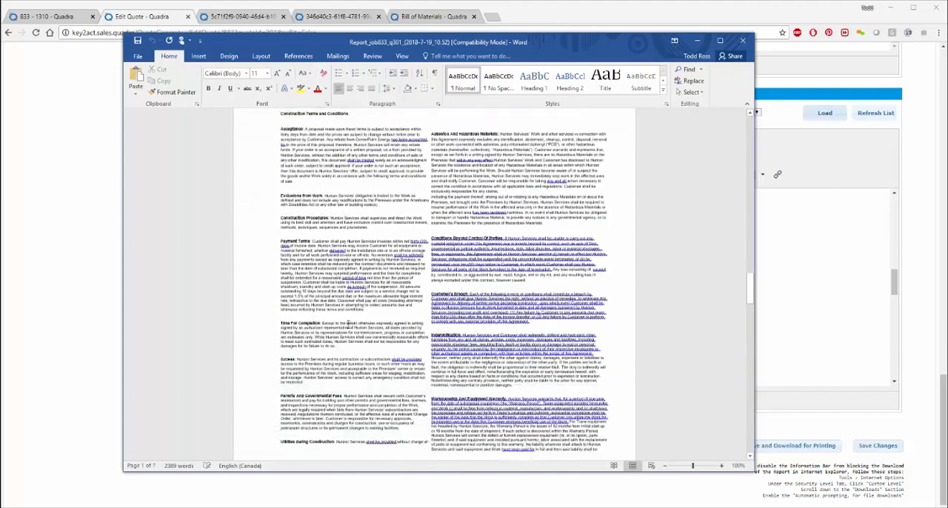
{"action": "scroll", "coordinate": [348, 324], "scroll_direction": "down", "scroll_amount": 10}
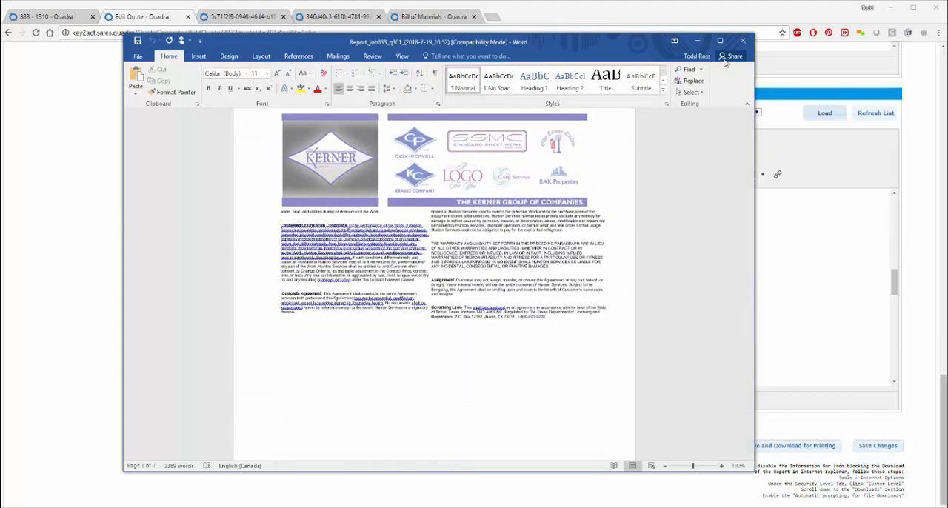
{"action": "left_click", "coordinate": [698, 41]}
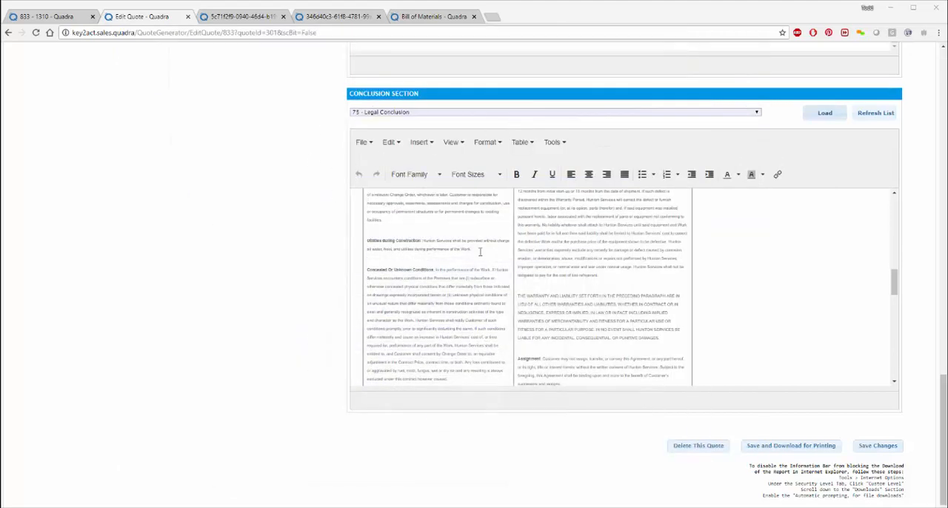
Step: Check back through the quote's sections and close the quote editor to return to the job's project task list
{"action": "scroll", "coordinate": [480, 252], "scroll_direction": "up", "scroll_amount": 5}
{"action": "scroll", "coordinate": [277, 227], "scroll_direction": "up", "scroll_amount": 3}
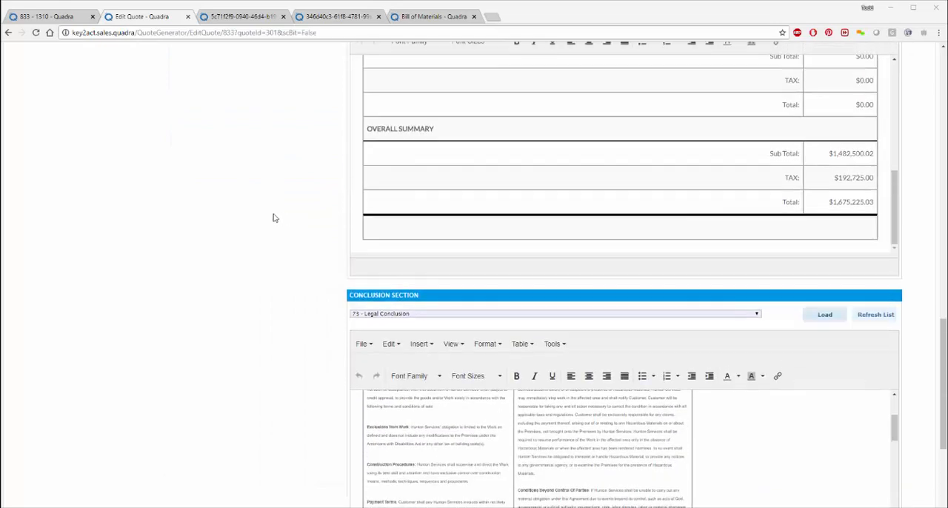
{"action": "scroll", "coordinate": [297, 207], "scroll_direction": "up", "scroll_amount": 15}
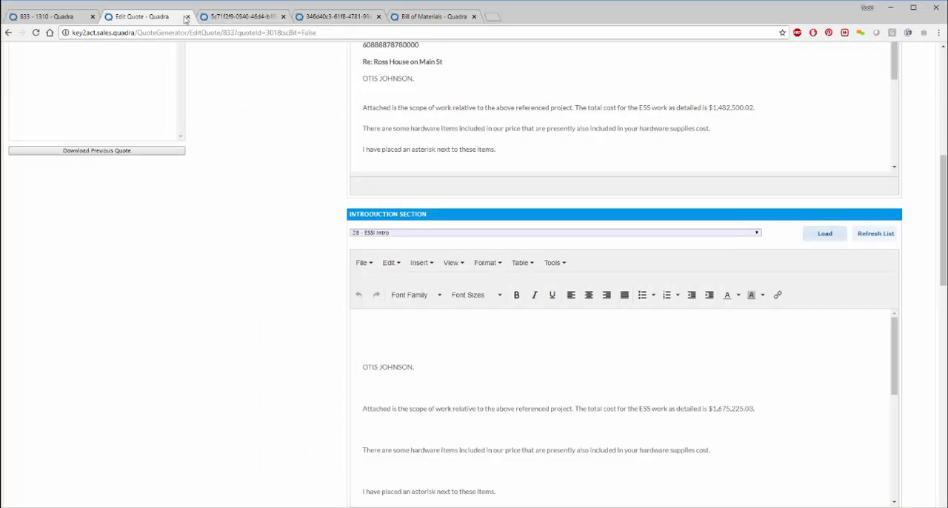
{"action": "left_click", "coordinate": [188, 16]}
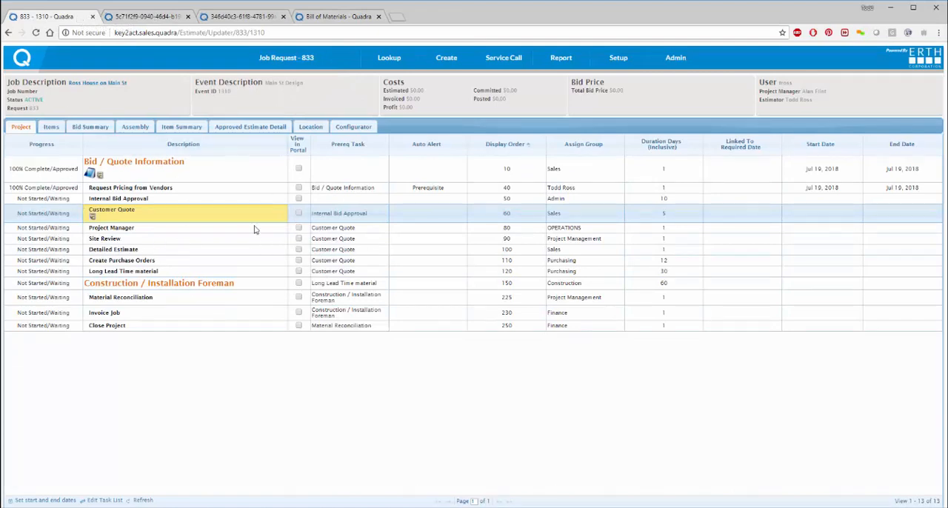
Step: Open the Progress Report and load the saved "Todd Construction" report filters
{"action": "mouse_move", "coordinate": [564, 59]}
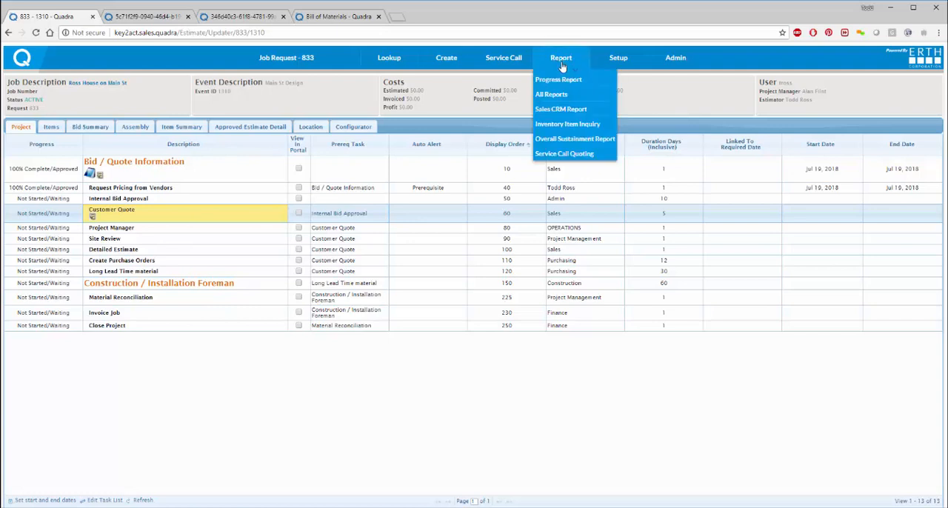
{"action": "left_click", "coordinate": [559, 80]}
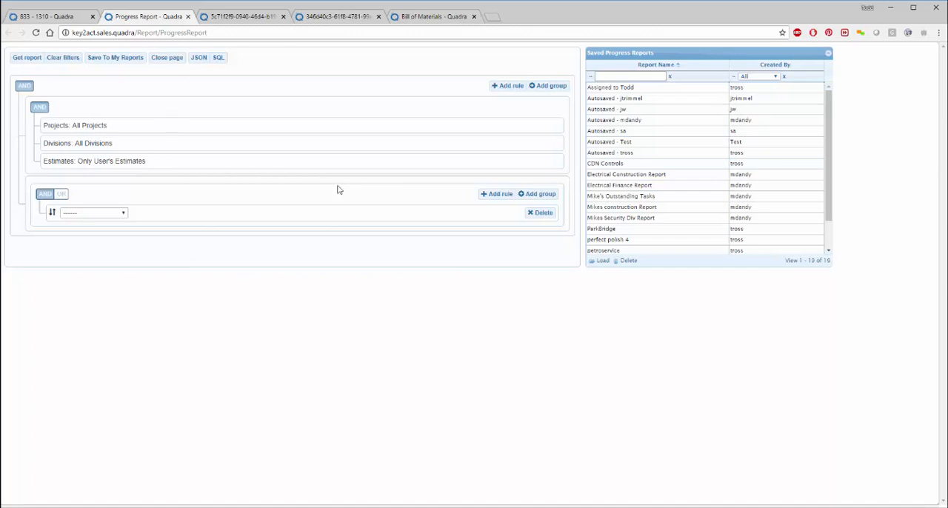
{"action": "scroll", "coordinate": [621, 216], "scroll_direction": "down", "scroll_amount": 1}
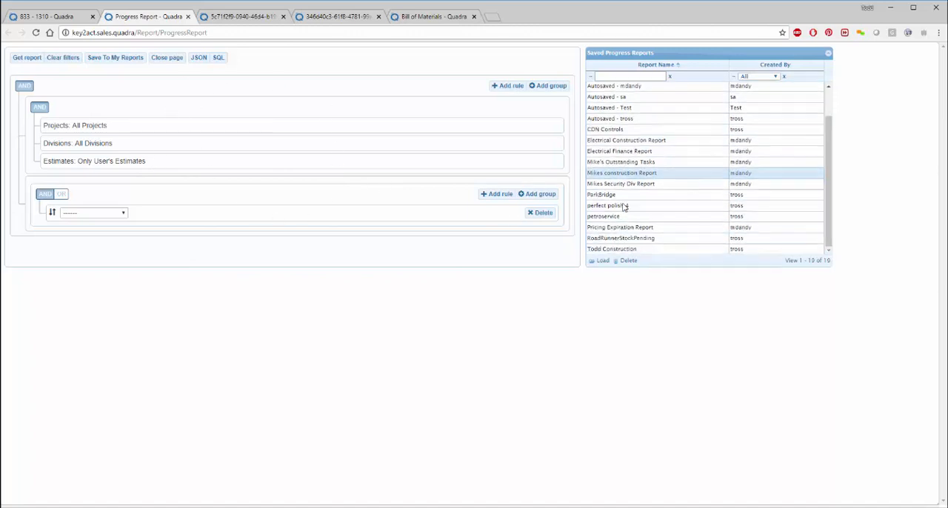
{"action": "double_click", "coordinate": [612, 251]}
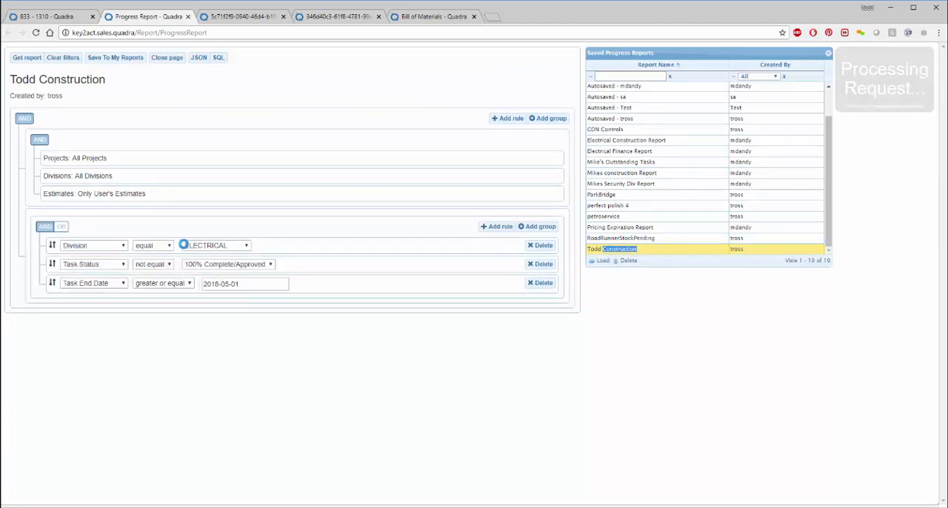
Step: Set the report's Division filter to COMMERCIAL and its Task End Date filter to 2018-07-12
{"action": "left_click", "coordinate": [212, 254]}
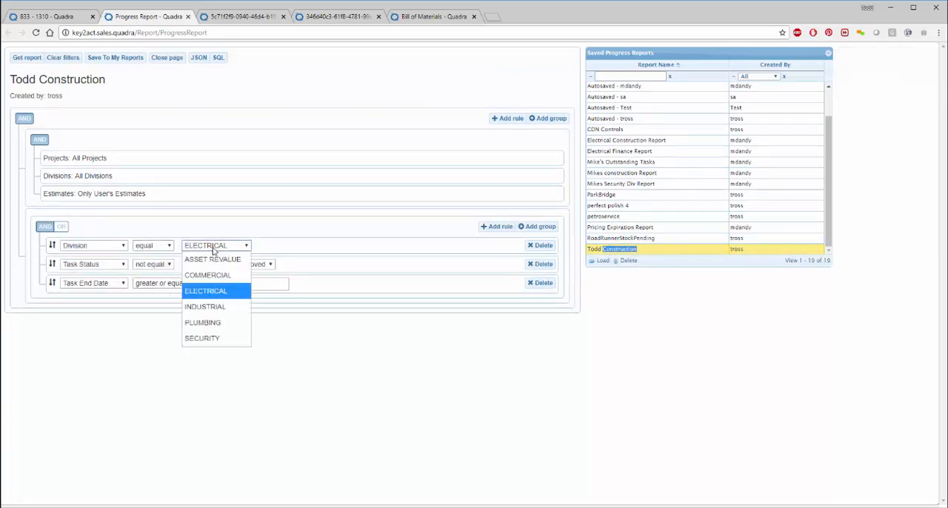
{"action": "left_click", "coordinate": [209, 271]}
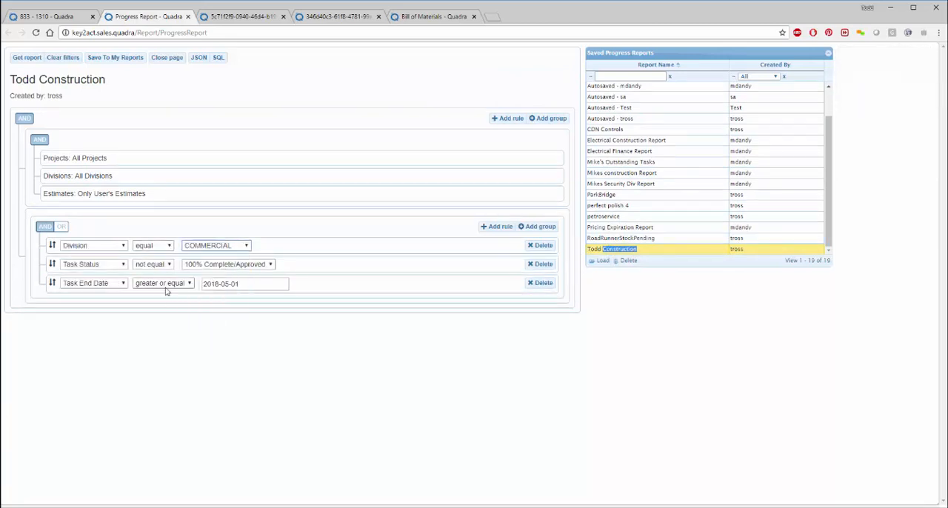
{"action": "left_click", "coordinate": [229, 283]}
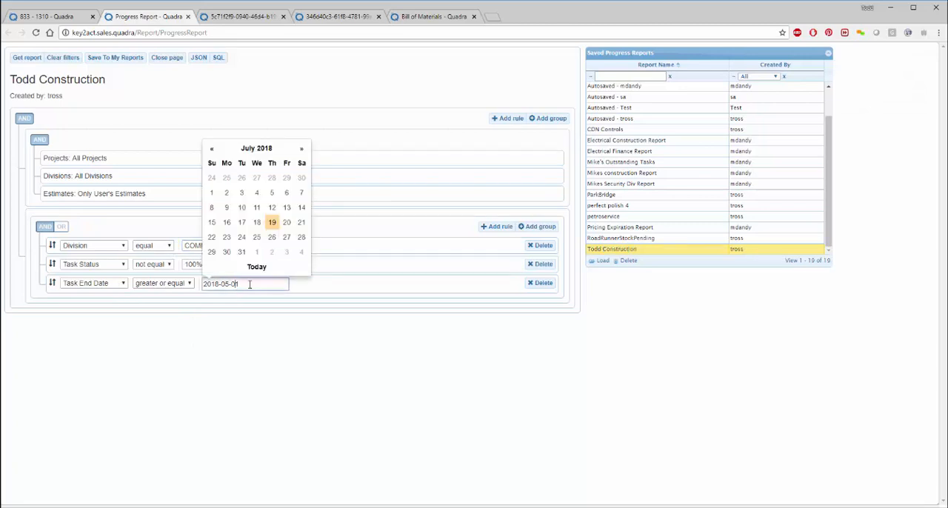
{"action": "left_click", "coordinate": [272, 207]}
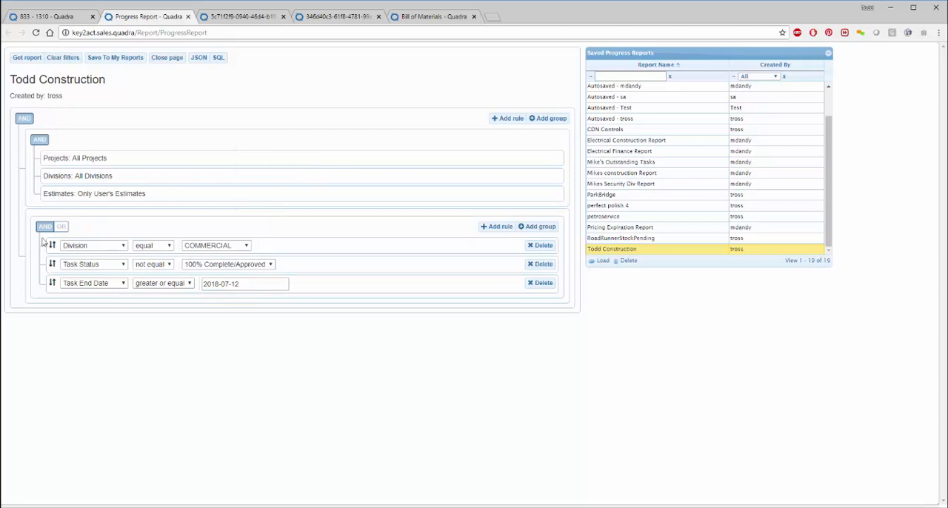
Step: Run the report, dismiss the circular reference notice, and show the Gantt chart in a wider area at monthly scale
{"action": "left_click", "coordinate": [29, 60]}
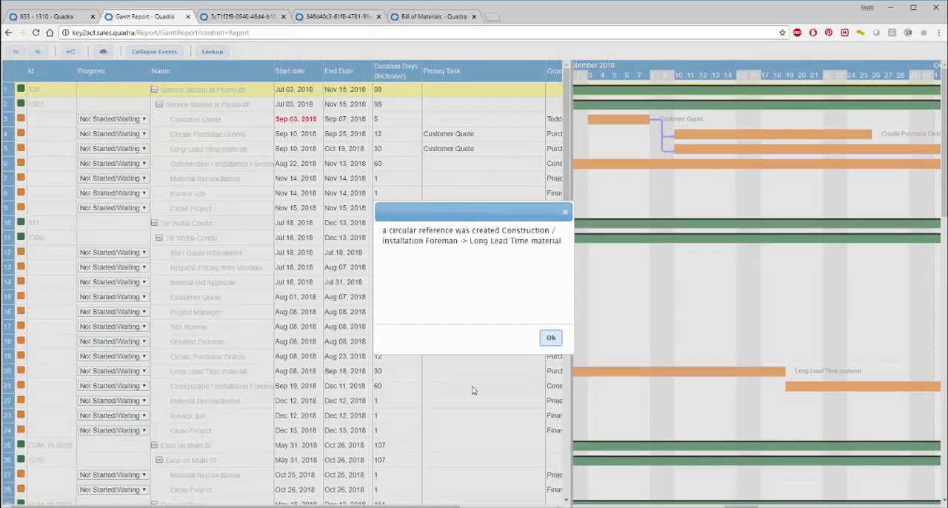
{"action": "left_click", "coordinate": [551, 339]}
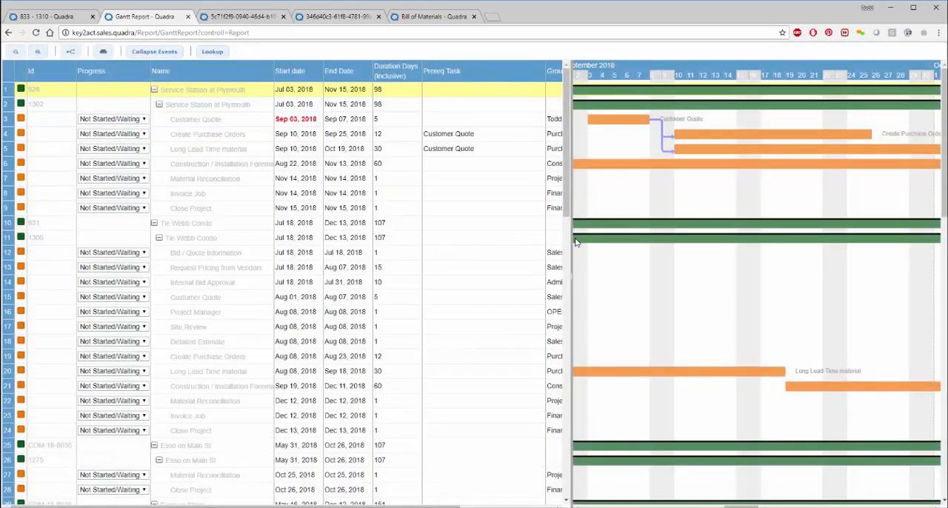
{"action": "left_click_drag", "start_coordinate": [264, 254], "coordinate": [197, 254]}
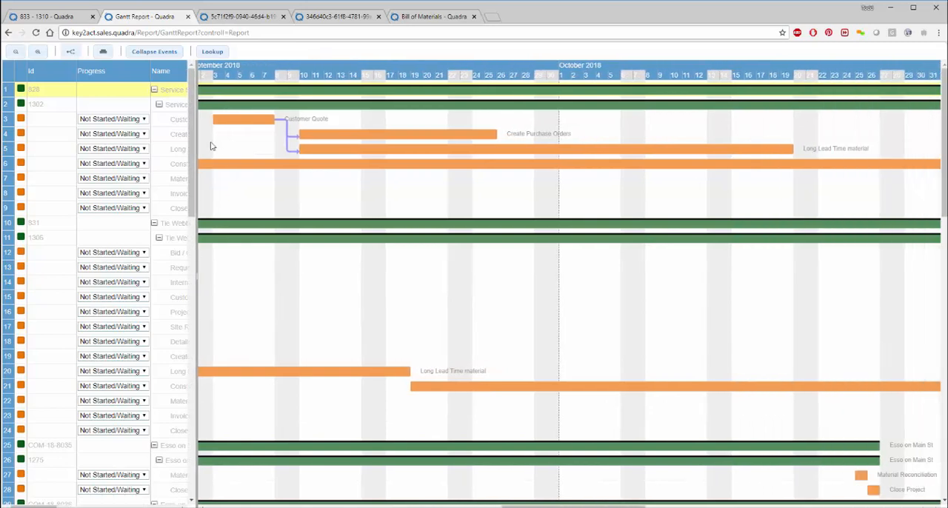
{"action": "left_click", "coordinate": [15, 52]}
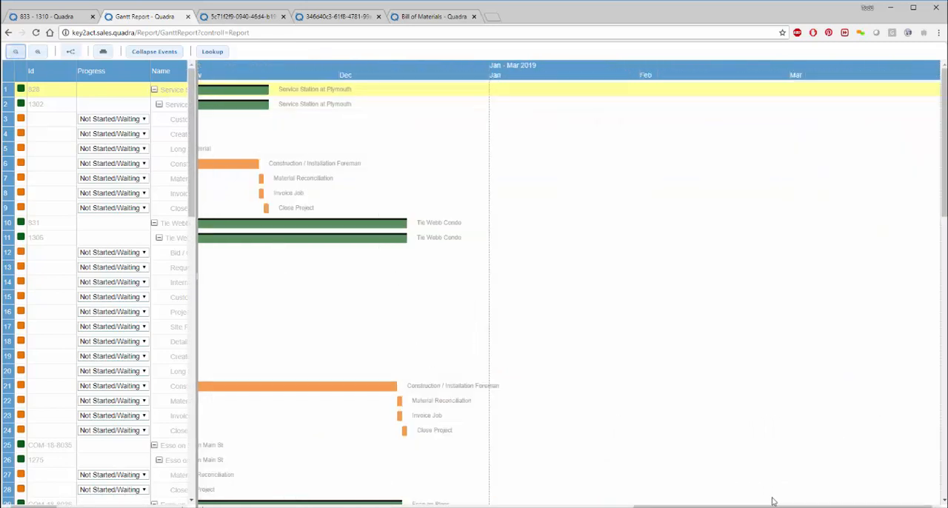
{"action": "left_click_drag", "start_coordinate": [774, 505], "coordinate": [518, 504]}
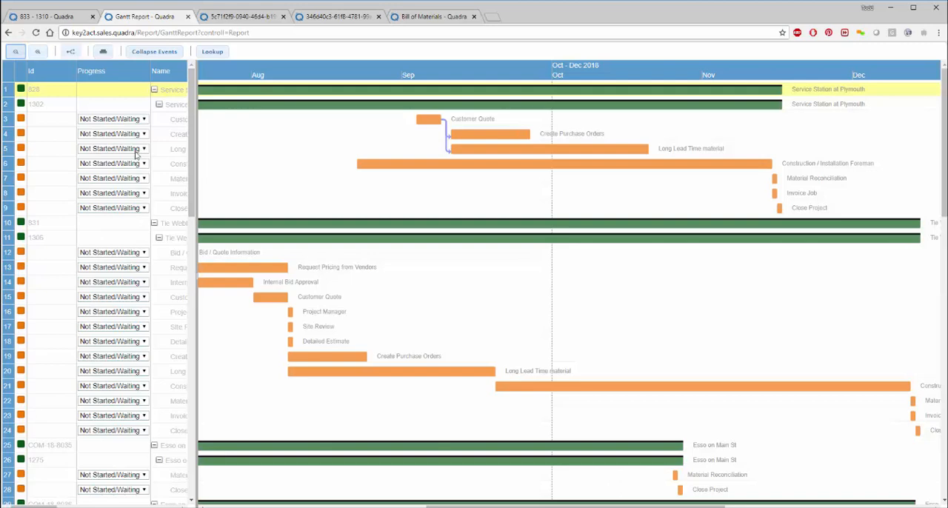
Step: Extend the Customer Quote task under Service Station at Plymouth to end on Oct 01, 2018, and reveal the task date columns
{"action": "left_click", "coordinate": [159, 108]}
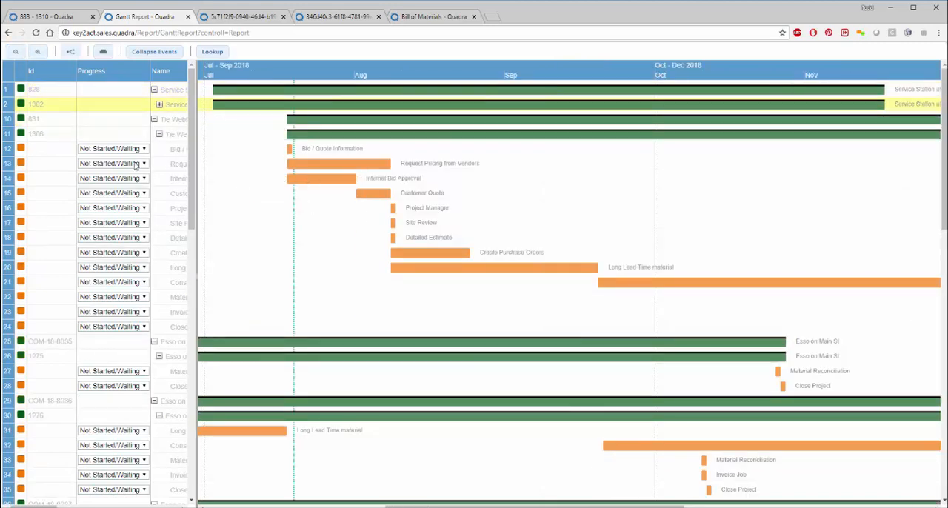
{"action": "left_click", "coordinate": [159, 104]}
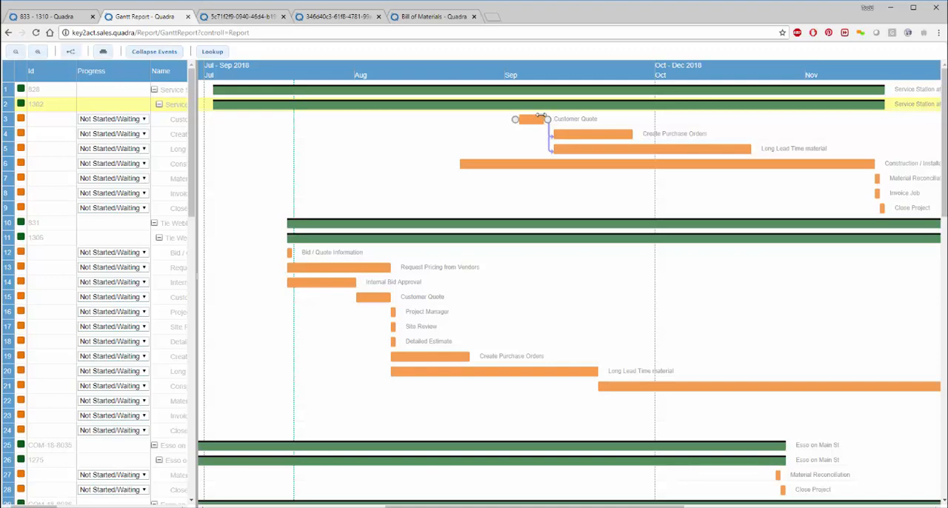
{"action": "left_click_drag", "start_coordinate": [549, 116], "coordinate": [646, 116]}
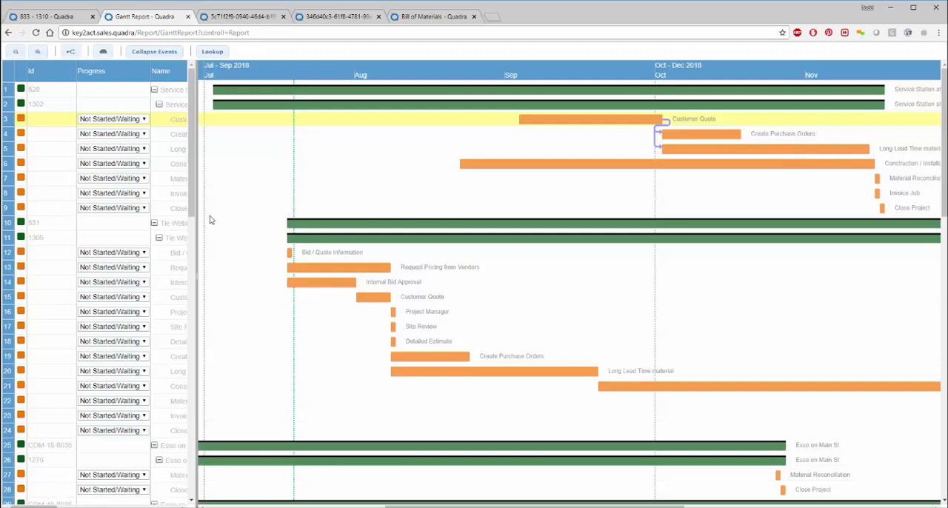
{"action": "left_click_drag", "start_coordinate": [196, 254], "coordinate": [503, 296]}
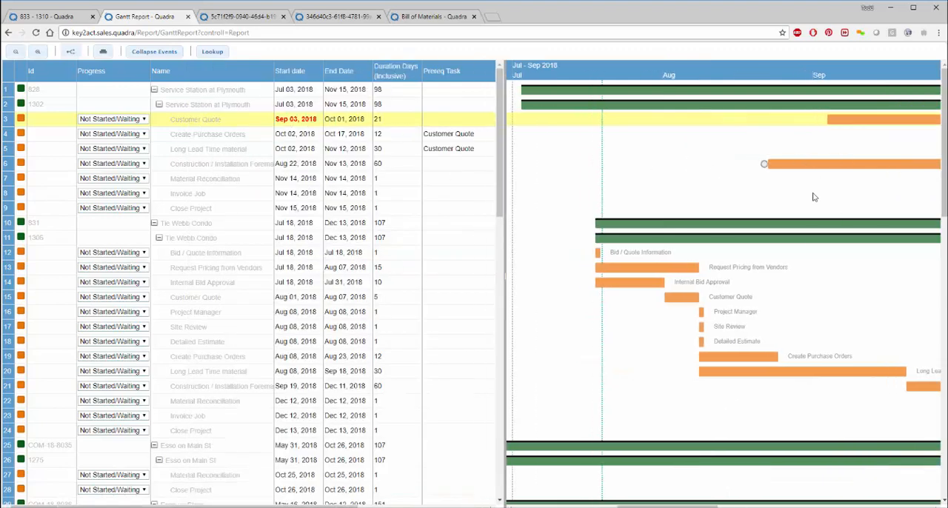
Step: Reschedule the Request Pricing from Vendors task to Aug 13 through Aug 31, 2018, and look over the other projects' schedules
{"action": "left_click_drag", "start_coordinate": [620, 267], "coordinate": [748, 268]}
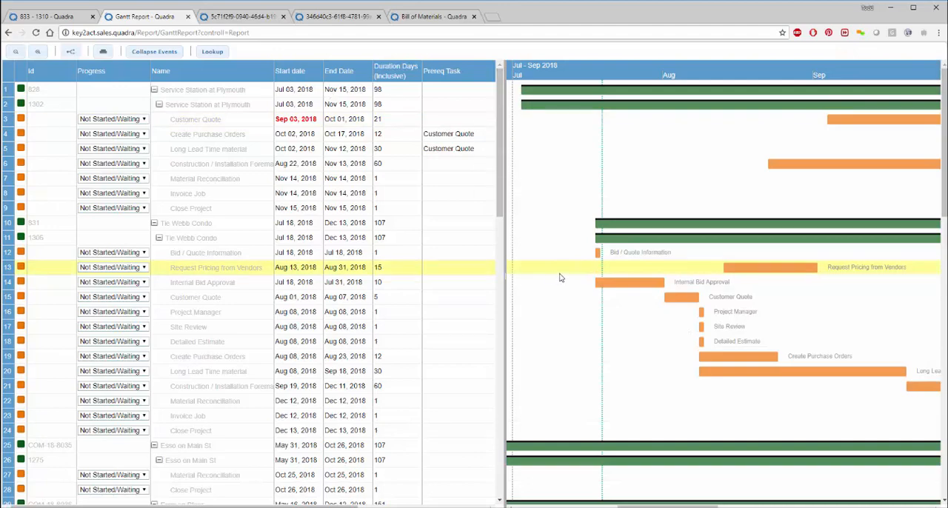
{"action": "scroll", "coordinate": [541, 259], "scroll_direction": "down", "scroll_amount": 5}
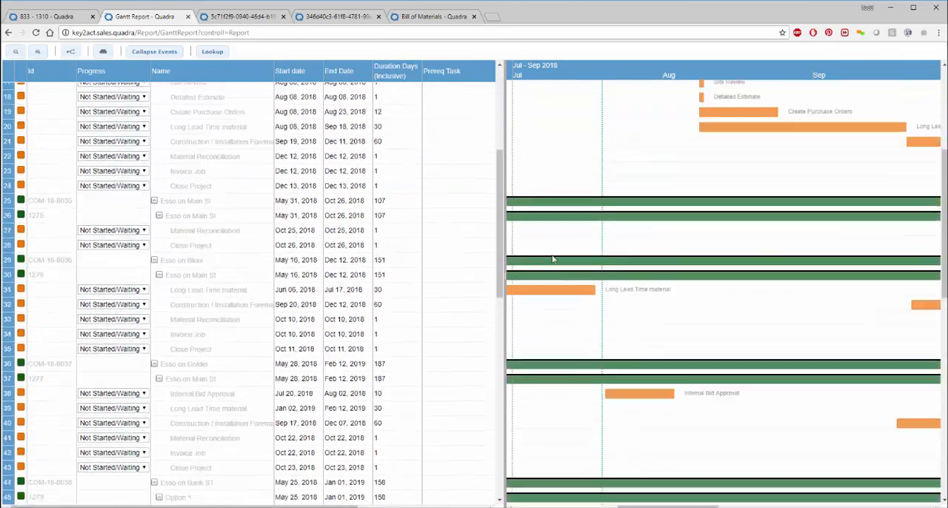
{"action": "scroll", "coordinate": [565, 261], "scroll_direction": "up", "scroll_amount": 5}
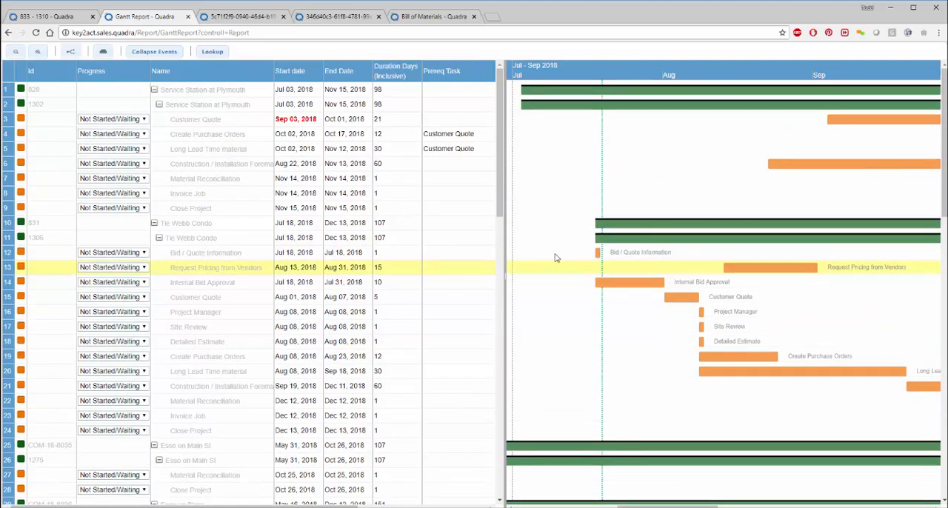
{"action": "scroll", "coordinate": [569, 274], "scroll_direction": "down", "scroll_amount": 14}
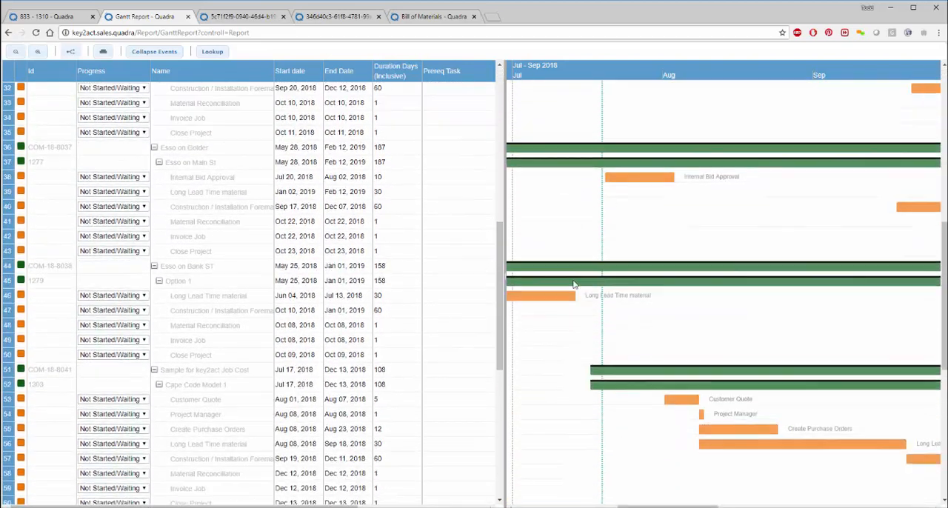
{"action": "scroll", "coordinate": [574, 285], "scroll_direction": "down", "scroll_amount": 5}
{"action": "scroll", "coordinate": [569, 273], "scroll_direction": "up", "scroll_amount": 7}
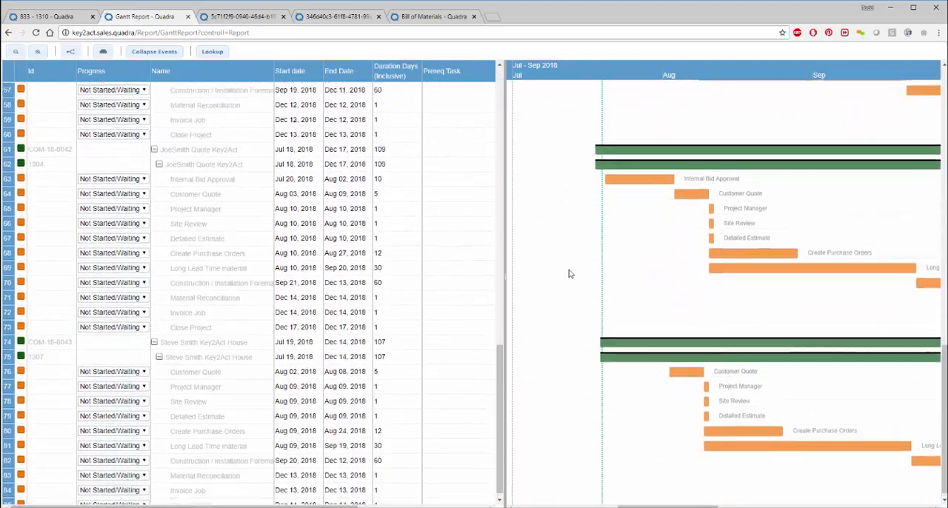
{"action": "scroll", "coordinate": [594, 270], "scroll_direction": "up", "scroll_amount": 6}
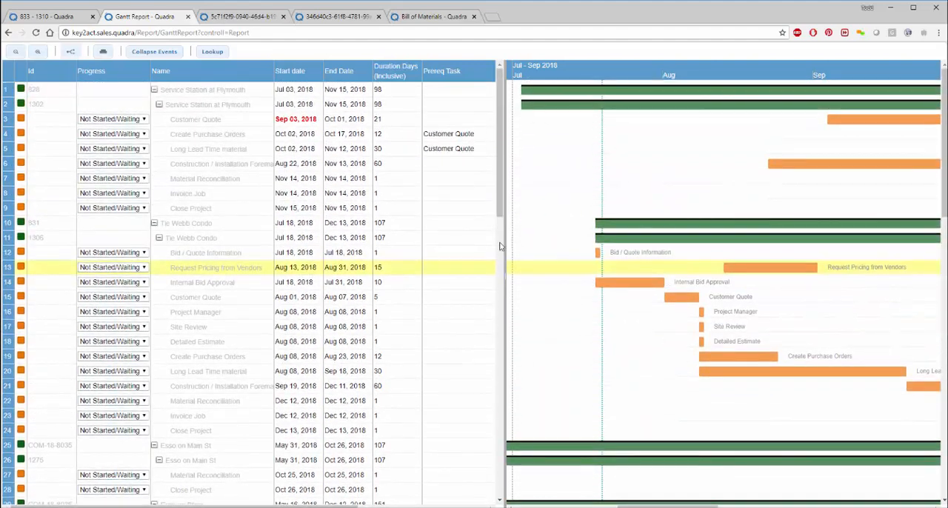
Step: Examine all project timelines in the Gantt chart at half-year scale and return to the job's project task list
{"action": "left_click", "coordinate": [16, 52]}
{"action": "left_click", "coordinate": [16, 52]}
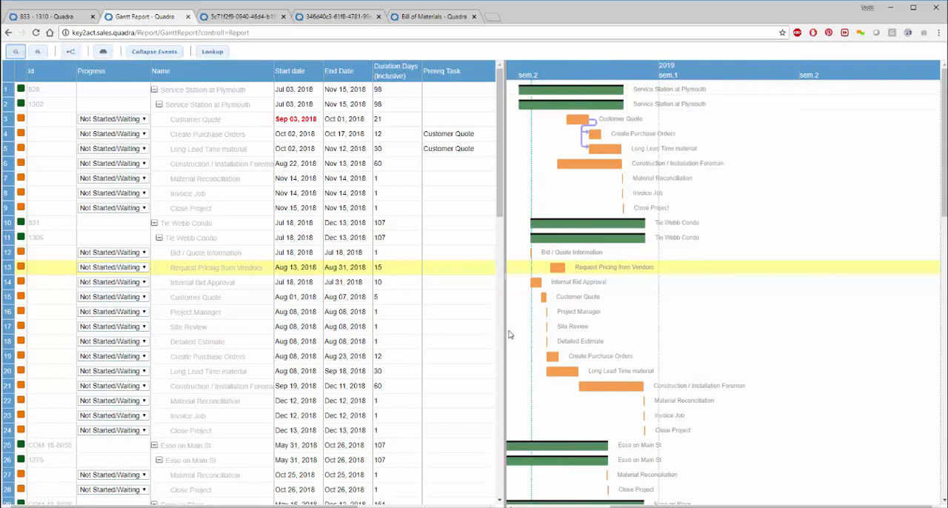
{"action": "left_click_drag", "start_coordinate": [504, 330], "coordinate": [324, 356]}
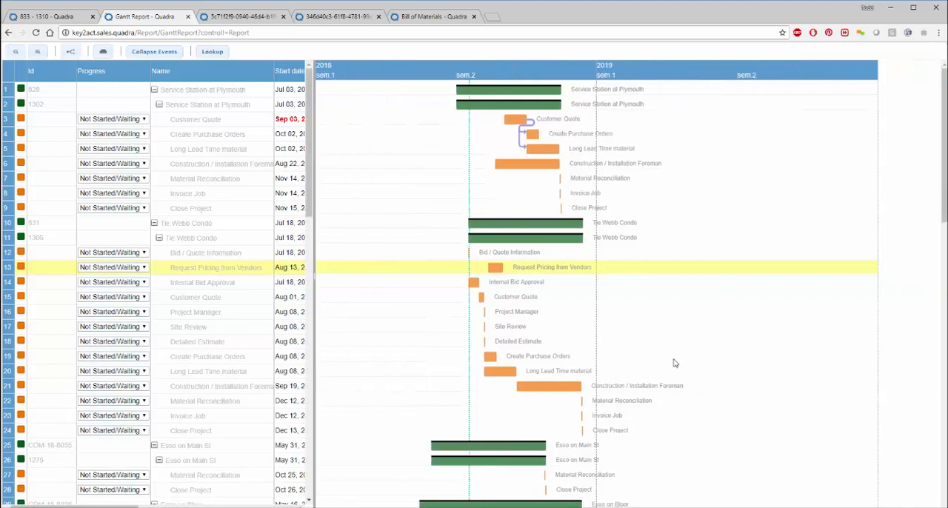
{"action": "scroll", "coordinate": [671, 352], "scroll_direction": "down", "scroll_amount": 8}
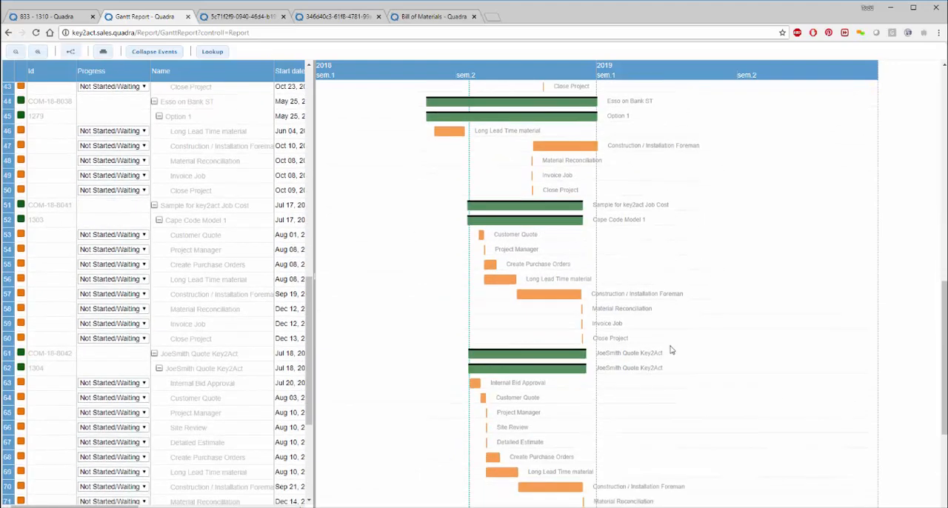
{"action": "scroll", "coordinate": [671, 349], "scroll_direction": "down", "scroll_amount": 3}
{"action": "scroll", "coordinate": [671, 350], "scroll_direction": "up", "scroll_amount": 10}
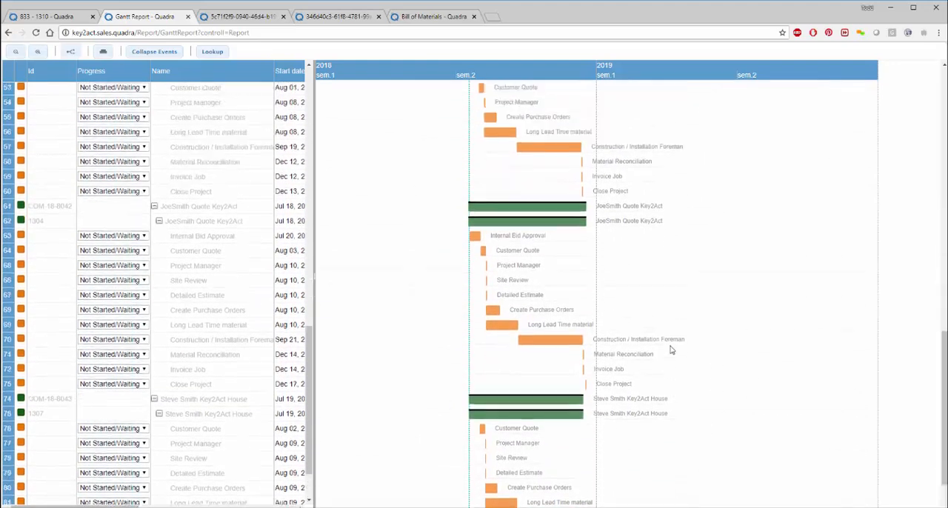
{"action": "scroll", "coordinate": [671, 349], "scroll_direction": "up", "scroll_amount": 1}
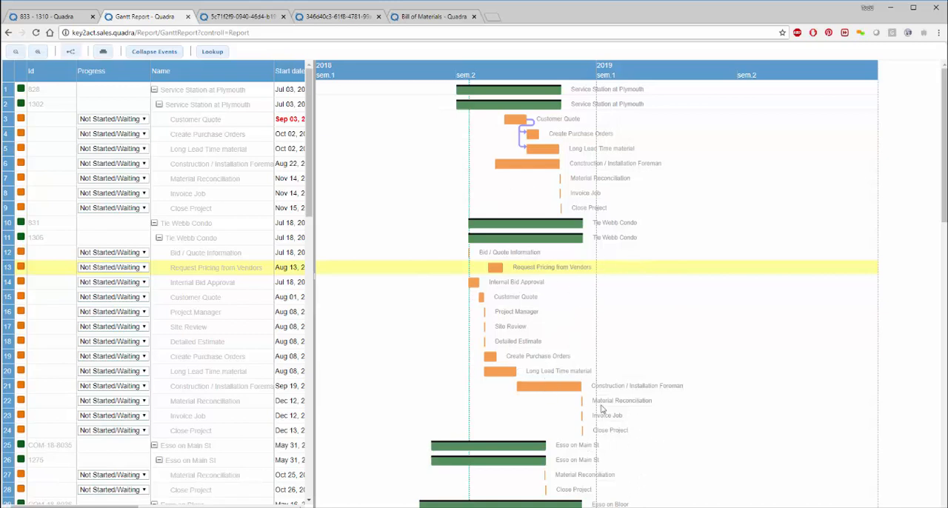
{"action": "left_click", "coordinate": [80, 17]}
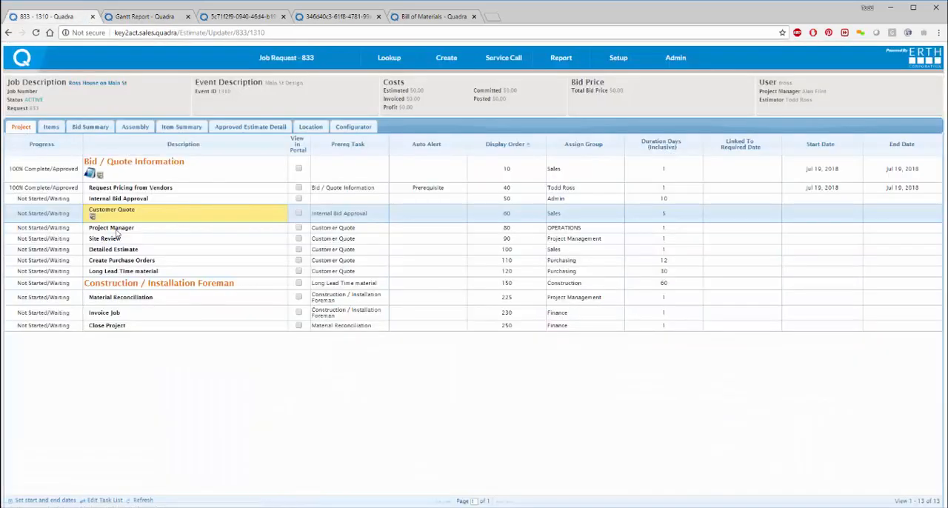